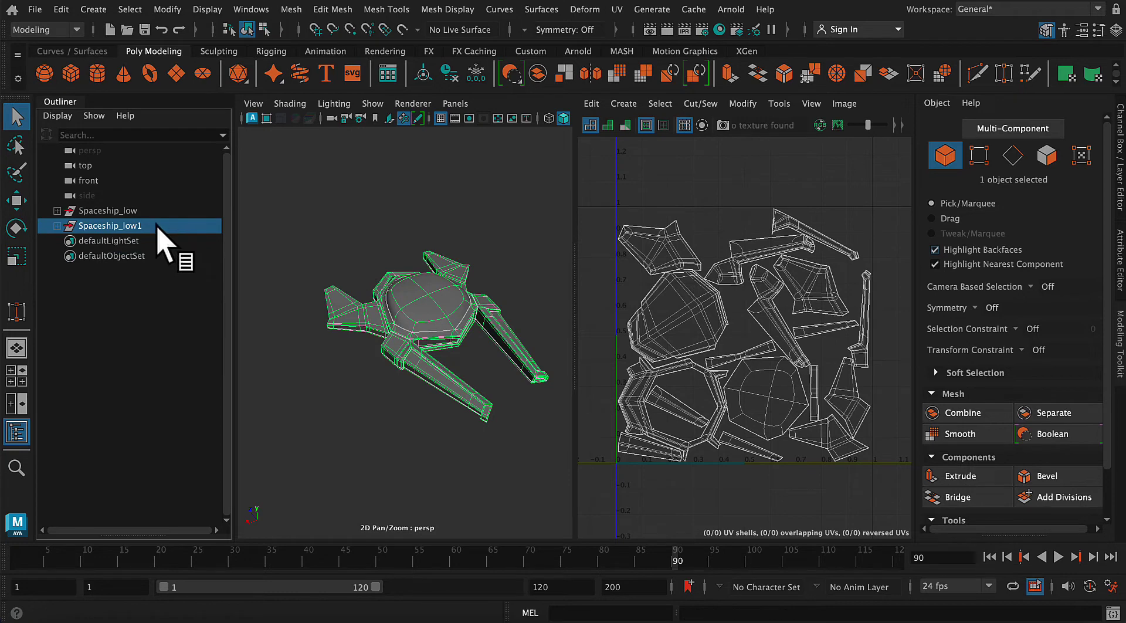
Rename the Spaceship_low1 group as Spaceship_high.
double_click(157, 227)
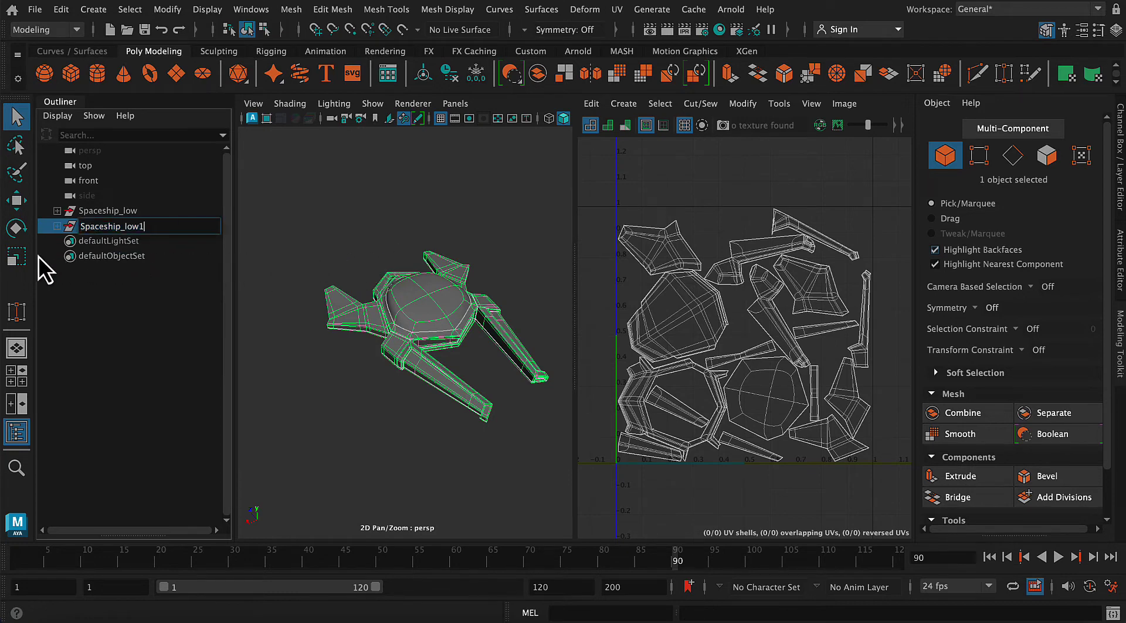
key("BackSpace")
key("BackSpace")
key("BackSpace")
key("BackSpace")
type("high")
key("Return")
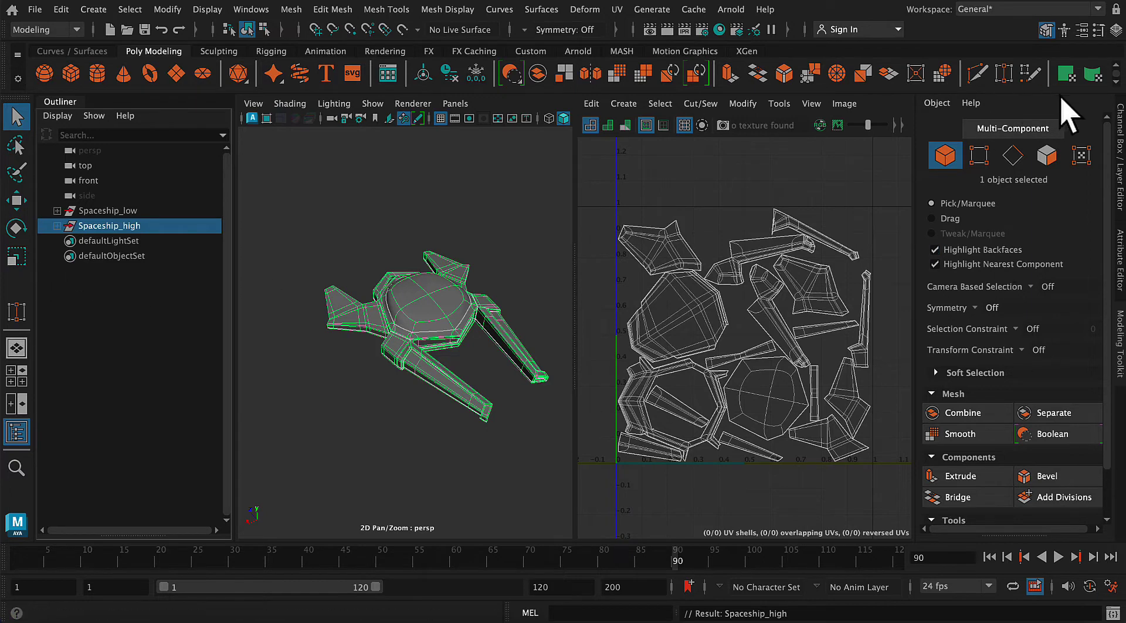
Remove the Spaceship_high group from the Spaceship_lyr5 display layer.
left_click(1120, 187)
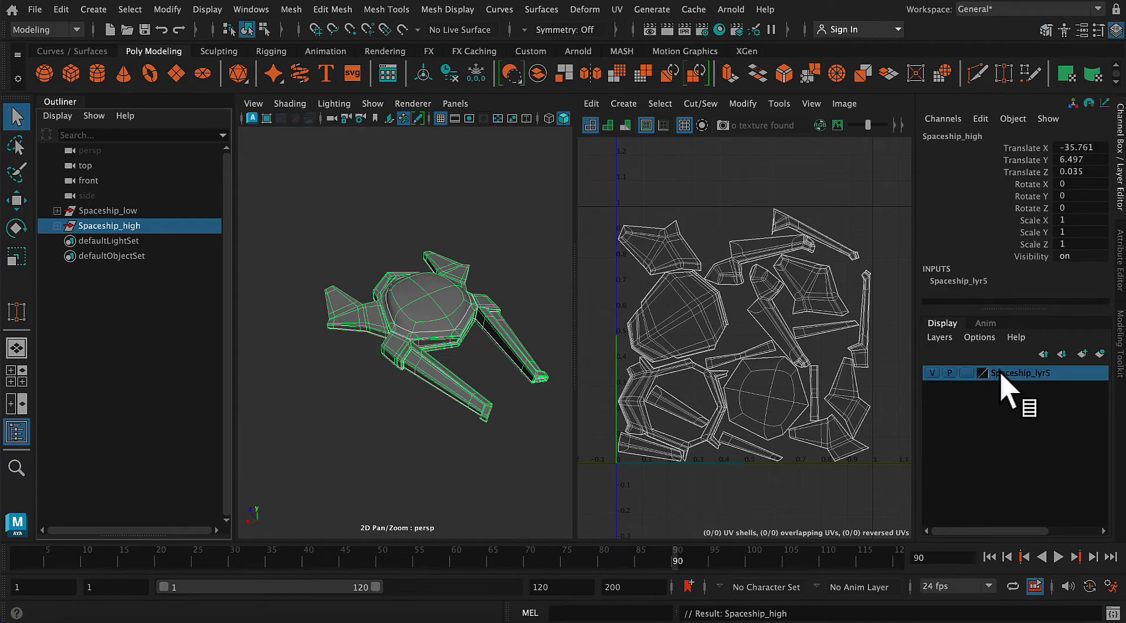
right_click(1001, 373)
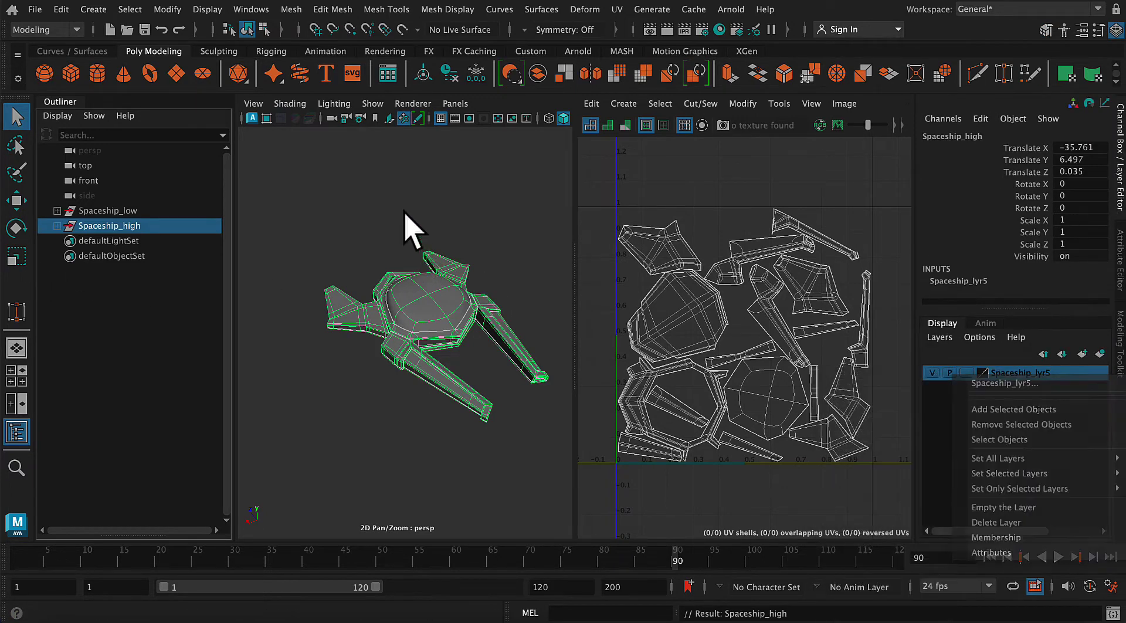
left_click(138, 225)
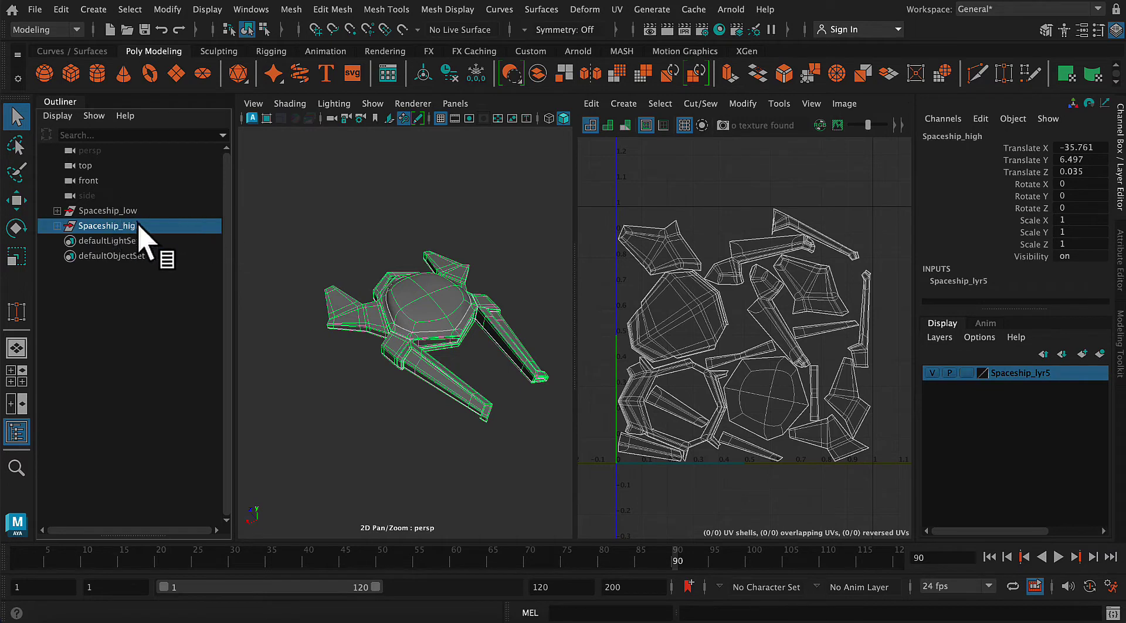
right_click(1042, 375)
left_click(1036, 427)
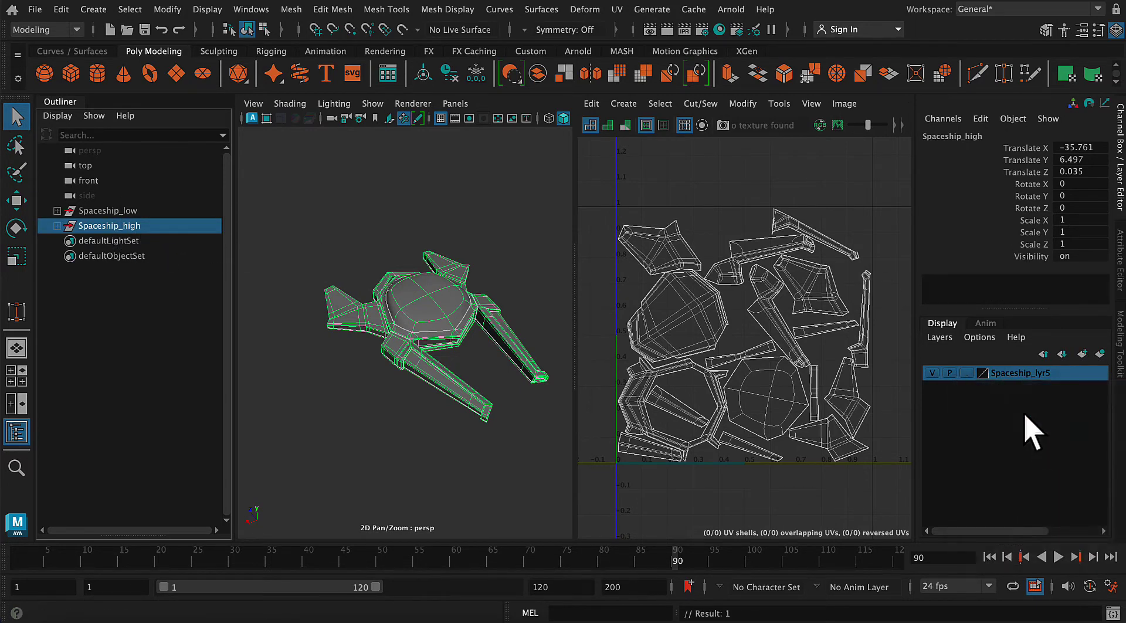
Create a display layer from the selected Spaceship_high group and name it highres.
left_click(940, 338)
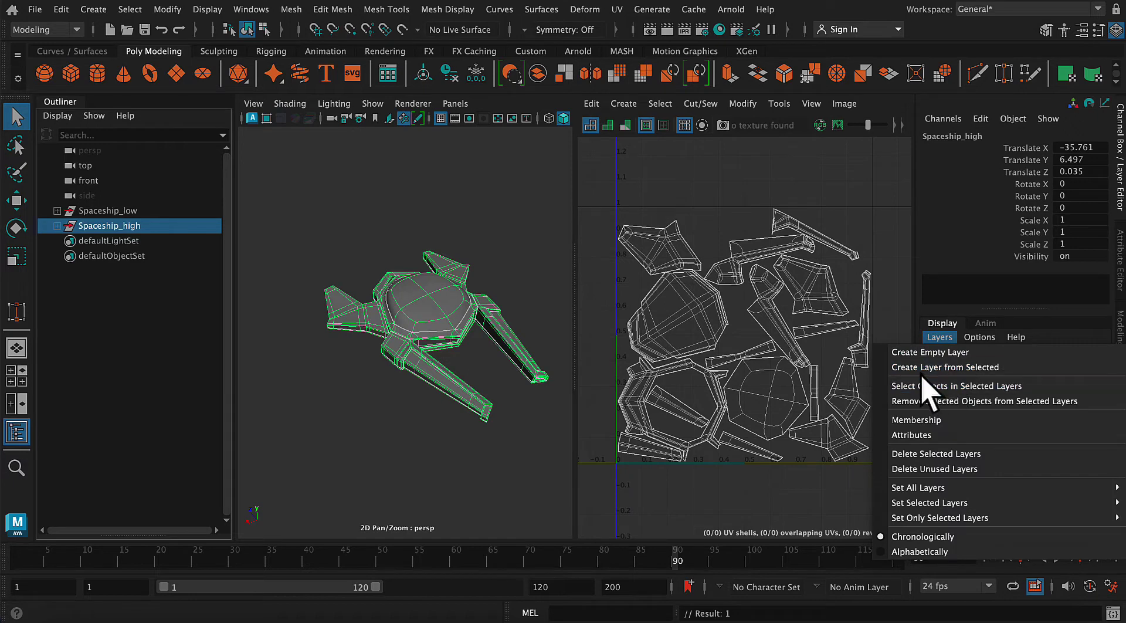
left_click(992, 367)
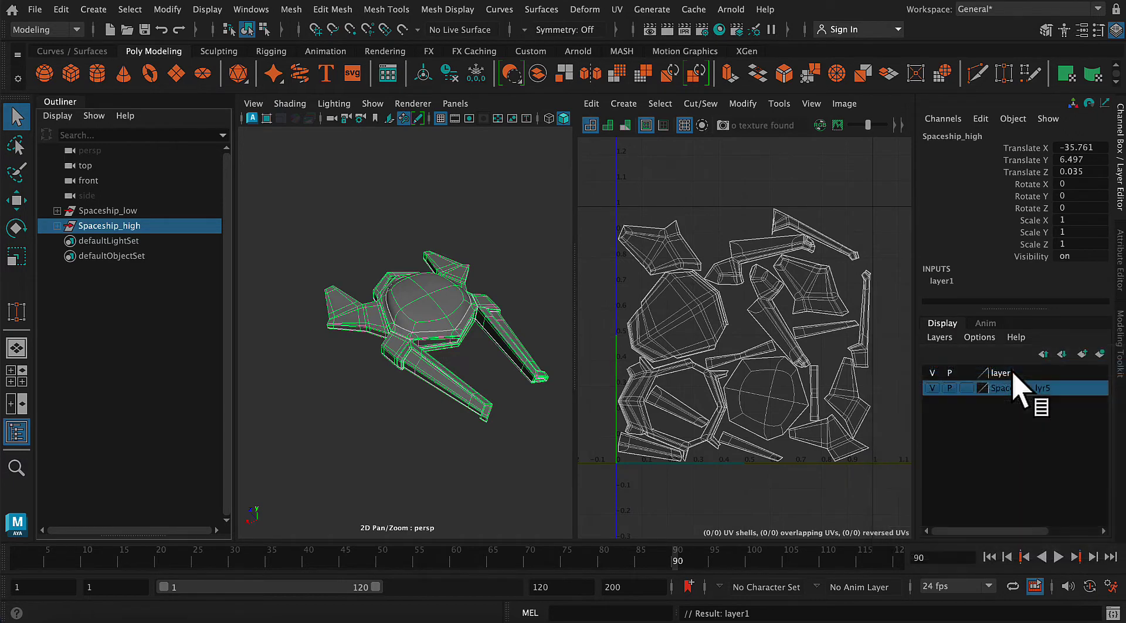
left_click_drag(996, 390, 1063, 416)
double_click(1026, 387)
left_click(540, 350)
right_click(1017, 389)
left_click(1013, 373)
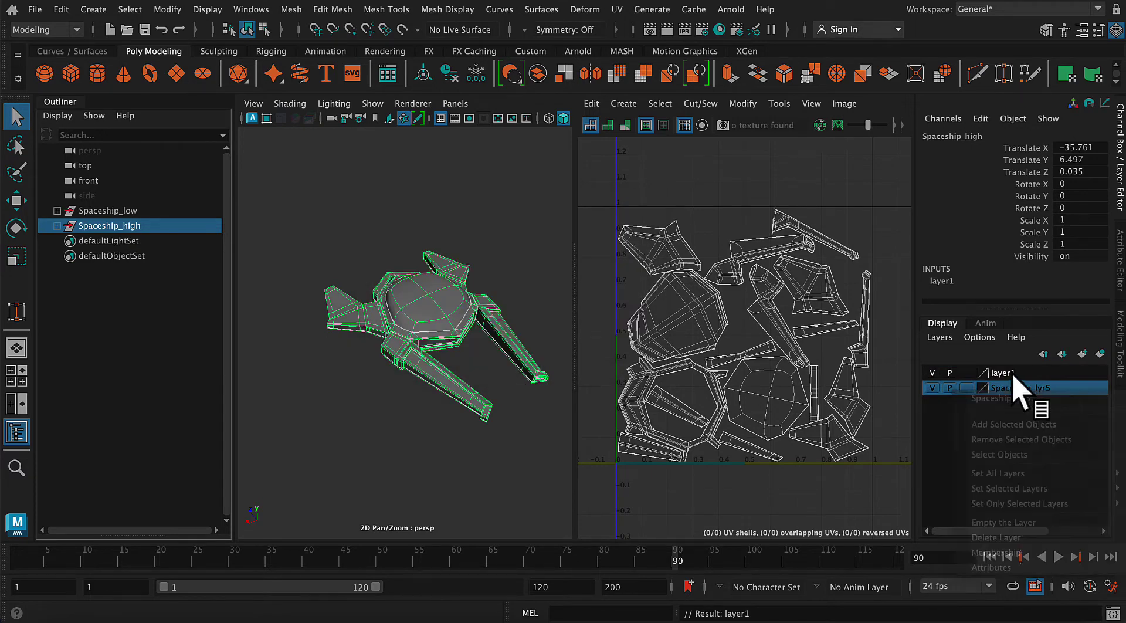
double_click(1014, 373)
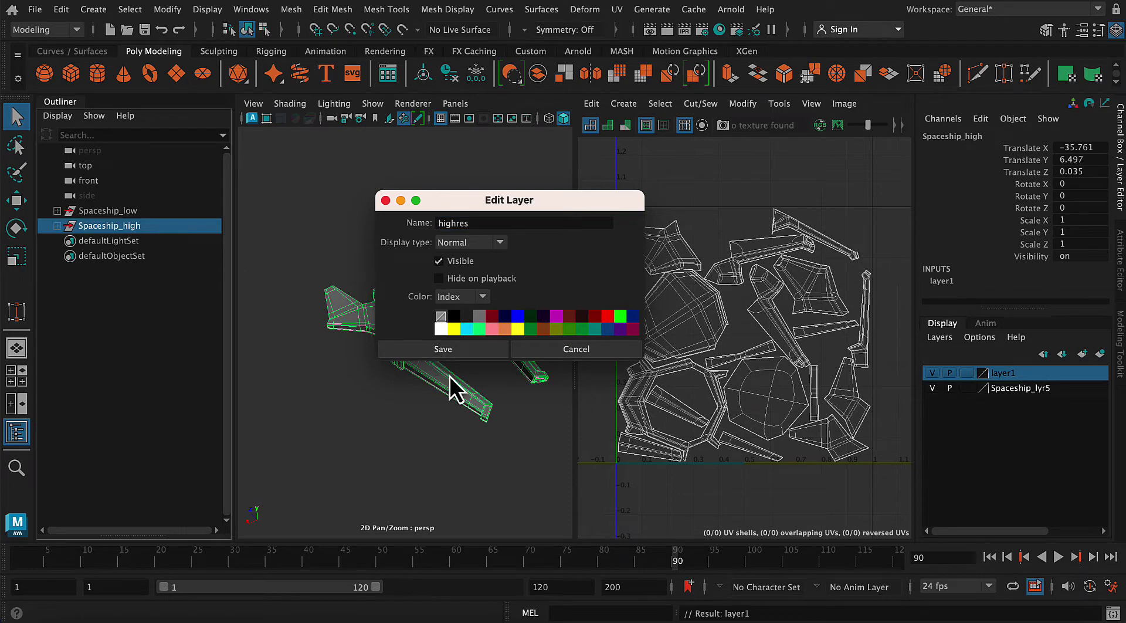
left_click(451, 351)
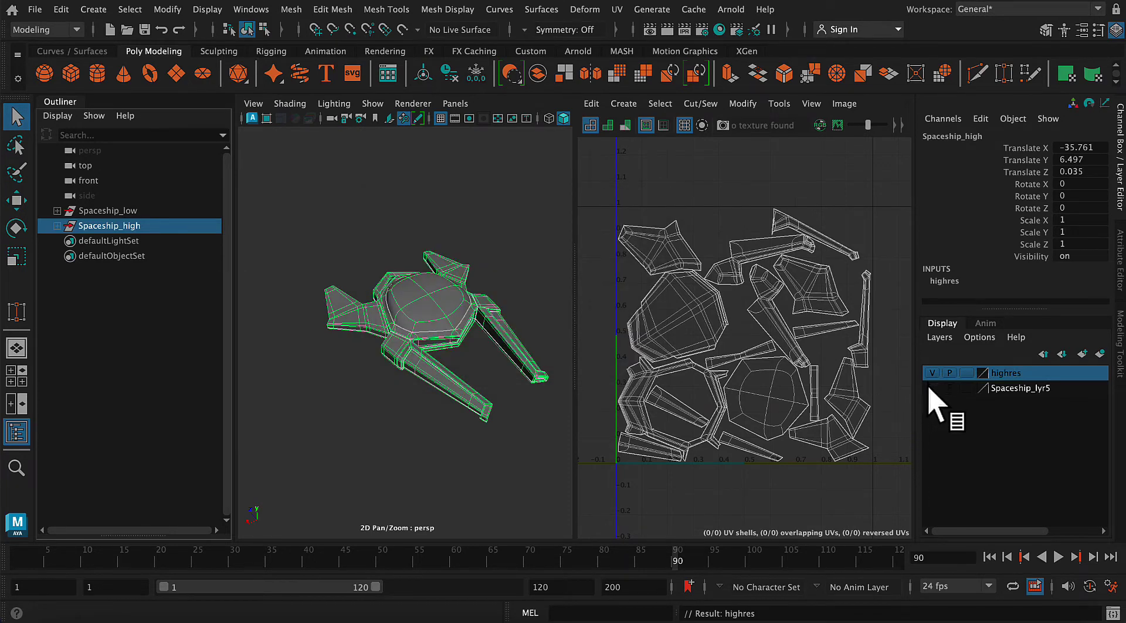
Hide the Spaceship_lyr5 layer and select Spaceship_low and Spaceship_high in turn to check which one is displayed.
left_click(299, 213)
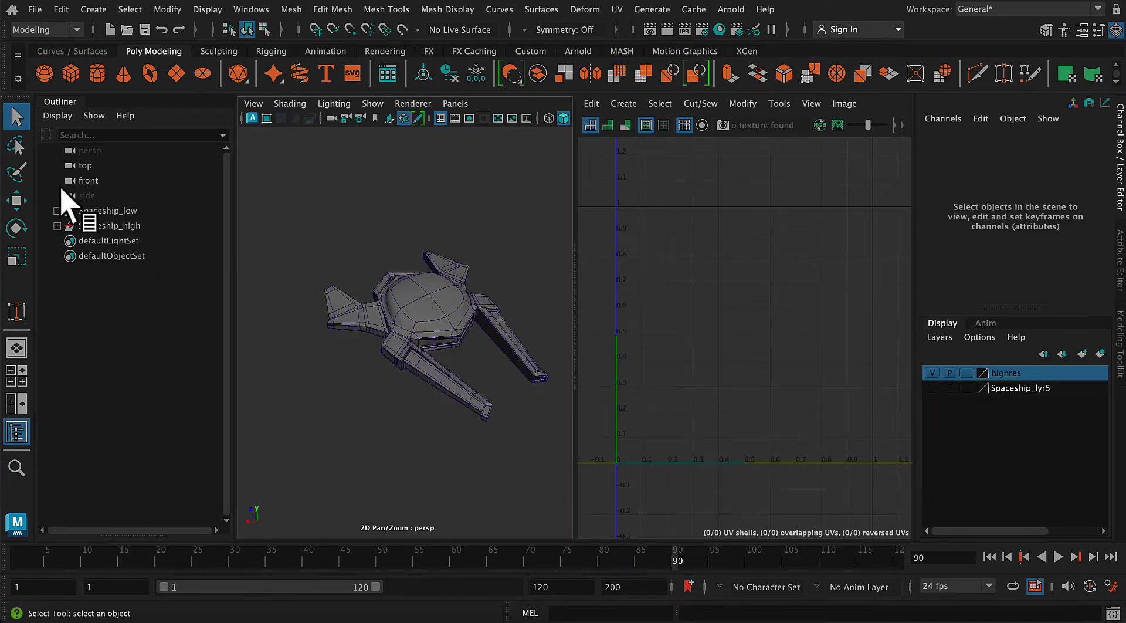
left_click(106, 211)
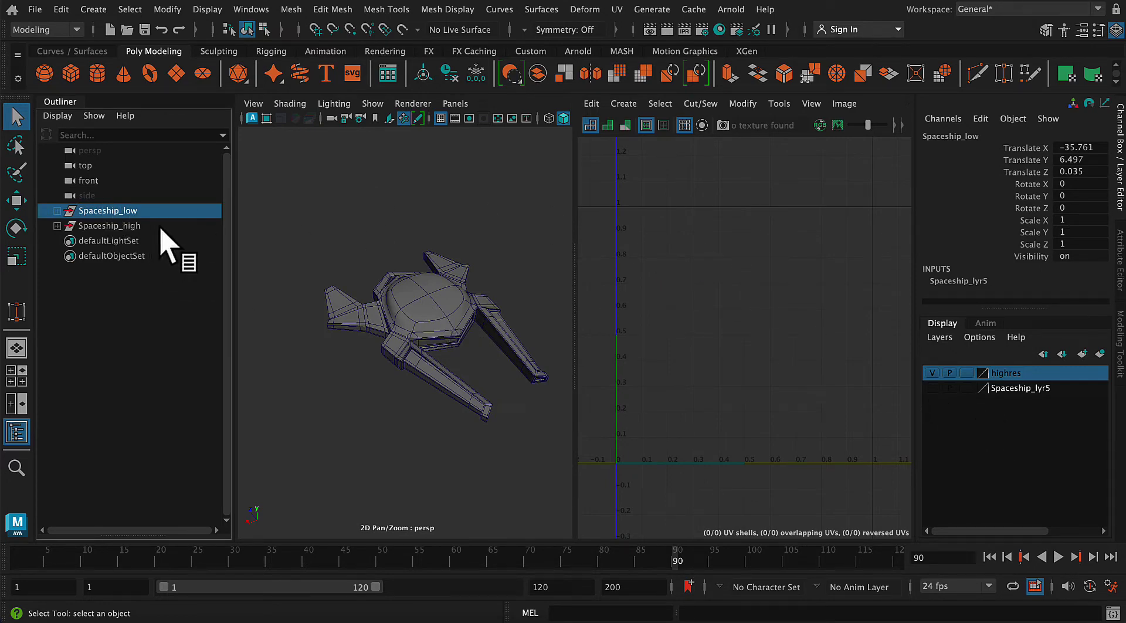
left_click(297, 218)
left_click(109, 226)
left_click(442, 239)
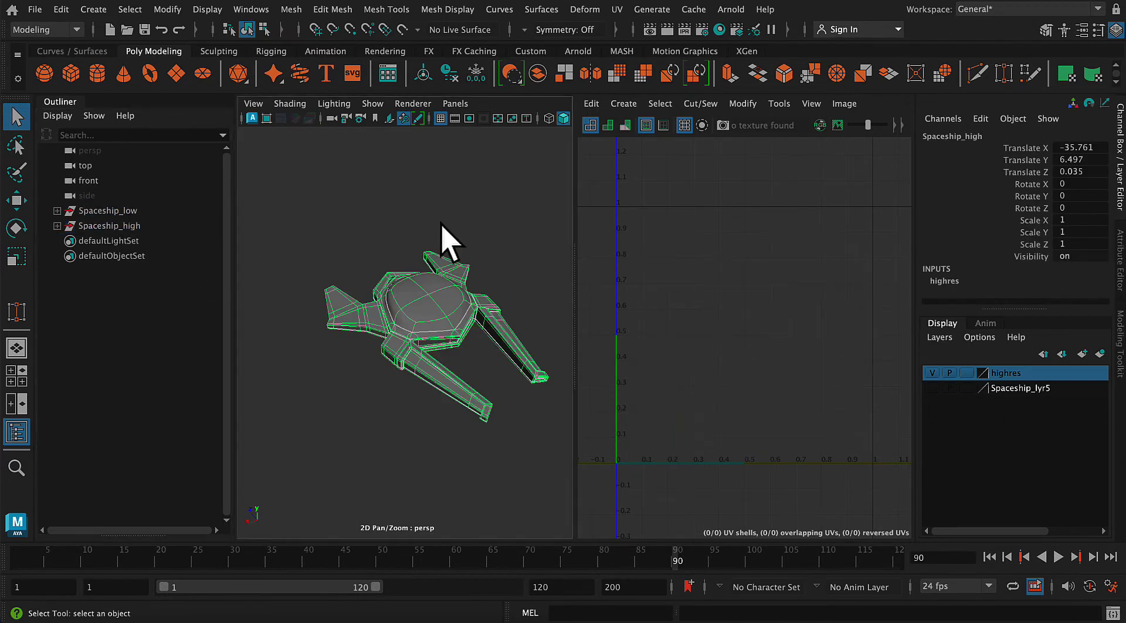
Create a polygon cube in the top view and scale it up uniformly.
left_click(17, 340)
key("space")
left_click_drag(828, 250, 701, 236)
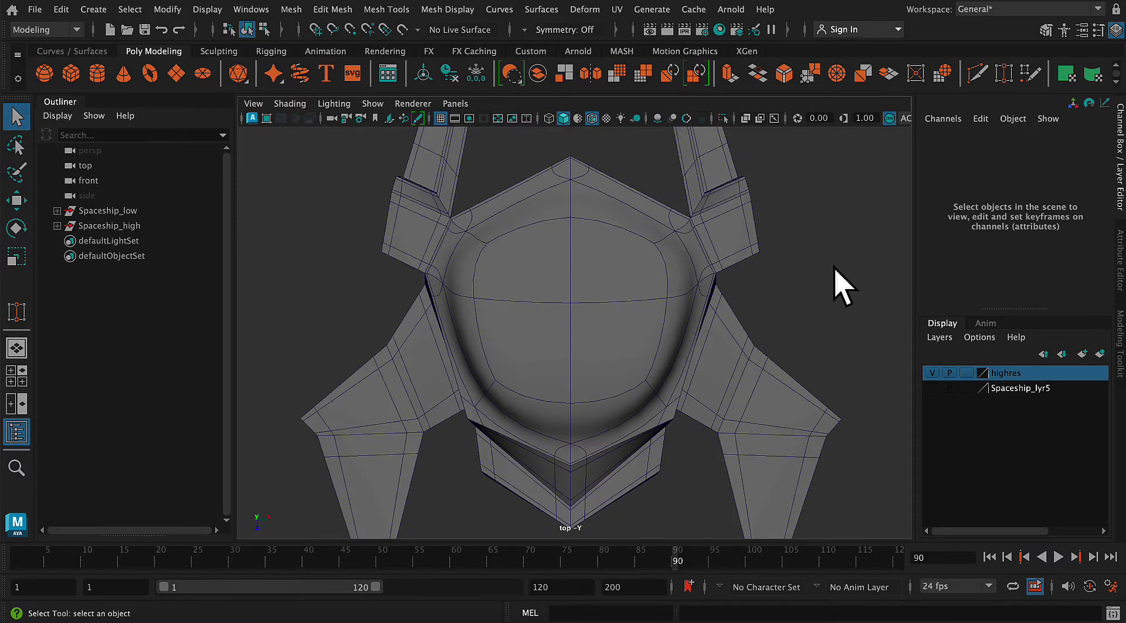
right_click_drag(834, 267, 696, 241, "alt")
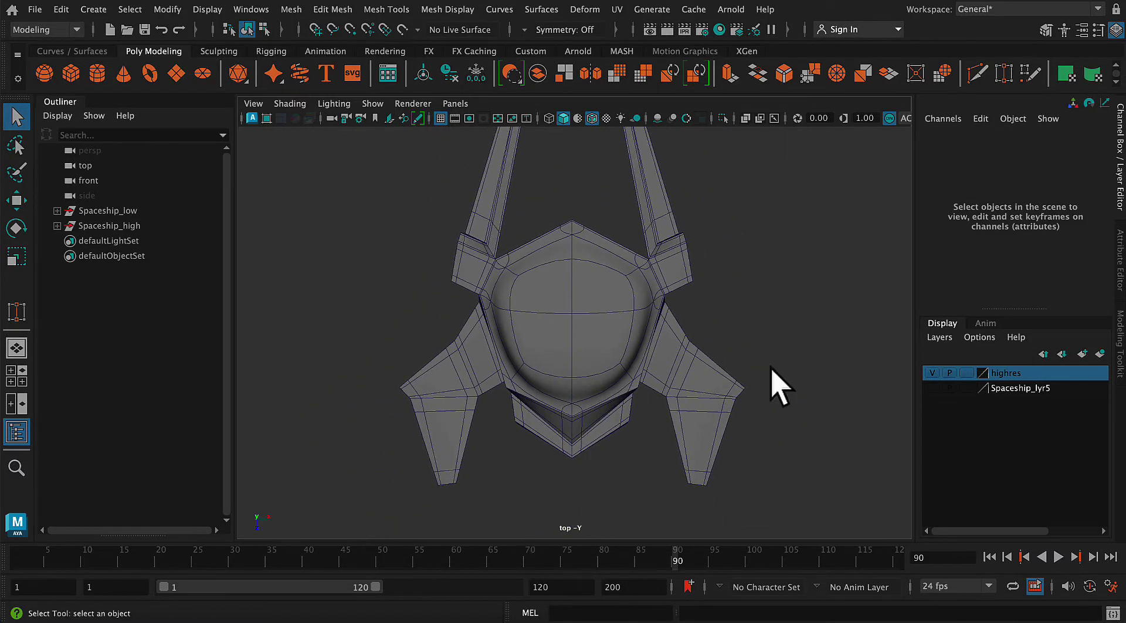
right_click_drag(769, 279, 765, 233, "alt")
middle_click_drag(761, 245, 722, 293, "alt")
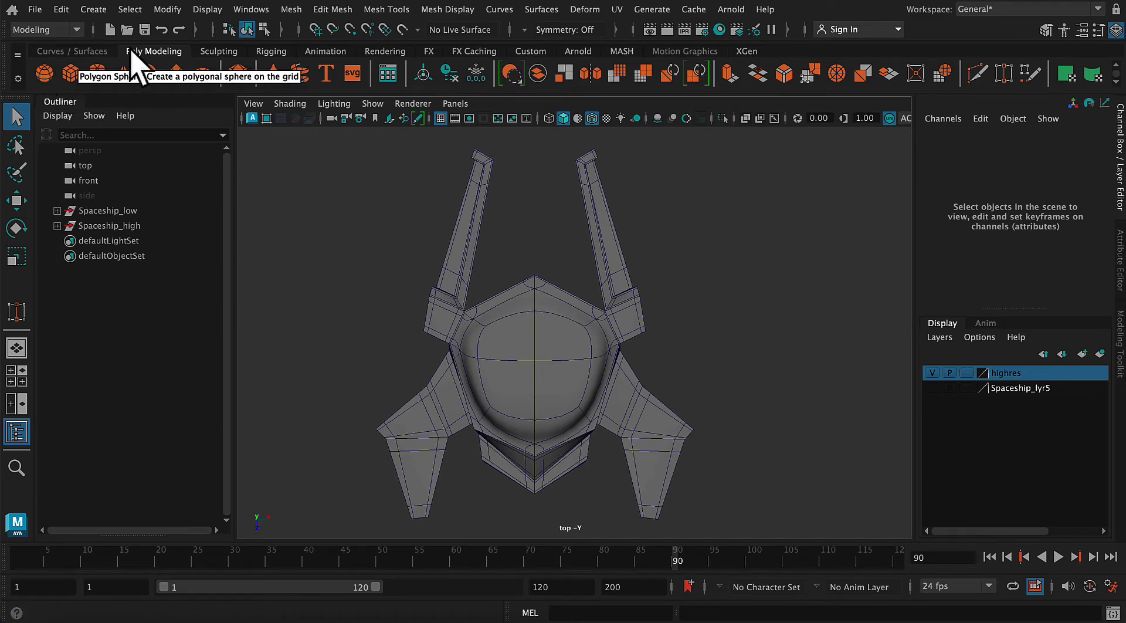
left_click(95, 9)
mouse_move(142, 67)
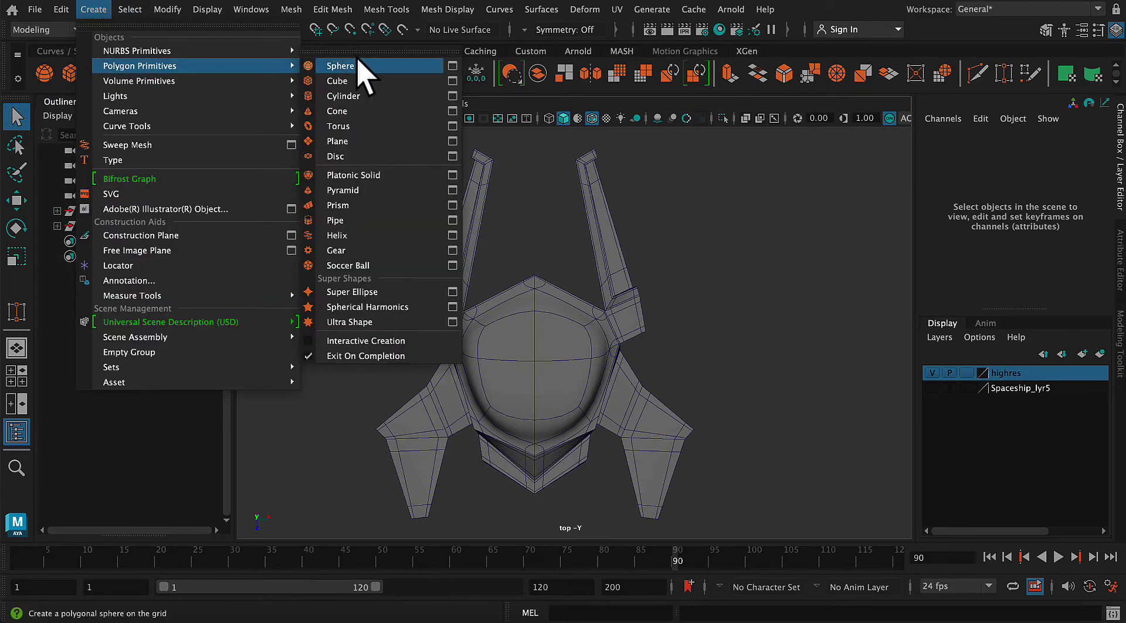
left_click(367, 96)
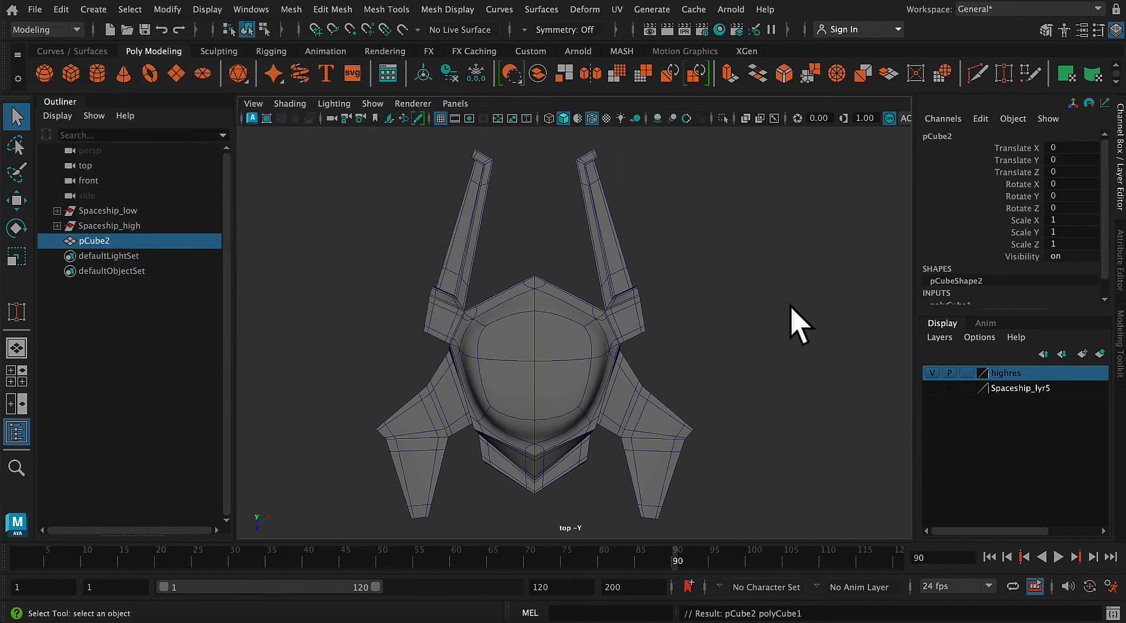
key("r")
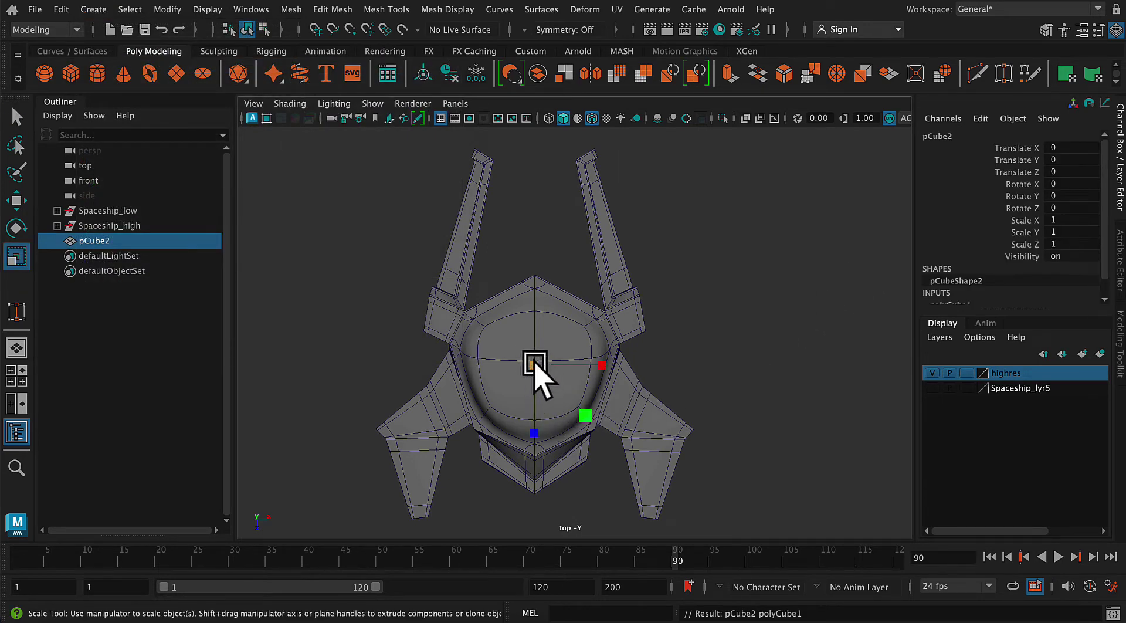
left_click_drag(535, 363, 601, 376)
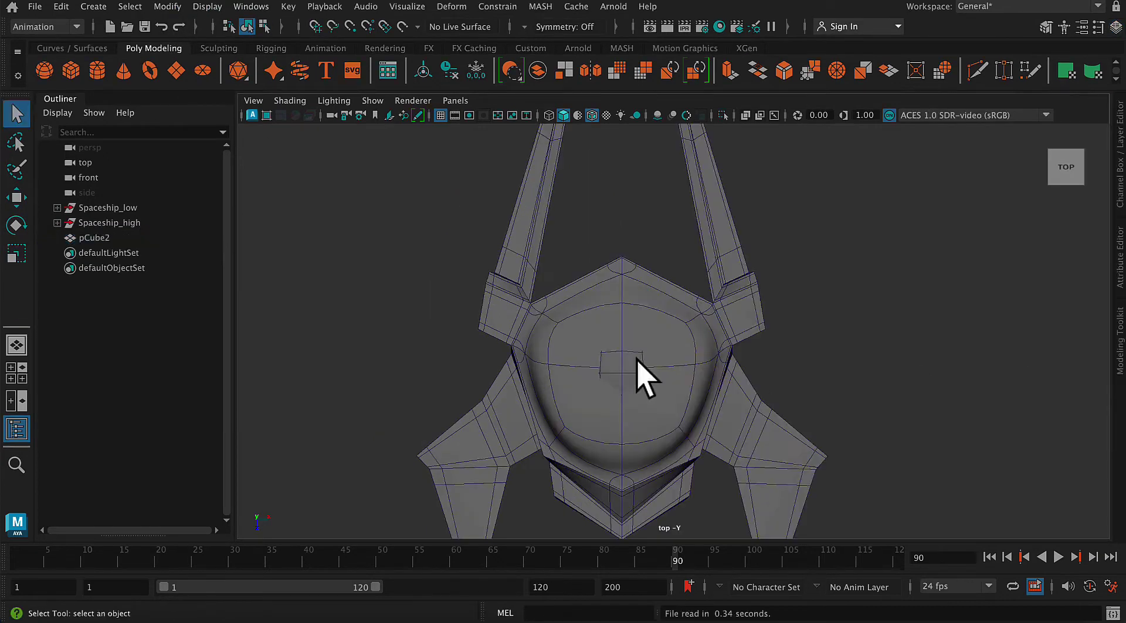
Move the rounded cube about 12 cm along X, clear of the spaceship, and turn on its smooth mesh preview.
left_click(638, 359)
key("w")
left_click_drag(687, 376, 937, 399)
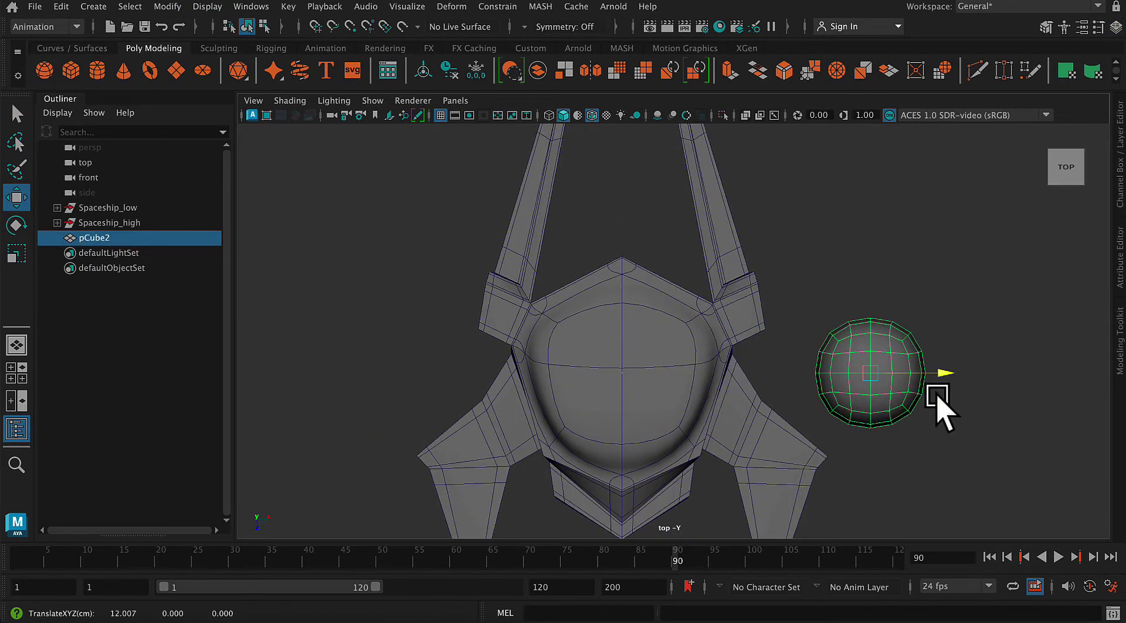
left_click(901, 487)
left_click(833, 390)
key("3")
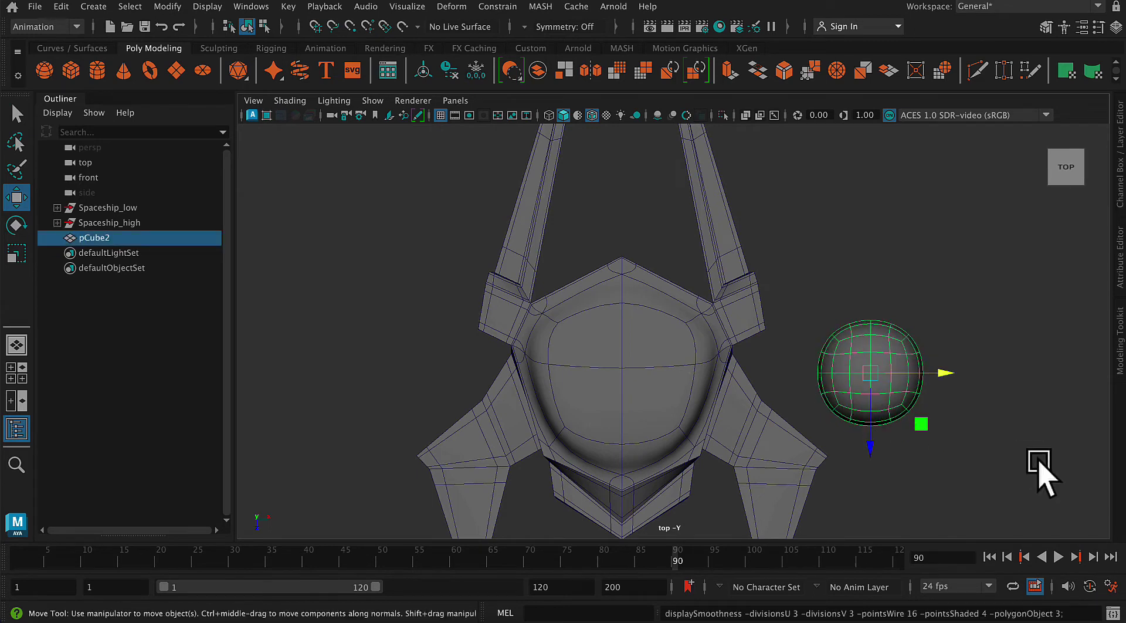
Flatten the rounded cube along its vertical axis in the perspective view.
left_click(1039, 462, "alt")
left_click(18, 345)
left_click_drag(581, 341, 478, 368, "alt")
right_click_drag(506, 341, 560, 122)
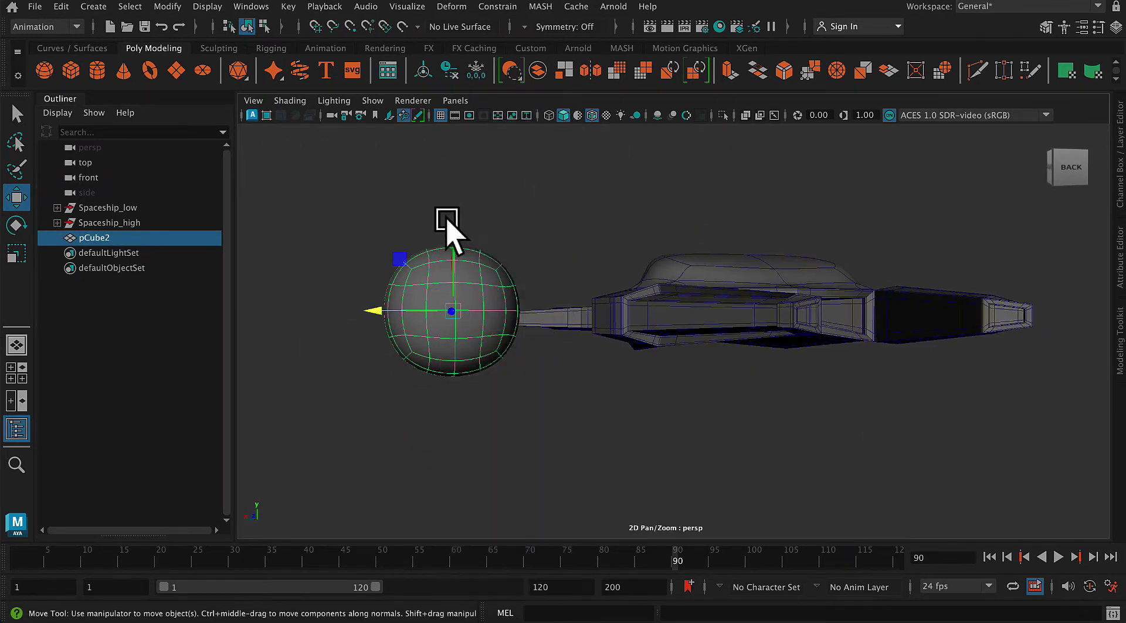
key("r")
left_click_drag(452, 244, 460, 281)
Delete the lower part of the flattened cube to leave an open dome, and return to object mode.
right_click_drag(454, 169, 549, 320)
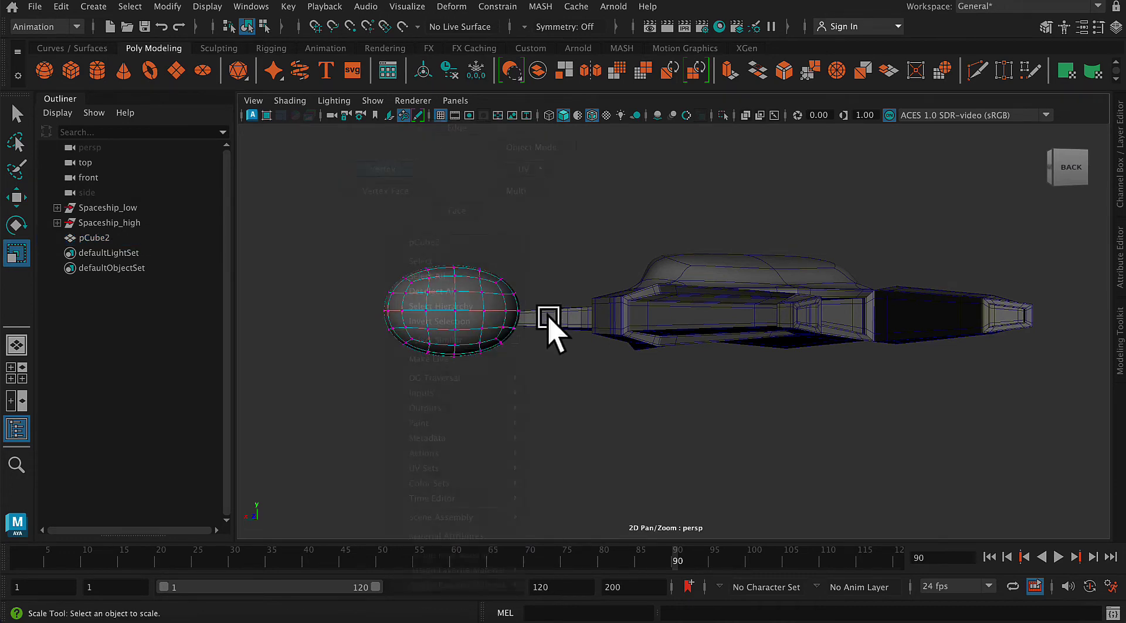
left_click_drag(540, 321, 192, 373)
left_click_drag(411, 431, 830, 321, "alt")
left_click_drag(977, 433, 892, 427, "alt")
right_click_drag(522, 282, 541, 143)
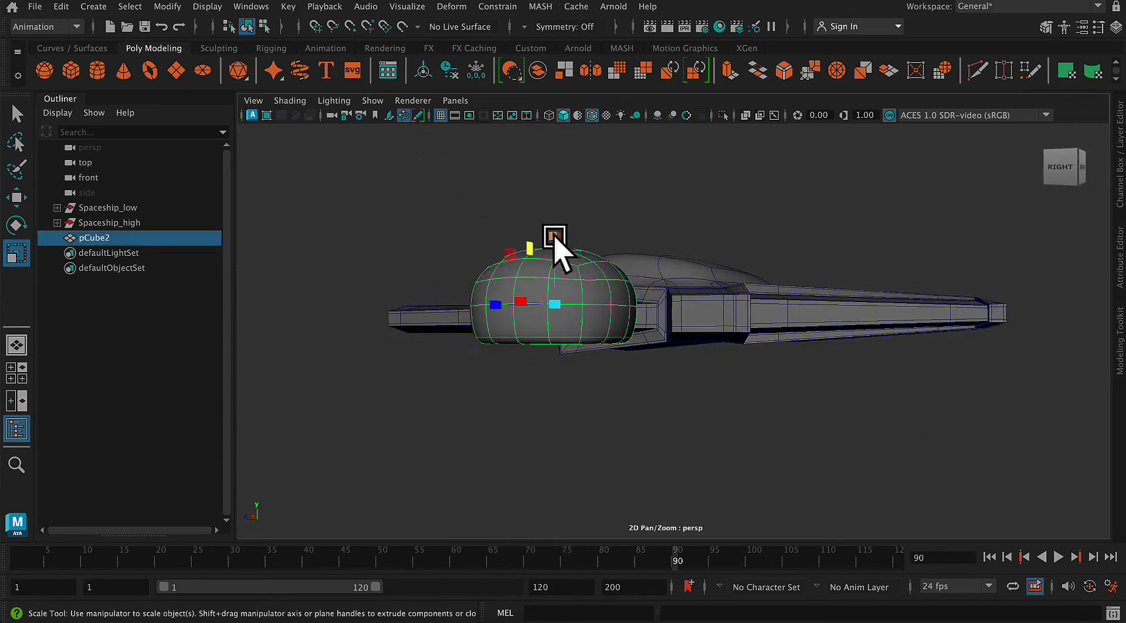
Scale the dome down uniformly to about 1.1 in X and Z and 0.27 in Y.
left_click_drag(557, 247, 652, 437, "alt")
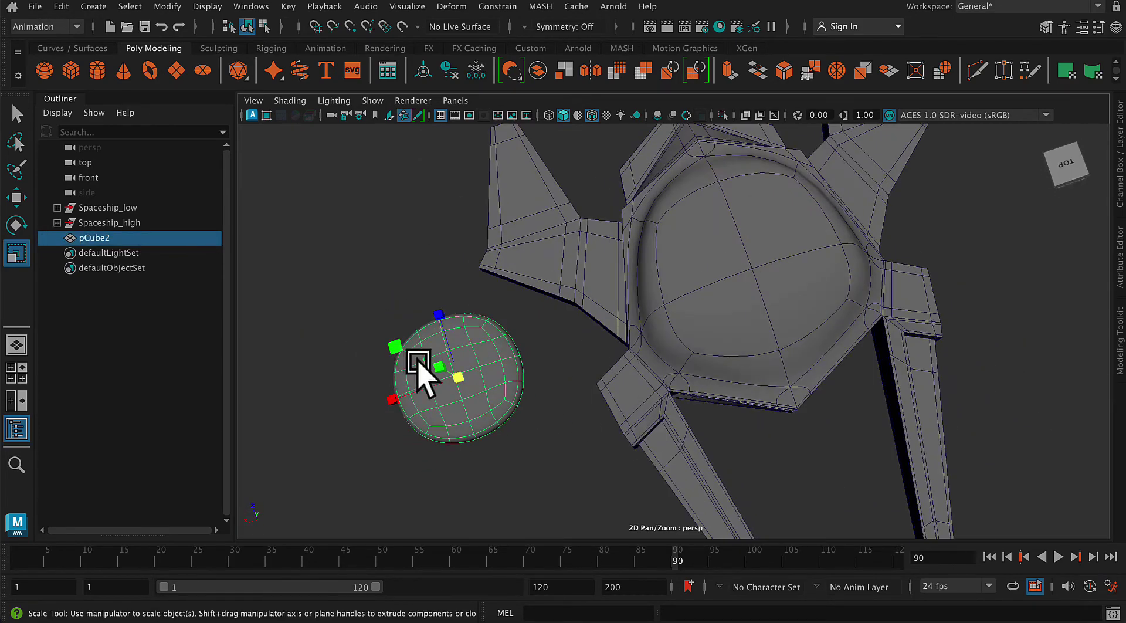
left_click_drag(458, 377, 390, 382)
right_click_drag(583, 403, 394, 221, "alt")
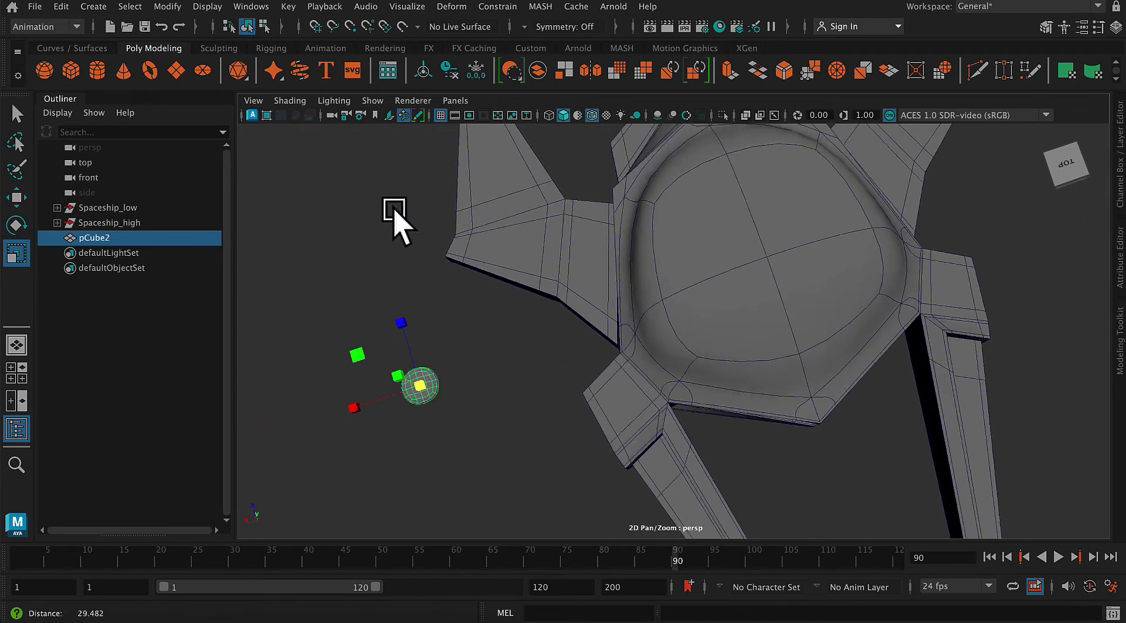
middle_click_drag(395, 222, 555, 384, "alt")
left_click(524, 474)
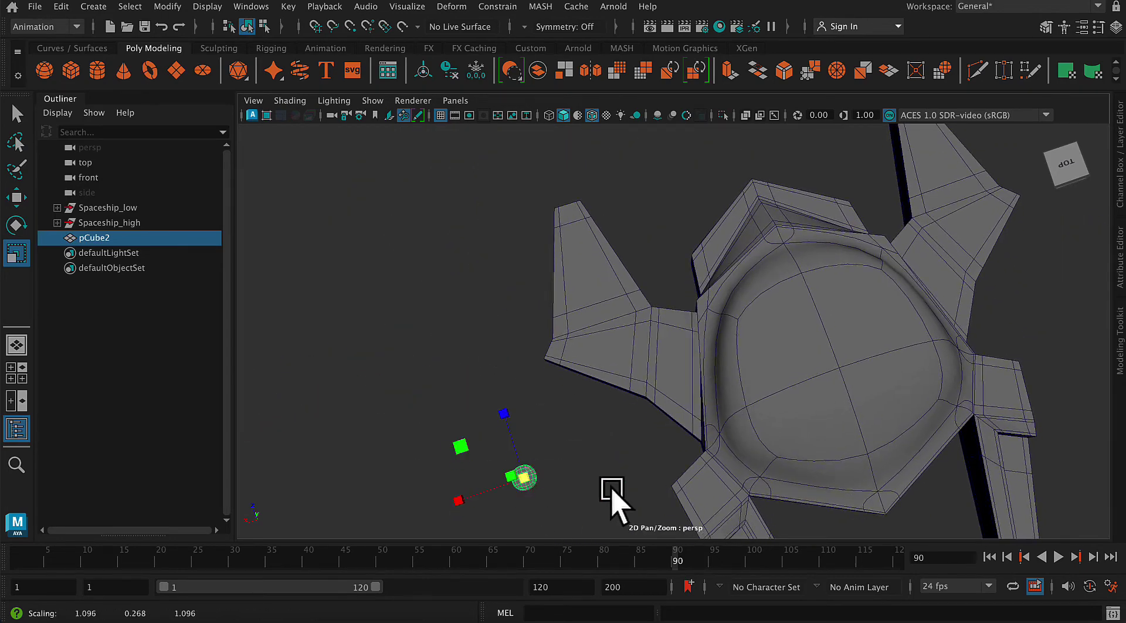
Move the dome onto the hull's rim between the two long arms and enlarge it to about 1.56 × 0.38 × 1.56.
left_click_drag(611, 495, 618, 468, "alt")
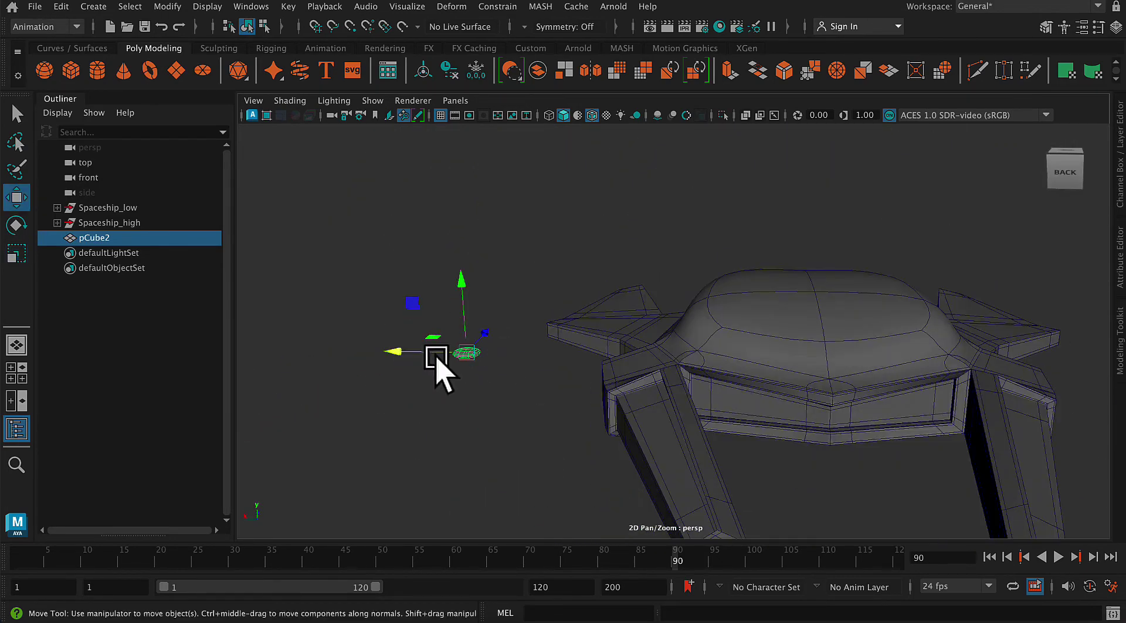
key("w")
left_click_drag(716, 414, 817, 403, "alt")
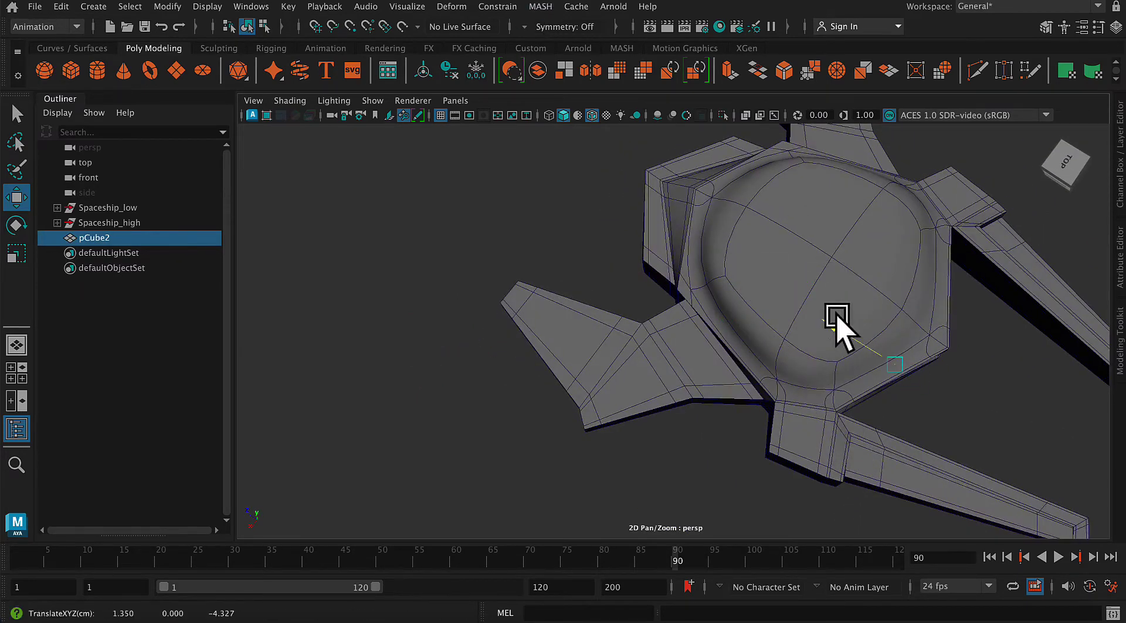
left_click_drag(839, 320, 540, 455, "alt")
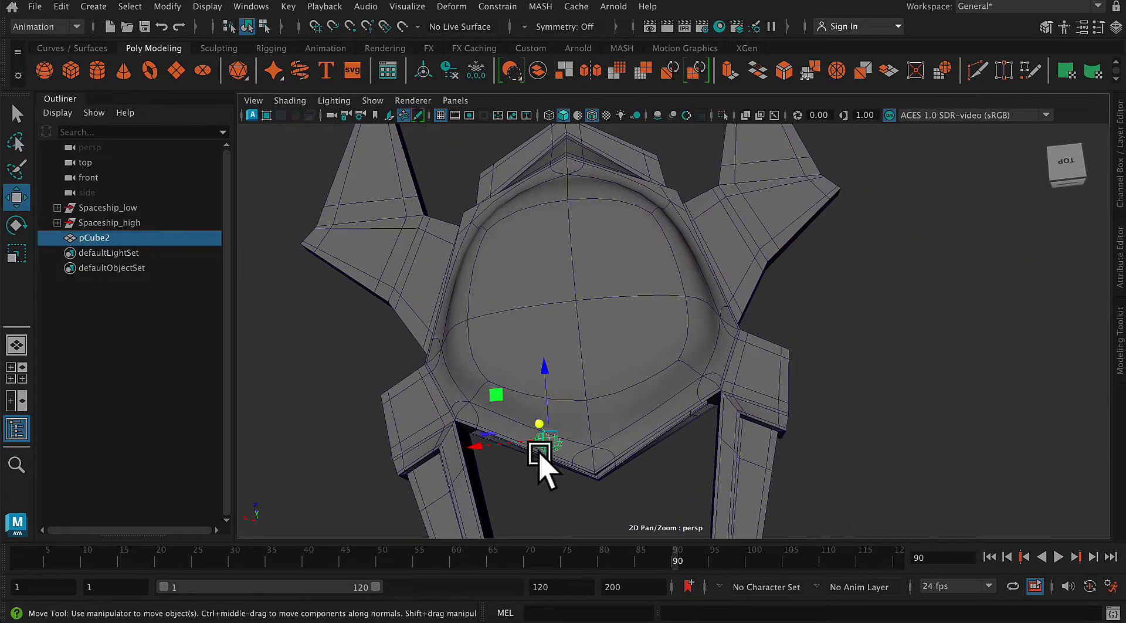
key("r")
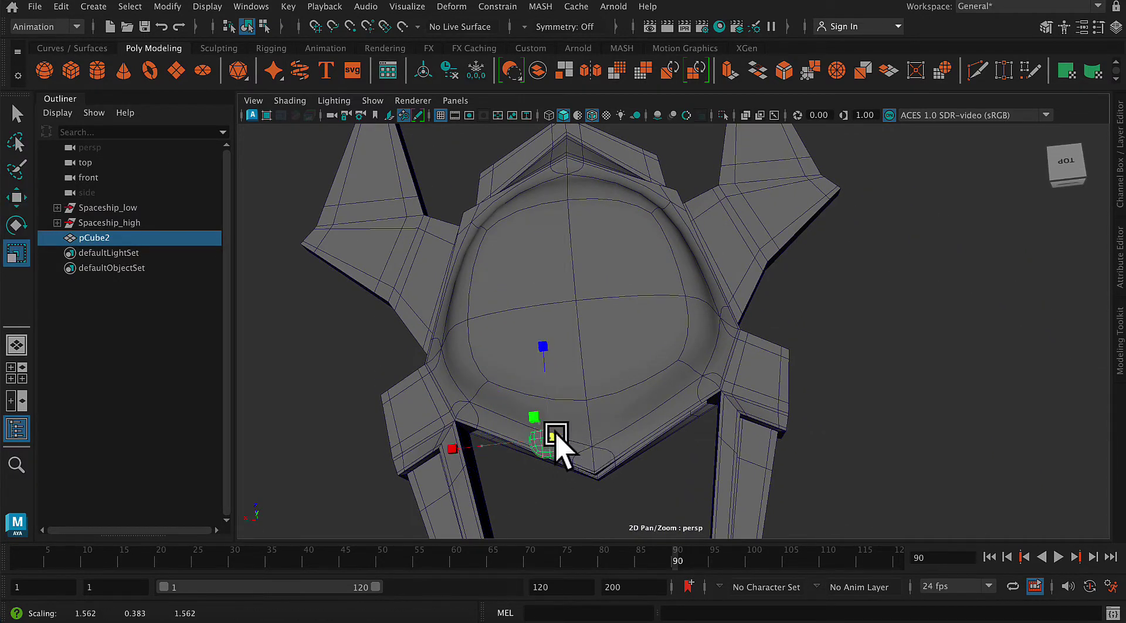
Move the dome sideways and along the ship onto the top of one long arm's base beside the hull.
key("w")
left_click_drag(521, 444, 397, 450)
left_click_drag(465, 507, 600, 448, "alt")
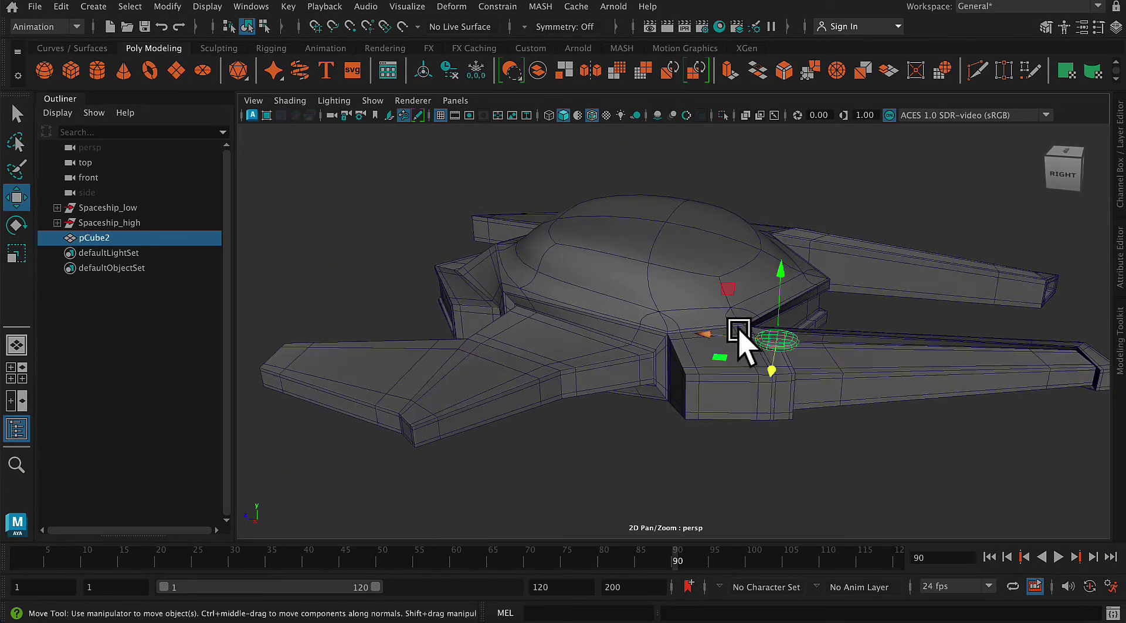
left_click_drag(742, 335, 676, 340)
left_click_drag(714, 281, 717, 285)
left_click_drag(769, 363, 721, 422, "alt")
Tilt the dome about -11.7° in Z to match the arm base's slope and seat it at about X 5.77, Y 0.63, Z -3.
key("e")
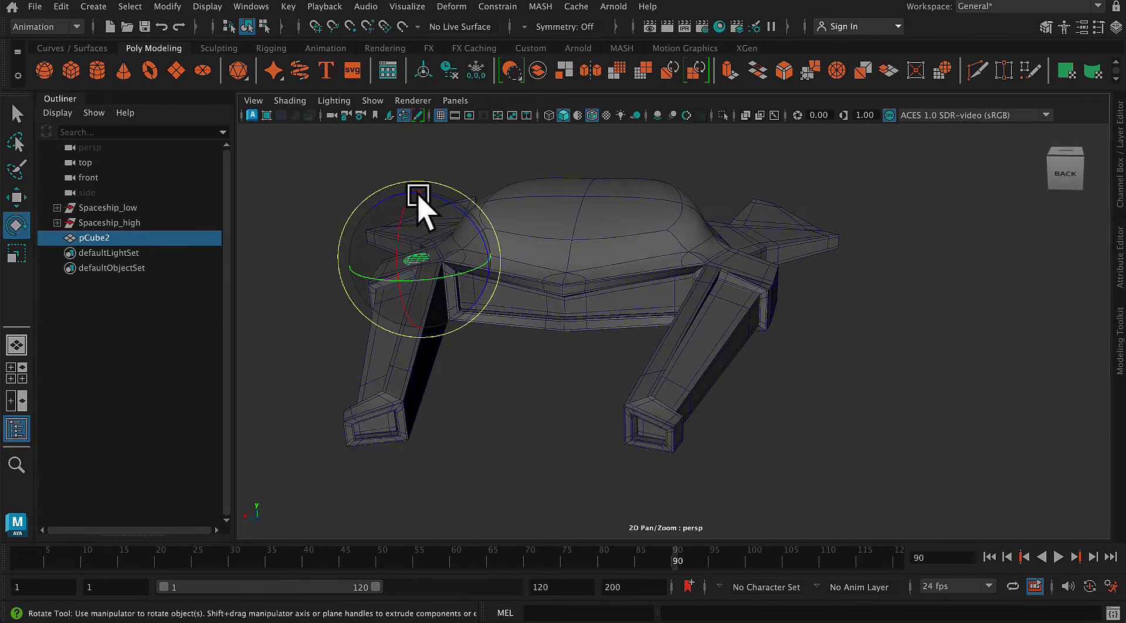
left_click_drag(414, 201, 446, 201)
key("w")
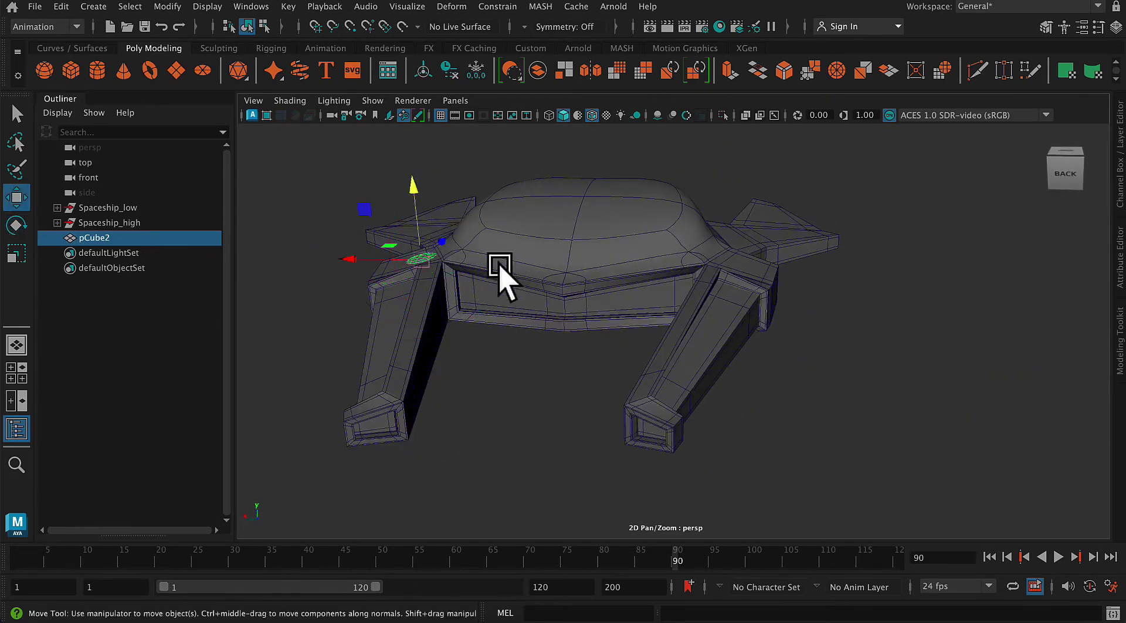
left_click_drag(427, 259, 603, 427)
left_click_drag(426, 425, 435, 426)
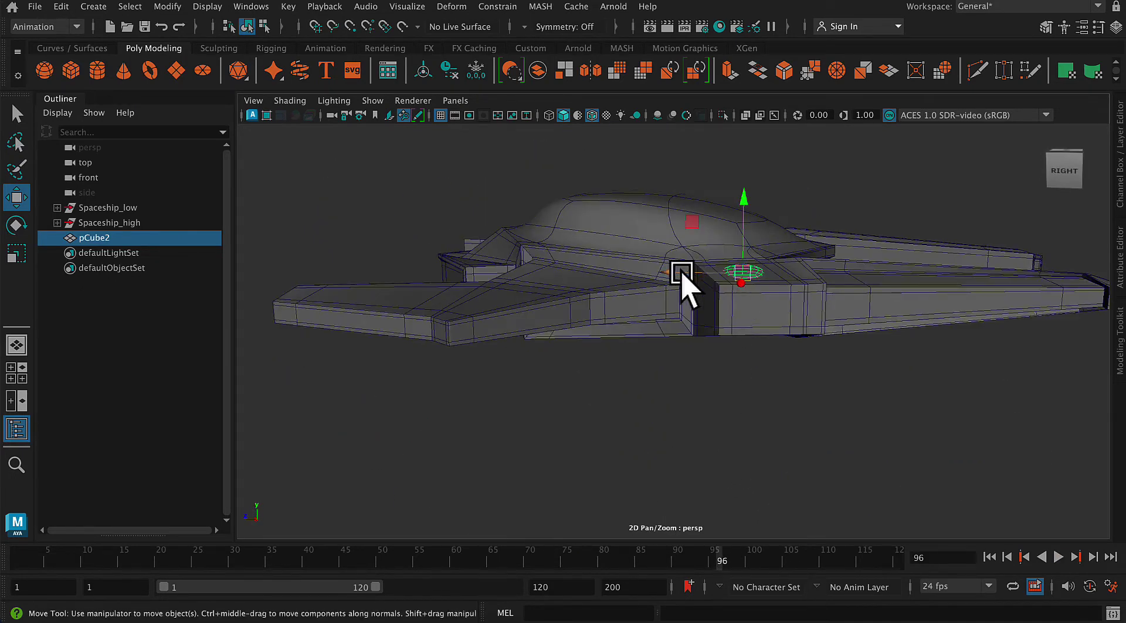
left_click(685, 273)
Duplicate the dome and move the copy across to the opposite arm base, at about X -5.7.
left_click_drag(788, 348, 700, 383, "alt")
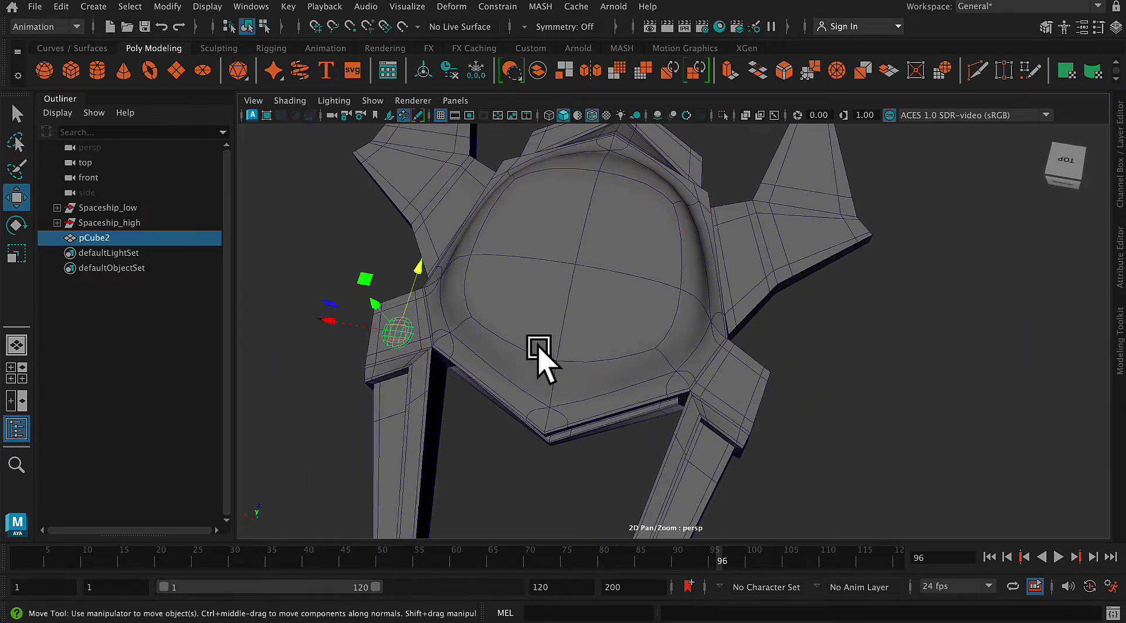
key("ctrl+d")
left_click_drag(402, 322, 692, 410)
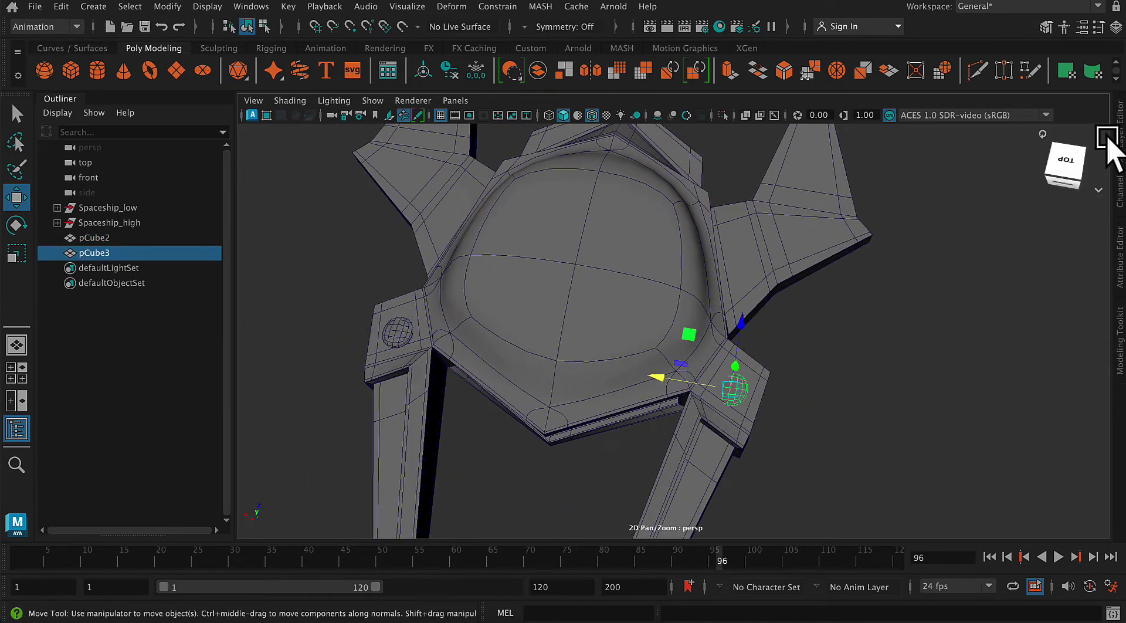
Set the copied dome's Rotate Z to 11.683 and tilt it about -2.96° in X to follow the arm base.
left_click(1119, 143)
key("e")
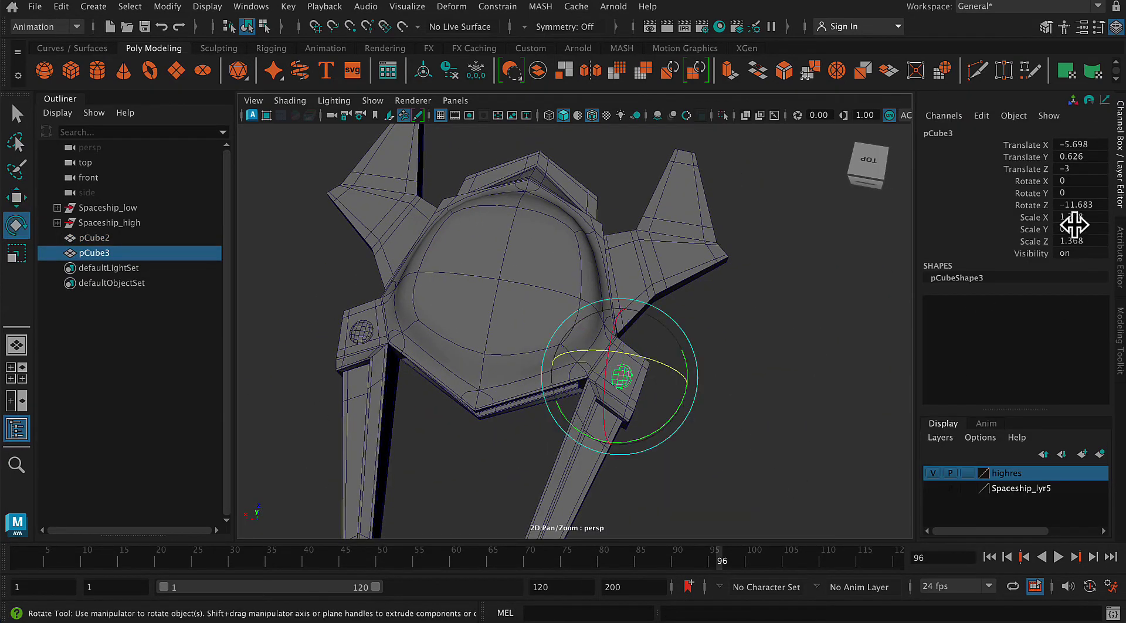
double_click(1102, 206)
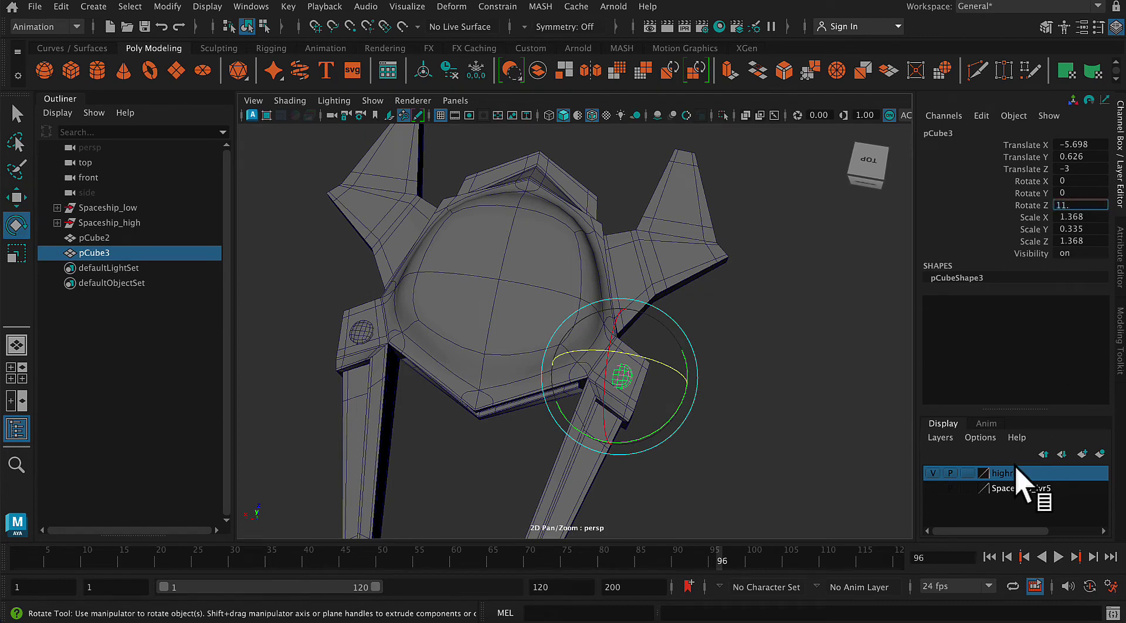
key("Return")
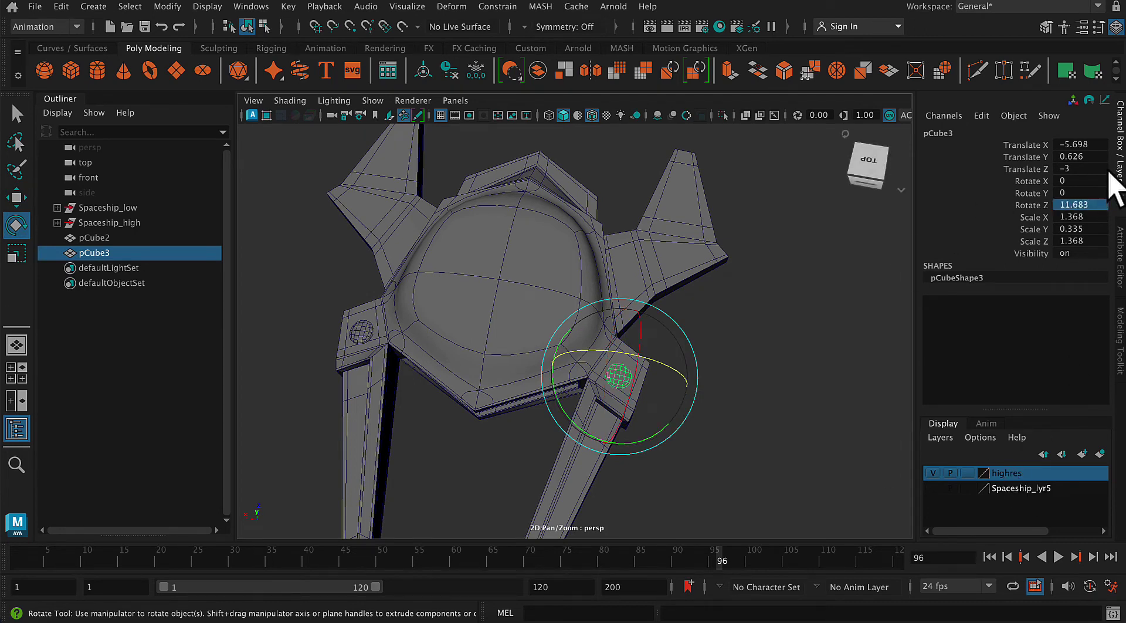
left_click_drag(823, 427, 842, 424, "alt")
left_click_drag(663, 346, 666, 352)
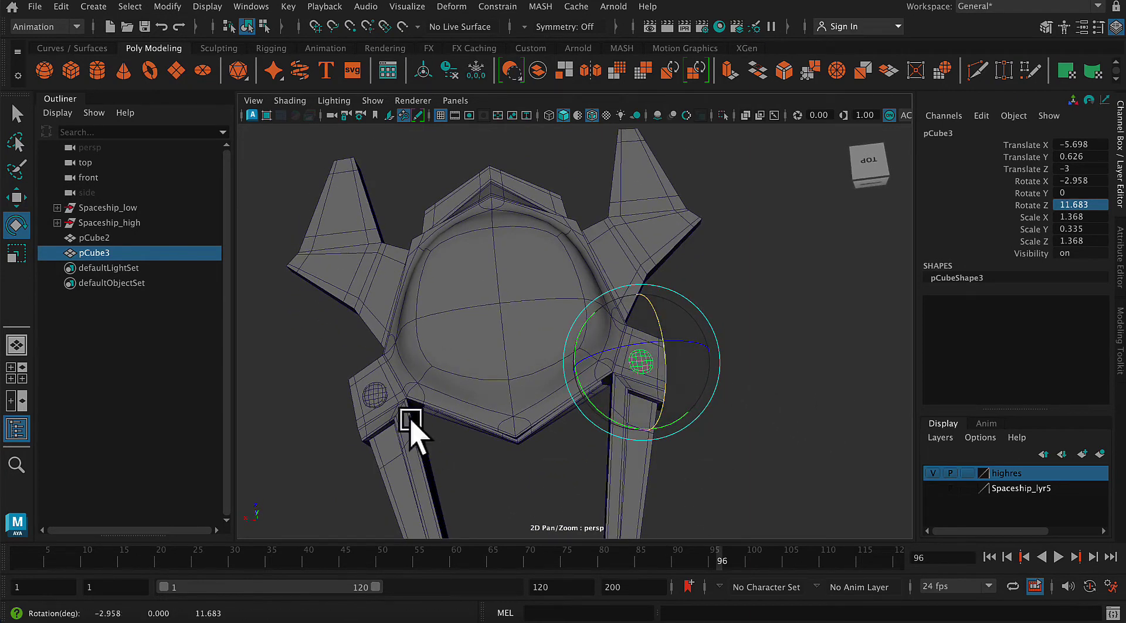
Select both domes and move them slightly along the ship on their arm bases, then deselect them.
left_click(369, 403, "shift")
key("w")
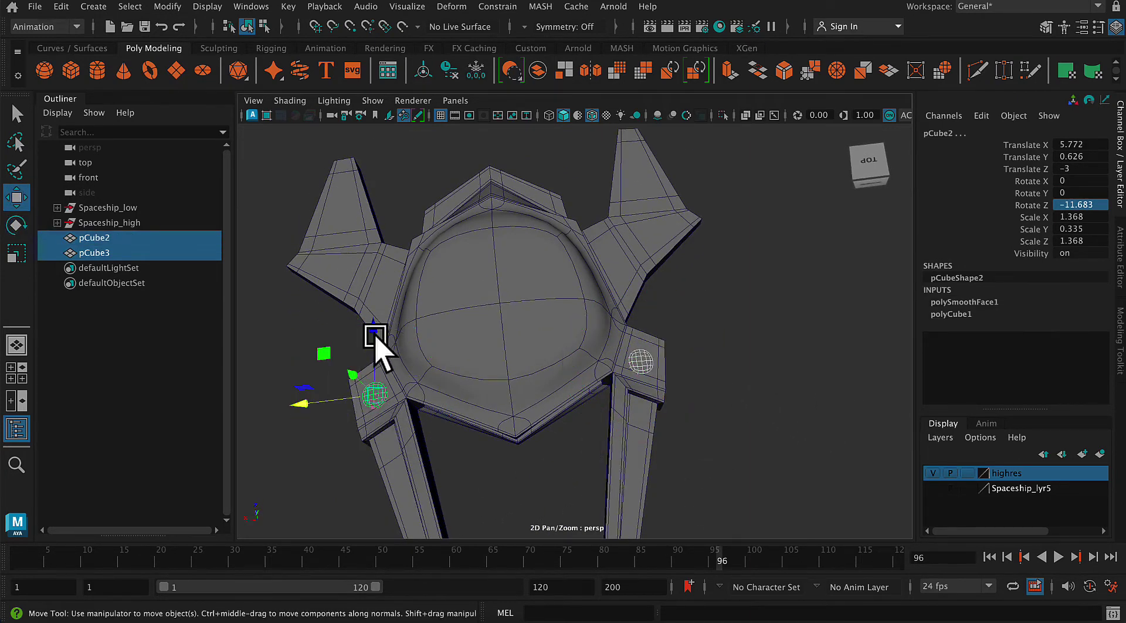
left_click_drag(377, 334, 373, 323)
left_click(696, 447)
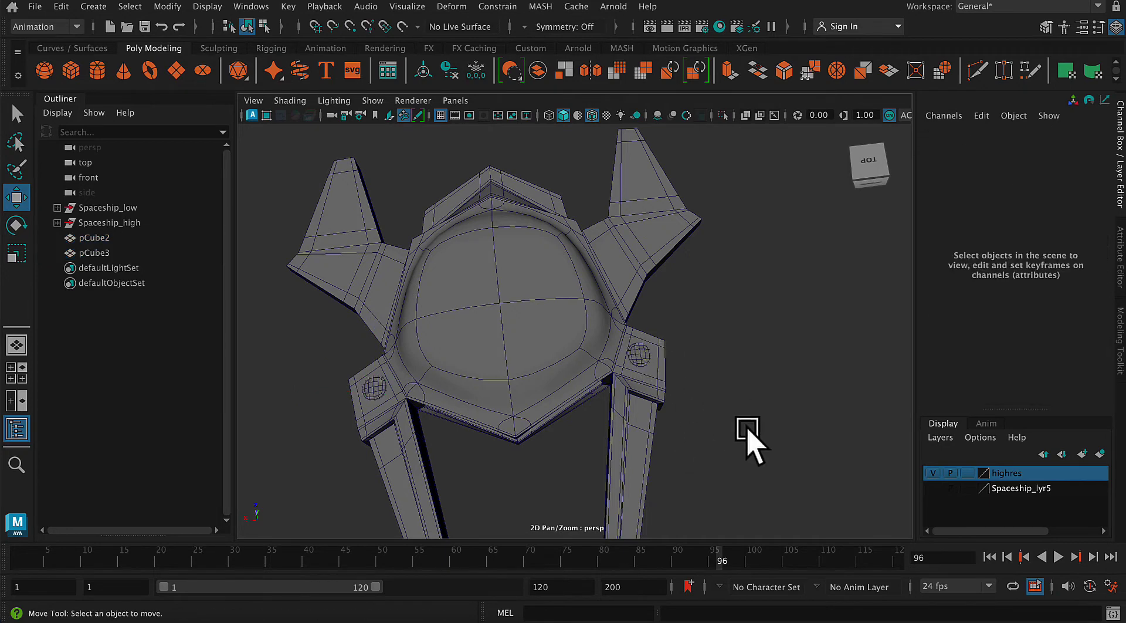
Smooth the high-resolution ship's hull mesh with 1 division.
left_click_drag(746, 434, 754, 470, "alt")
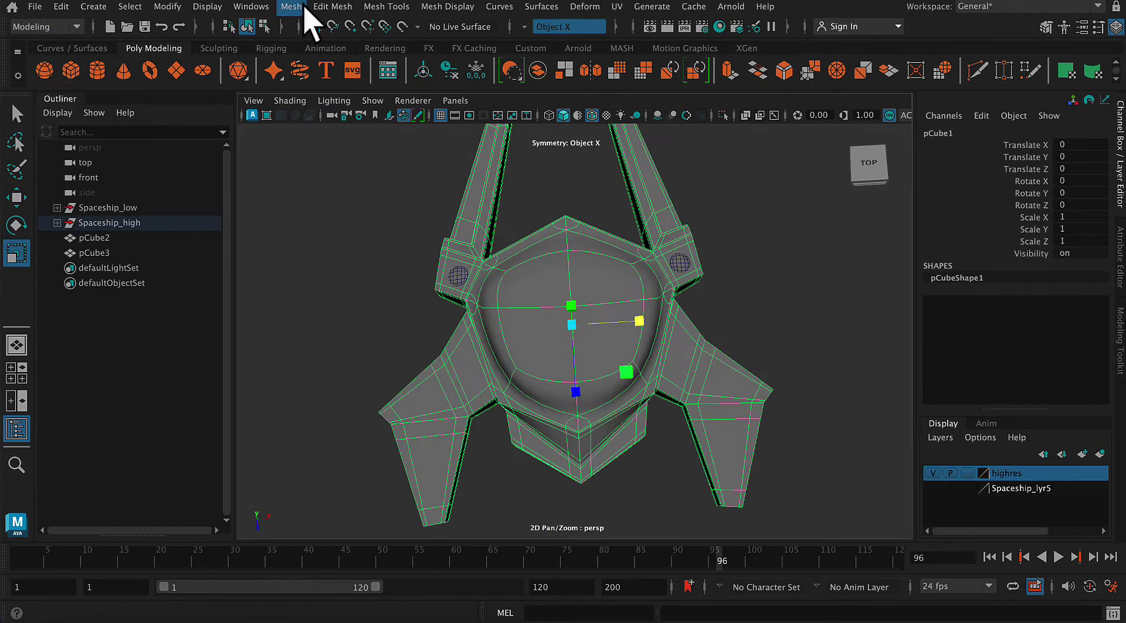
left_click(305, 7)
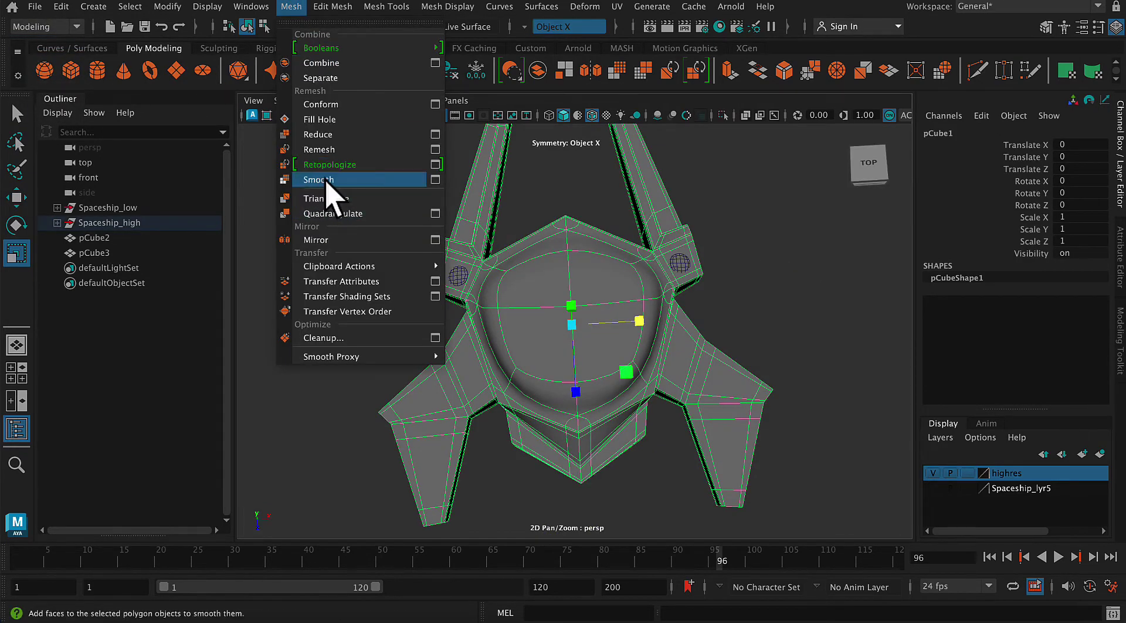
left_click(398, 180)
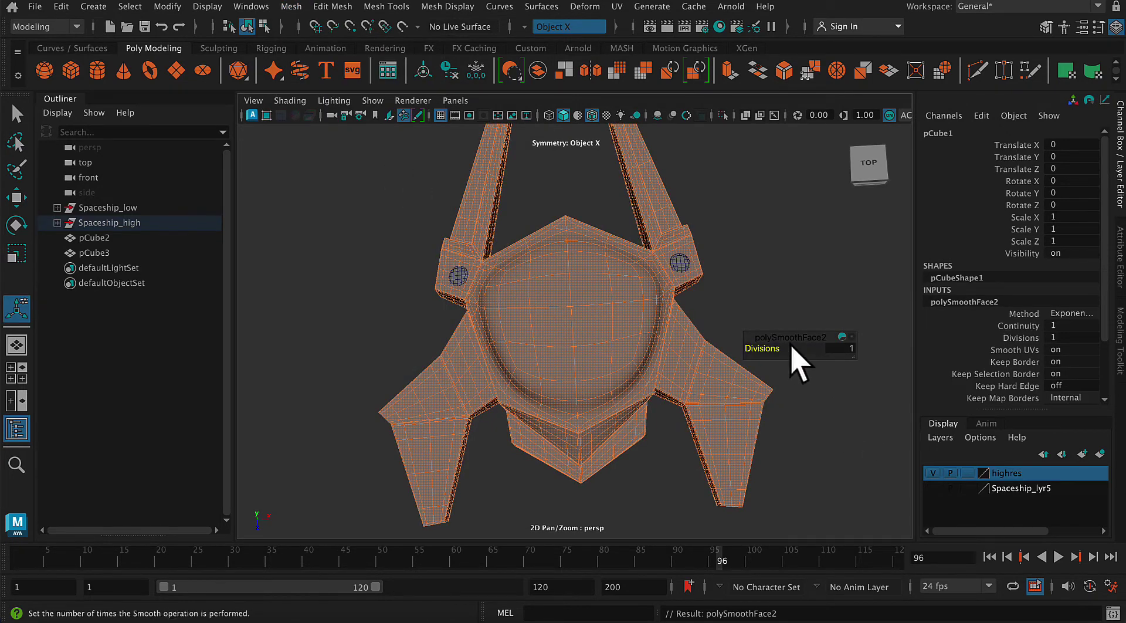
left_click(828, 384)
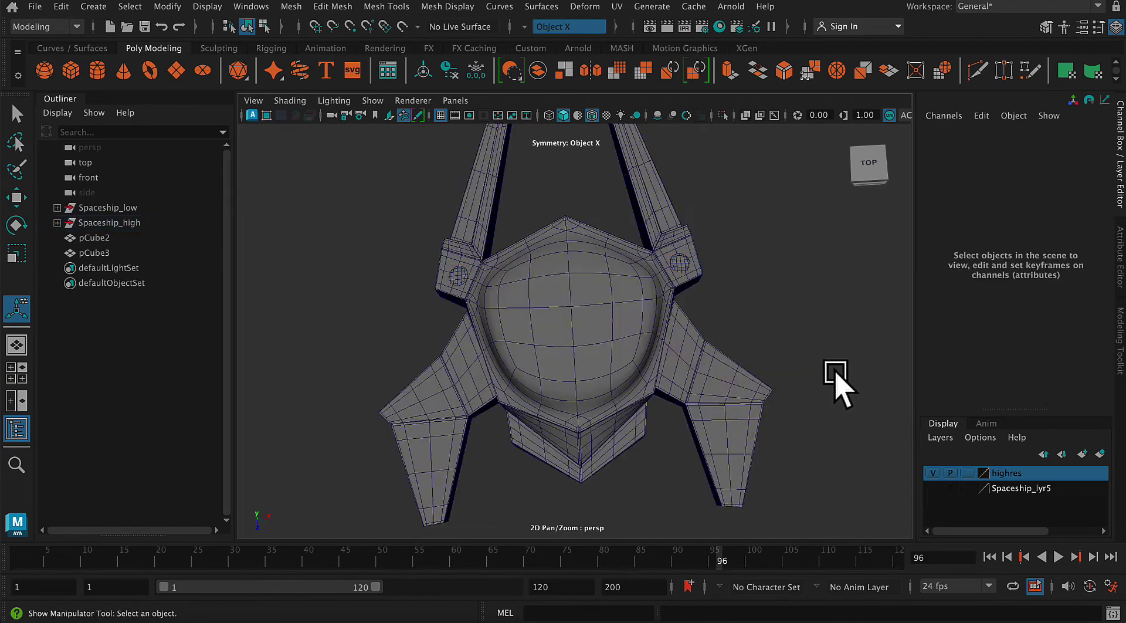
Switch the ship mesh to face selection and select the upper faces of the outer section on both short wings.
left_click_drag(837, 389, 685, 359, "alt")
right_click_drag(685, 356, 887, 441, "alt")
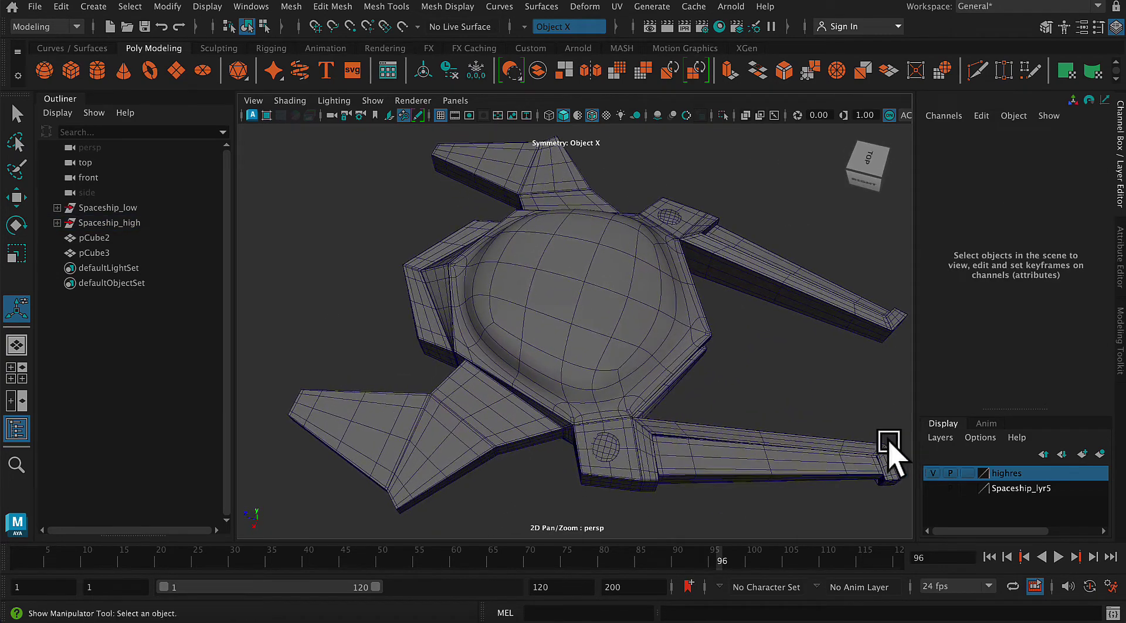
middle_click_drag(848, 403, 796, 423, "alt")
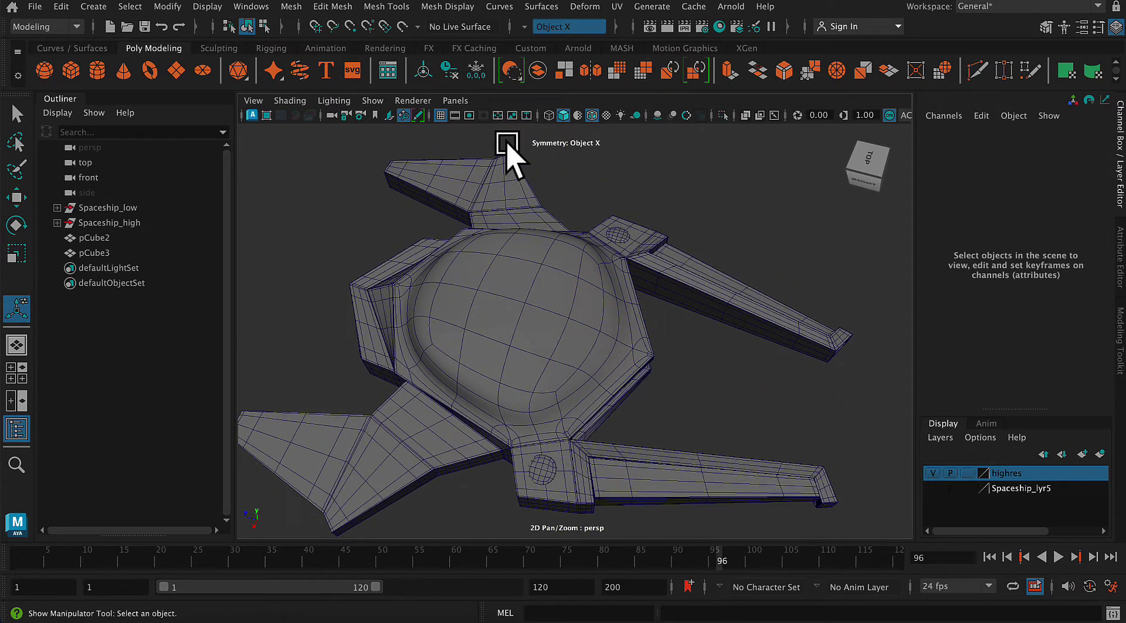
right_click(468, 476)
right_click_drag(469, 476, 388, 211)
right_click(374, 462)
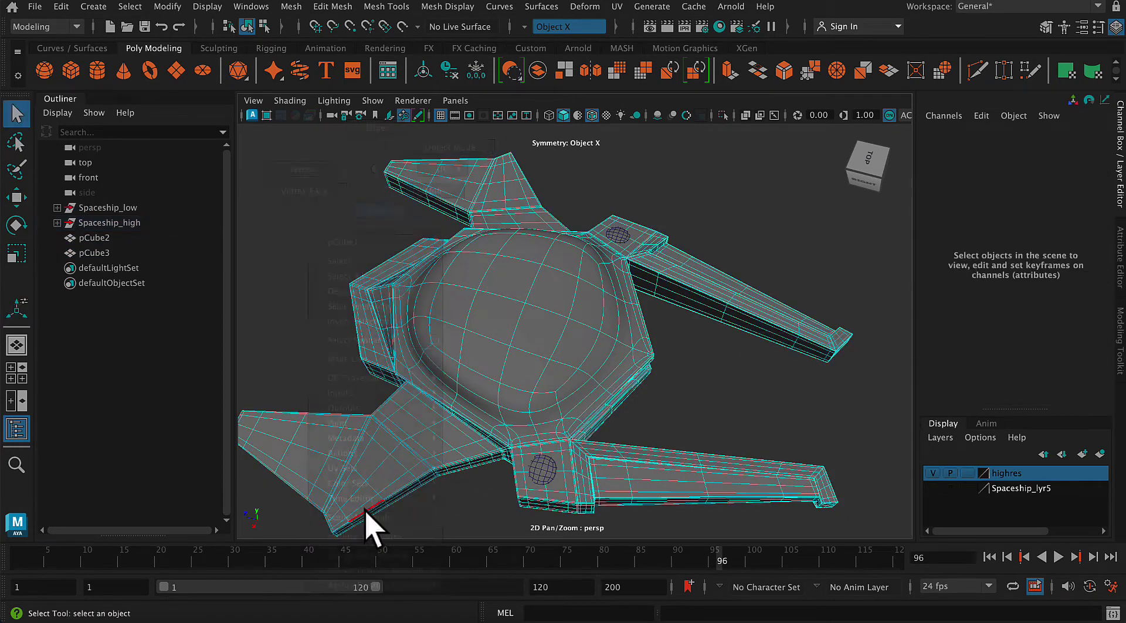
left_click(399, 486)
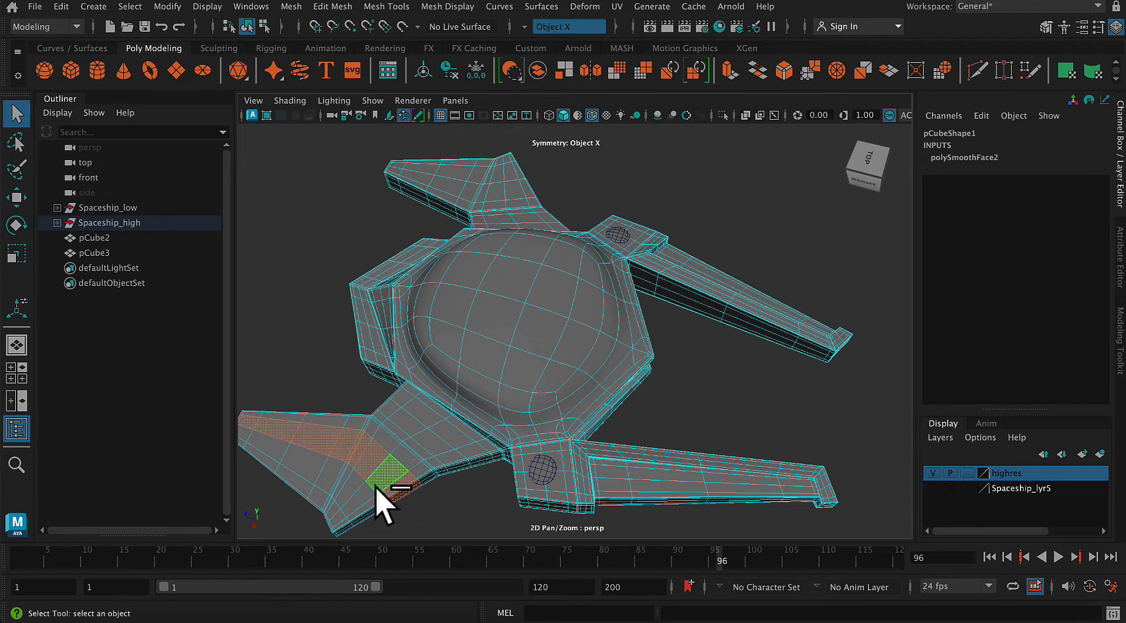
left_click(376, 487, "ctrl")
left_click(370, 507, "ctrl+shift")
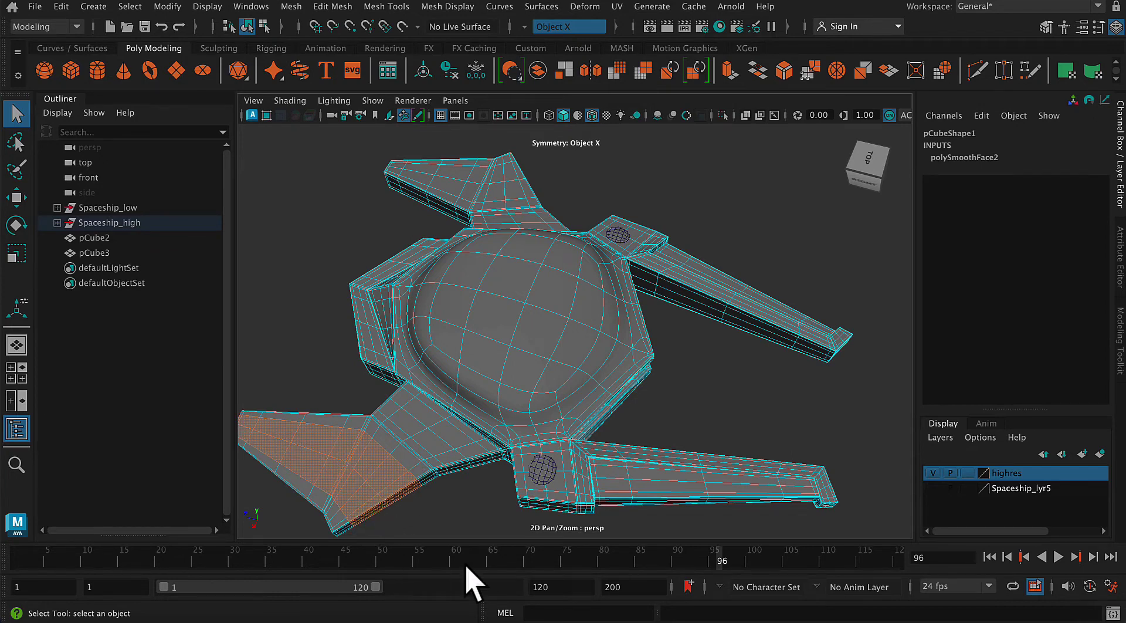
left_click(514, 190, "ctrl+shift")
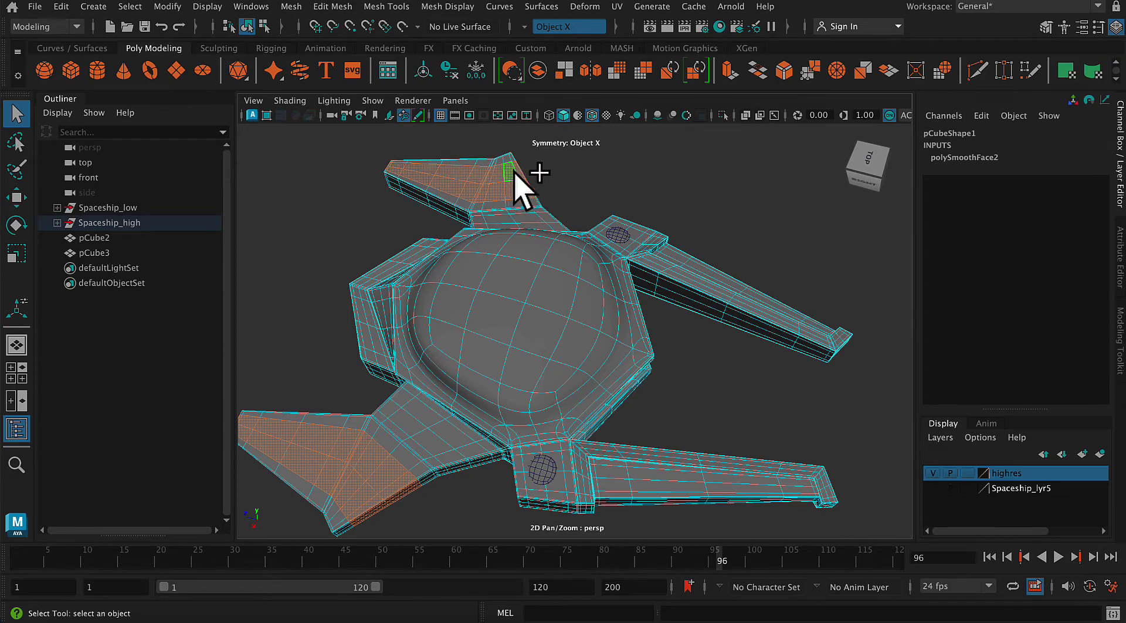
Extrude the selected wing faces with a Local Translate Z of 0.05 and keep them selected.
left_click_drag(736, 430, 517, 418, "alt")
key("ctrl+e")
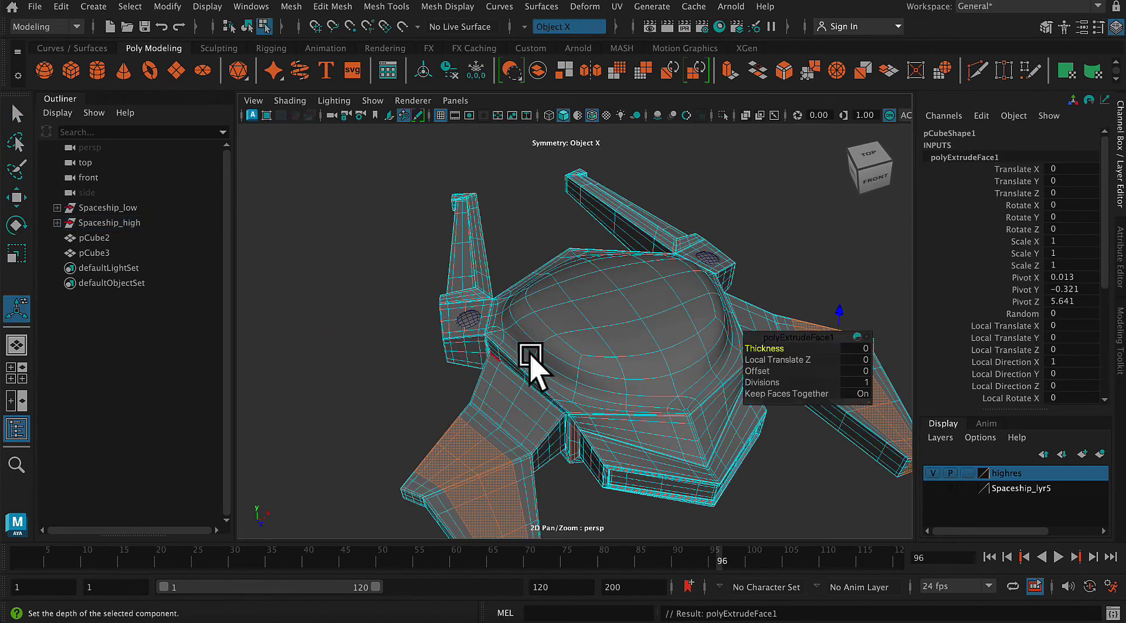
left_click_drag(785, 361, 780, 360)
left_click(855, 359)
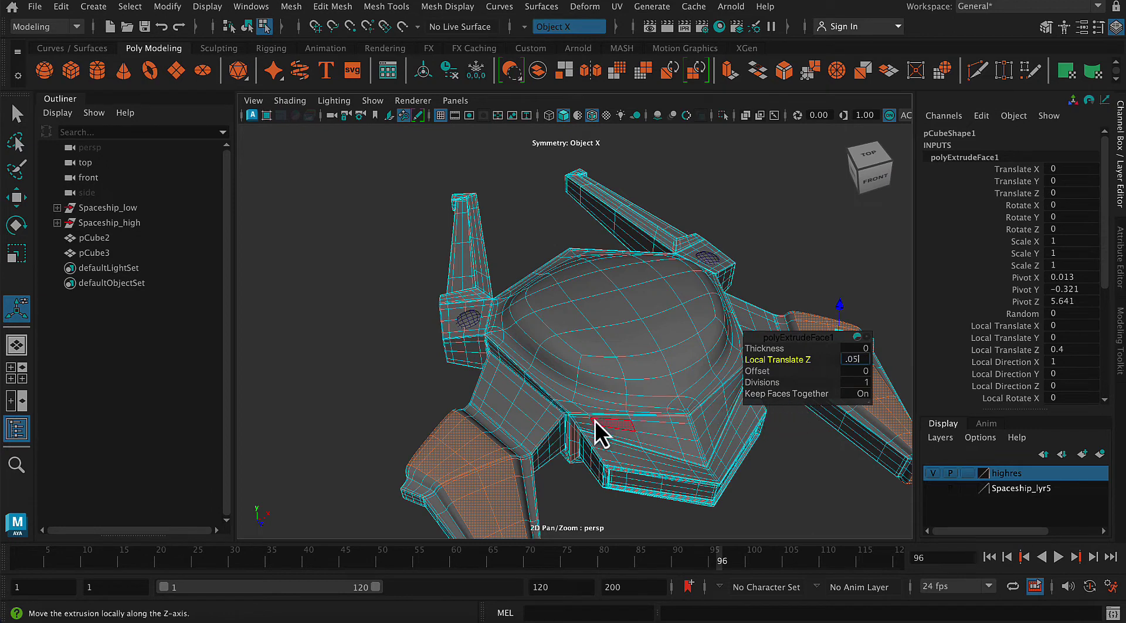
key("Return")
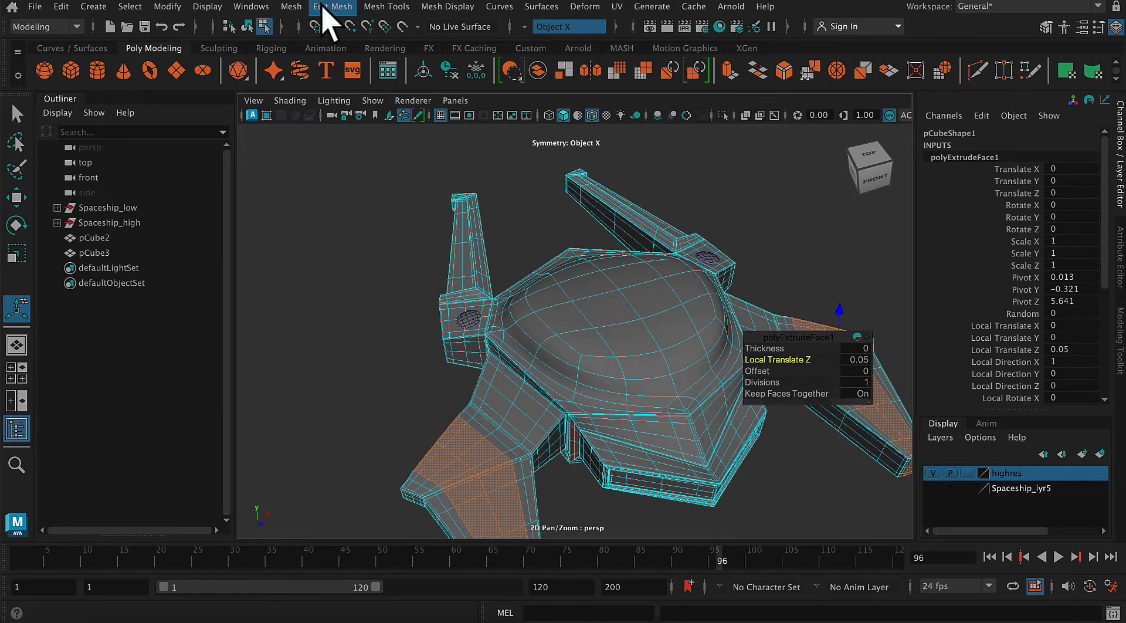
left_click(747, 221)
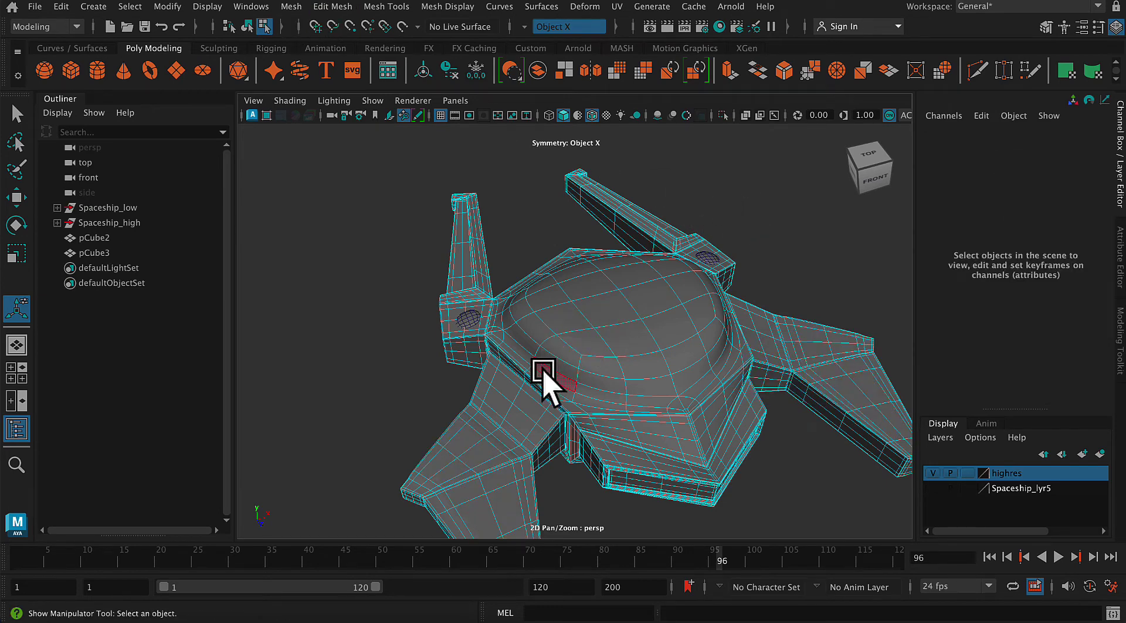
key("ctrl+z")
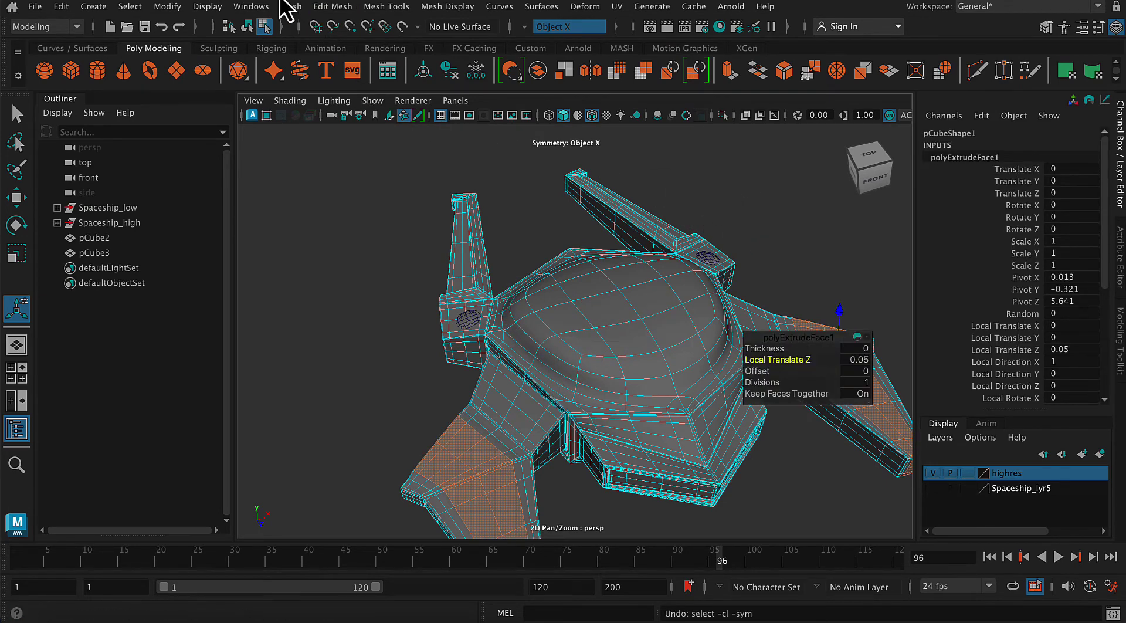
Extrude the same wing faces again with a Local Translate Z of 0.1 and clear the selection.
left_click(287, 7)
mouse_move(331, 10)
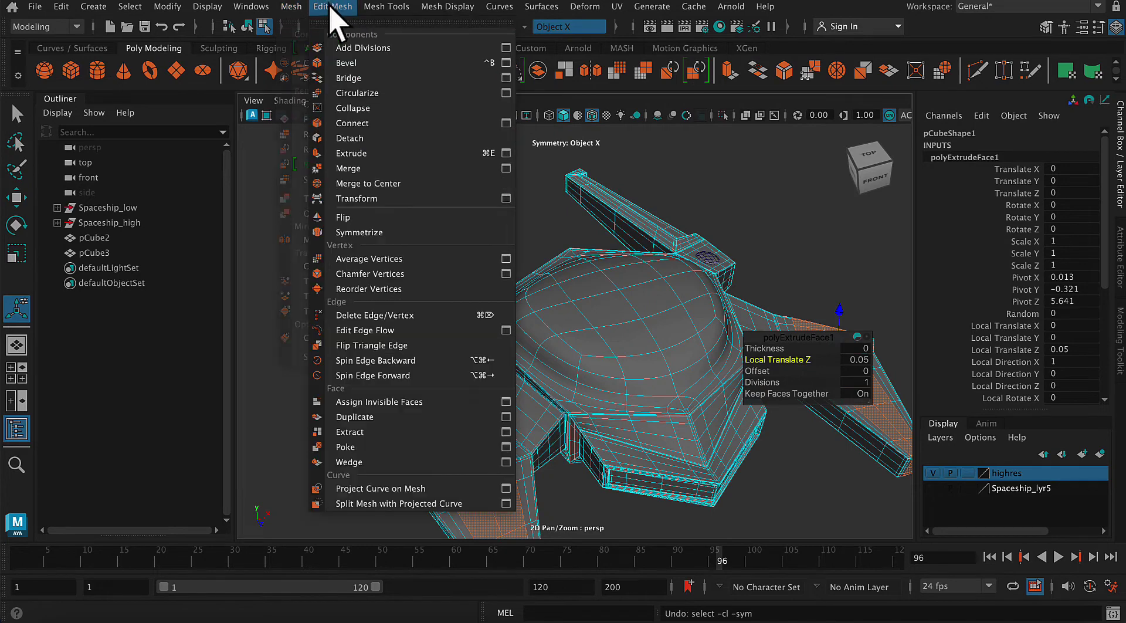
left_click(382, 153)
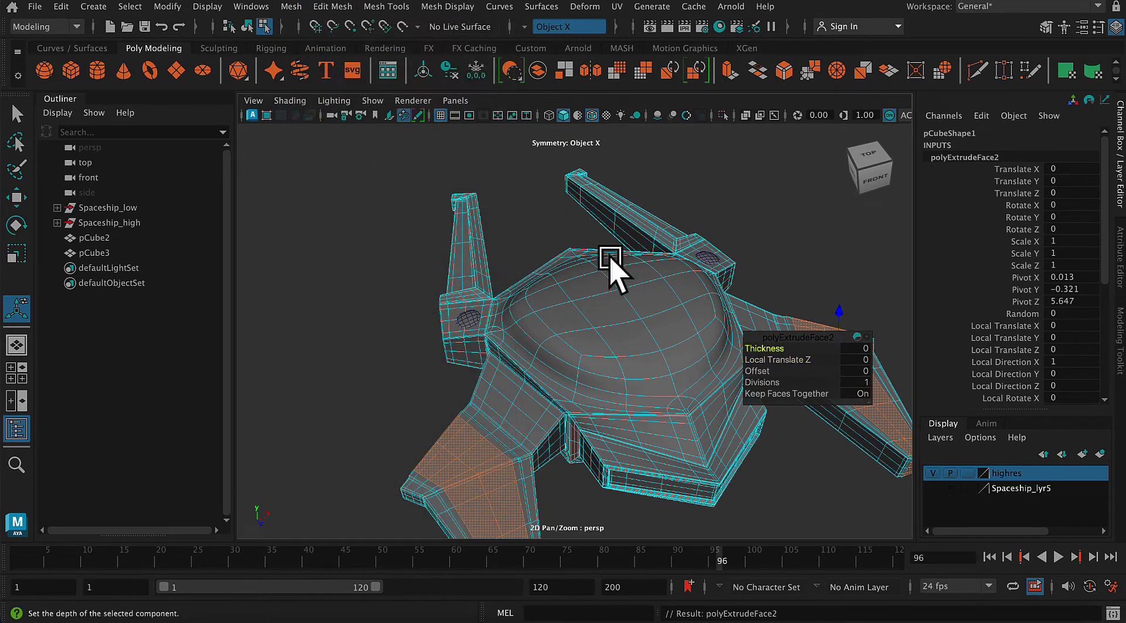
left_click(857, 360)
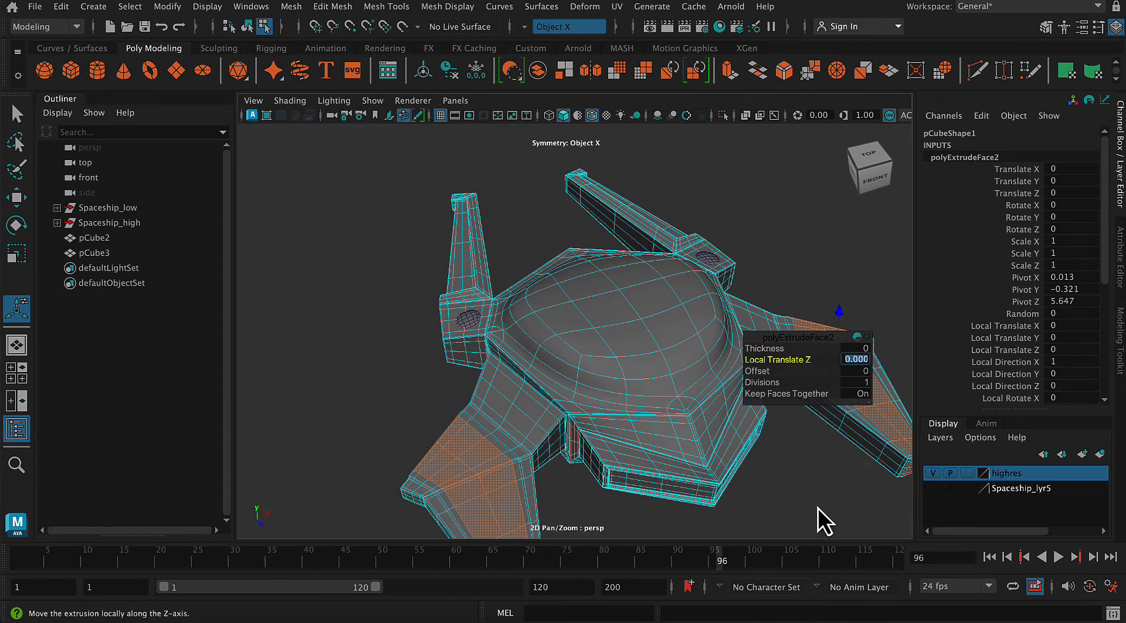
type(".1")
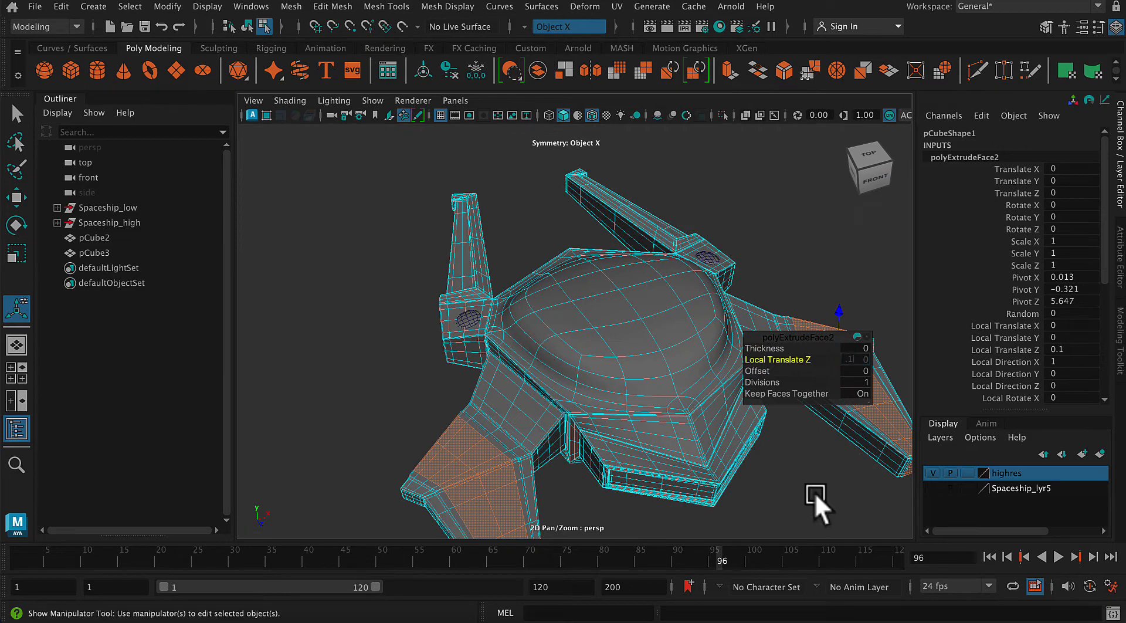
key("Return")
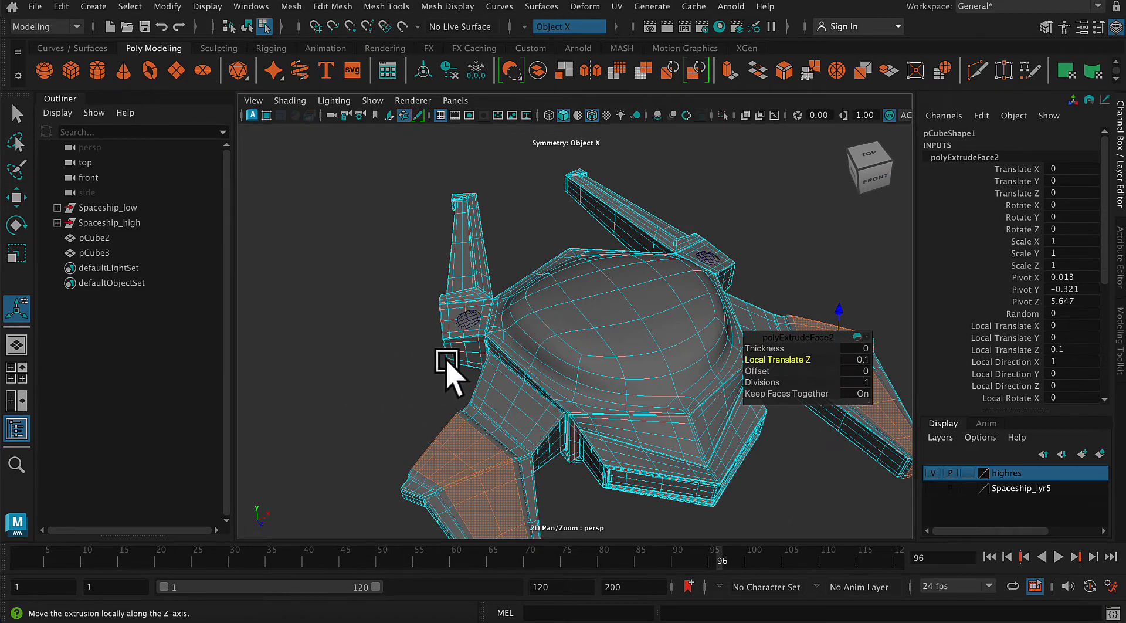
left_click(812, 239)
Select the loop of faces running around the base of the hull's large central dome.
left_click_drag(452, 402, 583, 423, "alt")
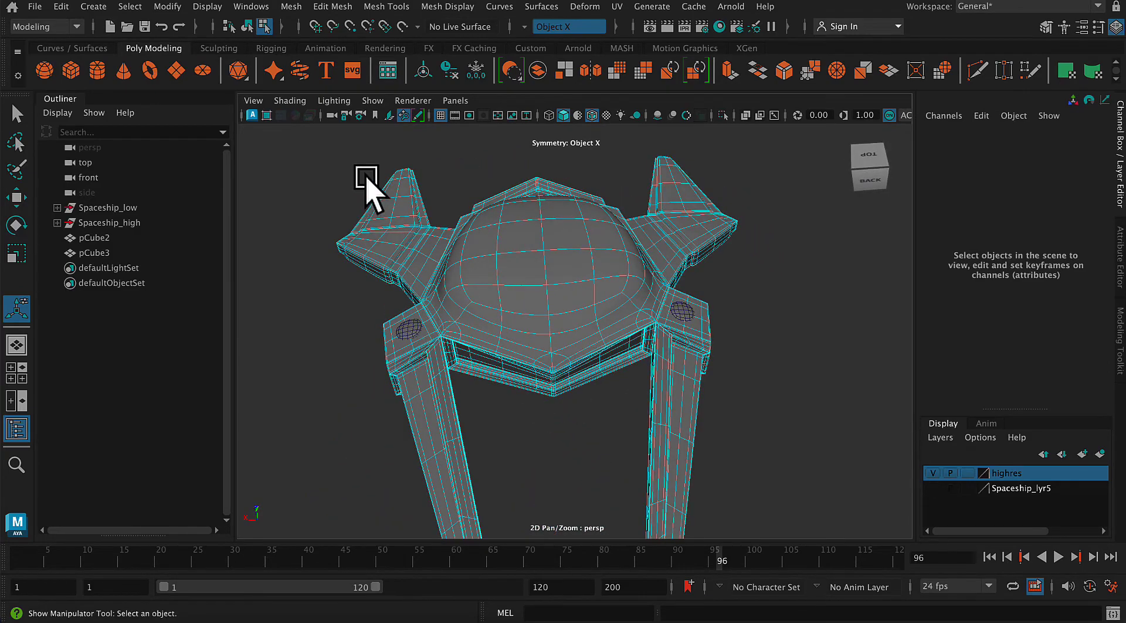
right_click_drag(364, 178, 465, 294, "alt")
middle_click_drag(469, 298, 493, 377, "alt")
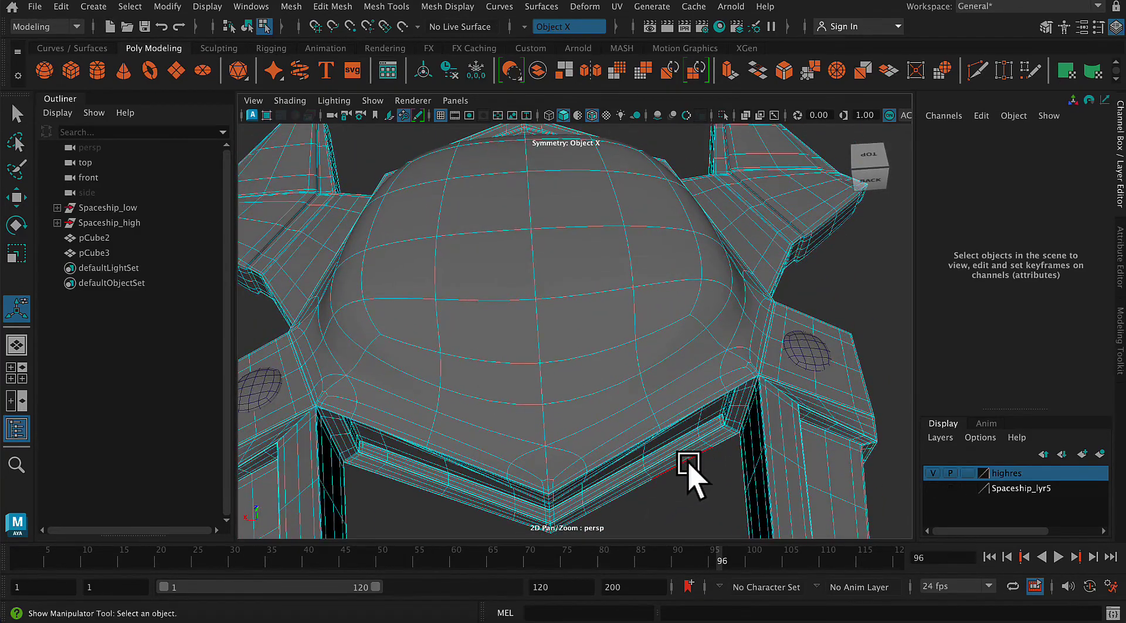
left_click_drag(688, 460, 693, 473, "alt")
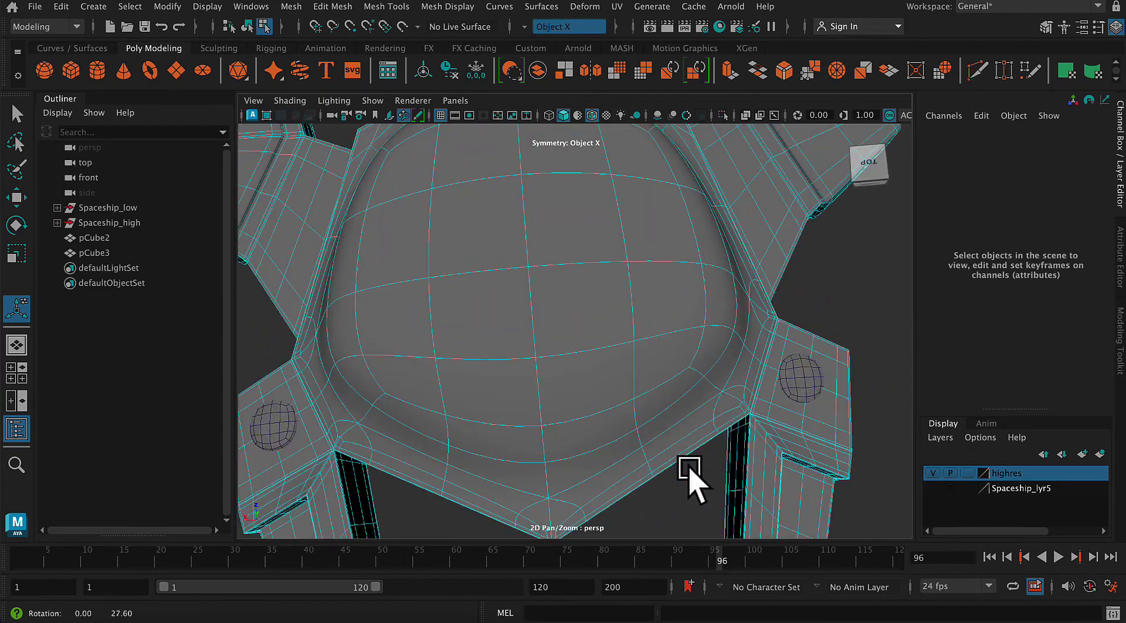
left_click(697, 388)
double_click(594, 464, "shift")
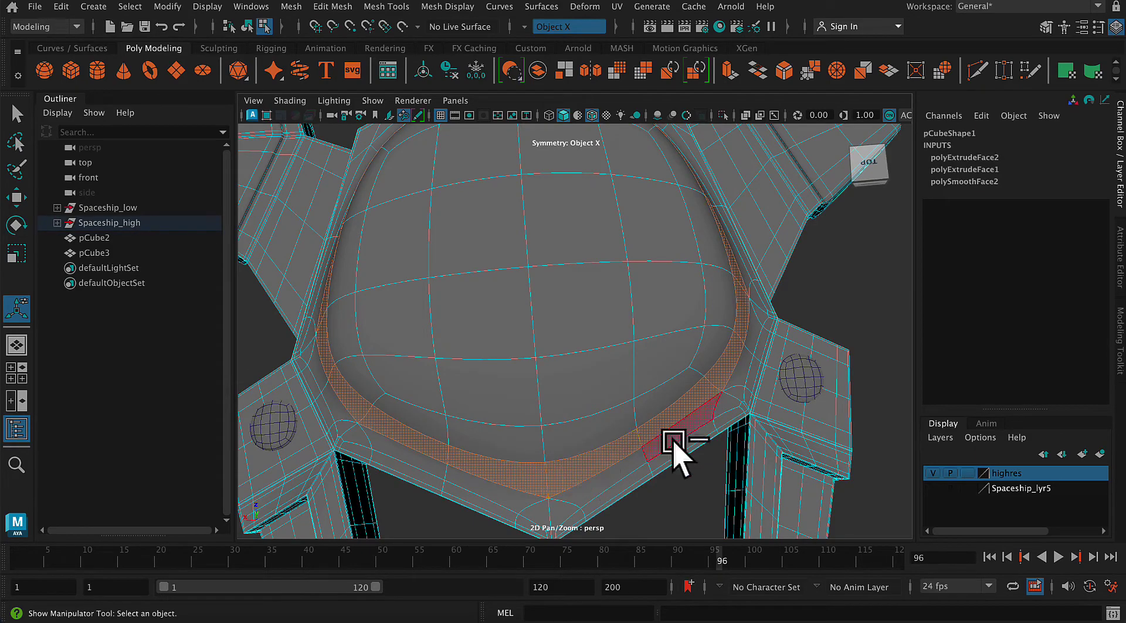
Extend the selection from the base loop to all the faces covering the hull's large central dome.
left_click_drag(749, 490, 642, 404, "alt")
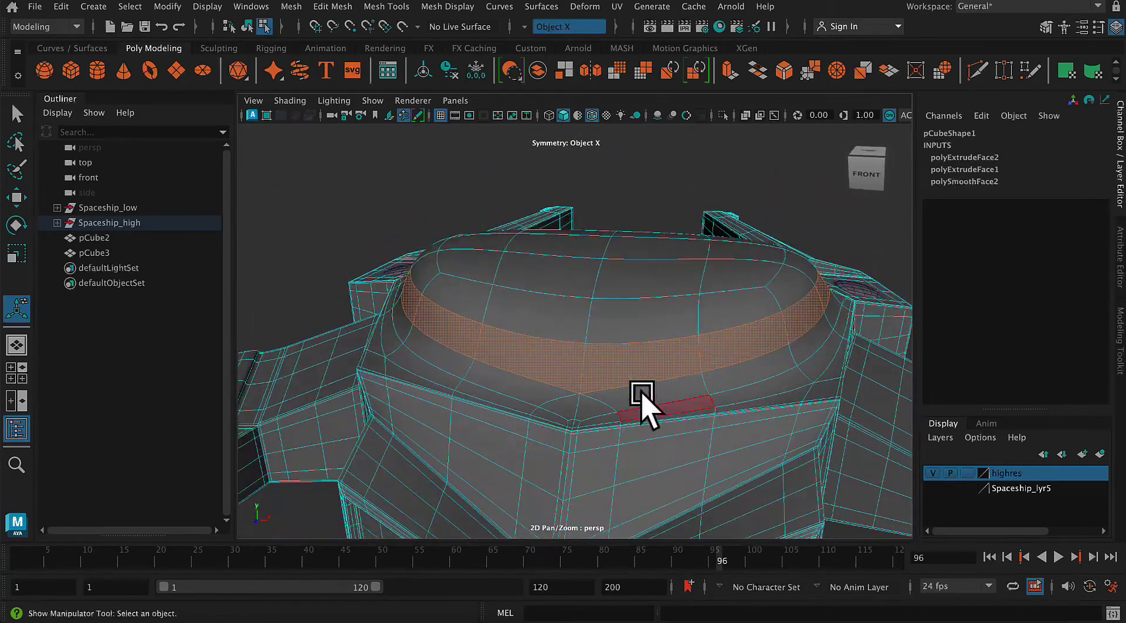
double_click(746, 312, "shift")
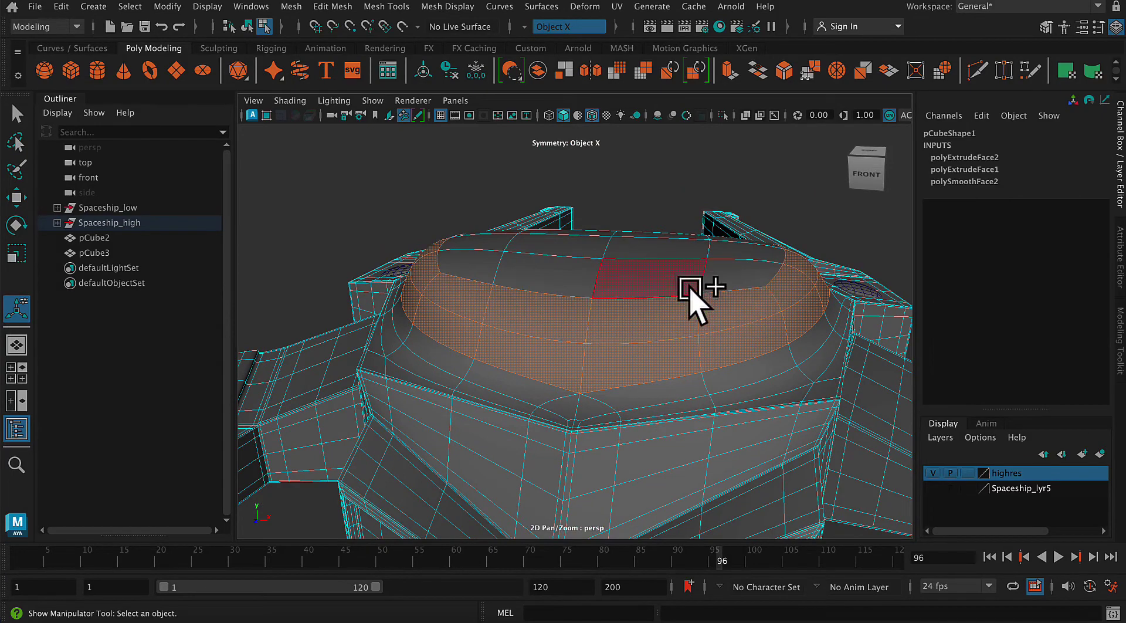
left_click(691, 288, "shift")
left_click(748, 274, "shift")
left_click(747, 244, "shift")
left_click(685, 244, "shift")
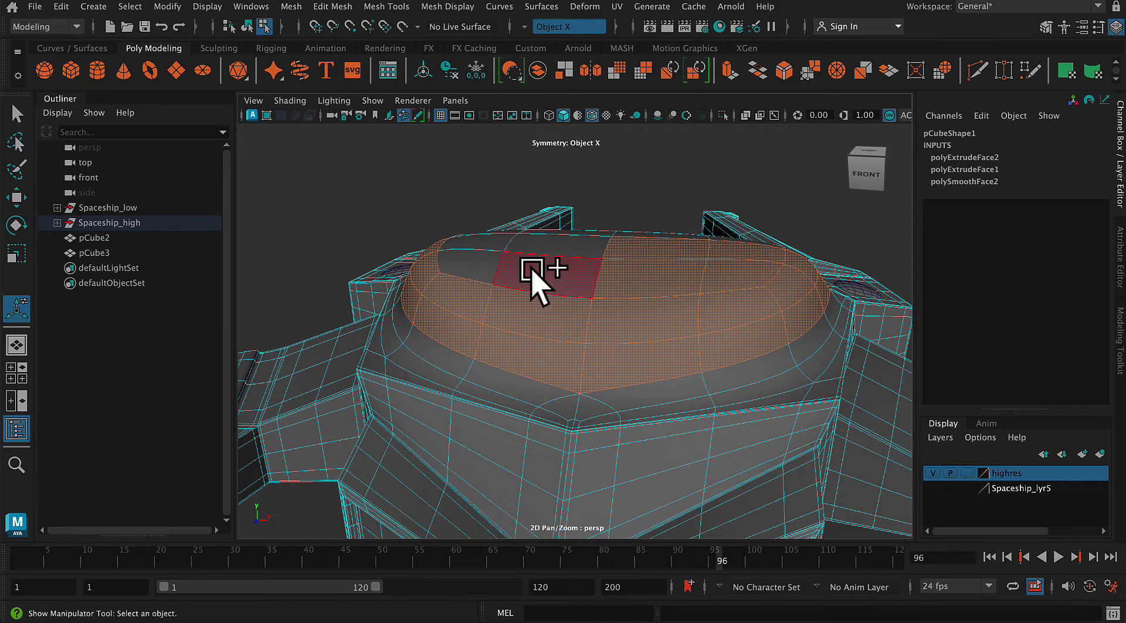
left_click_drag(636, 448, 432, 281, "alt")
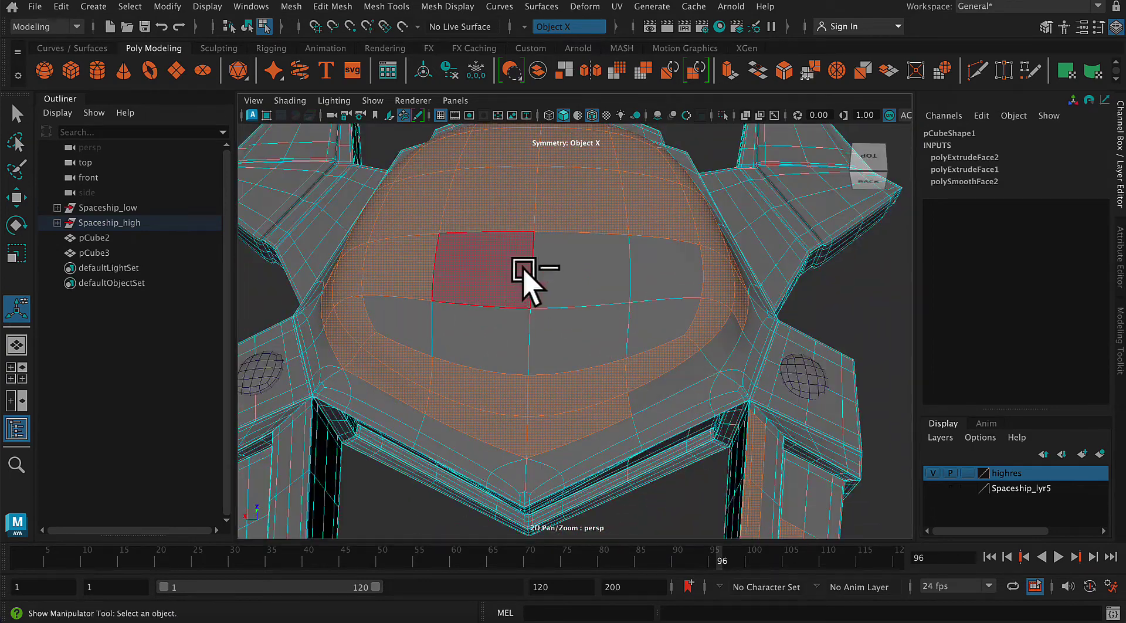
left_click(580, 271, "shift")
left_click(689, 260, "shift")
left_click(681, 317, "shift")
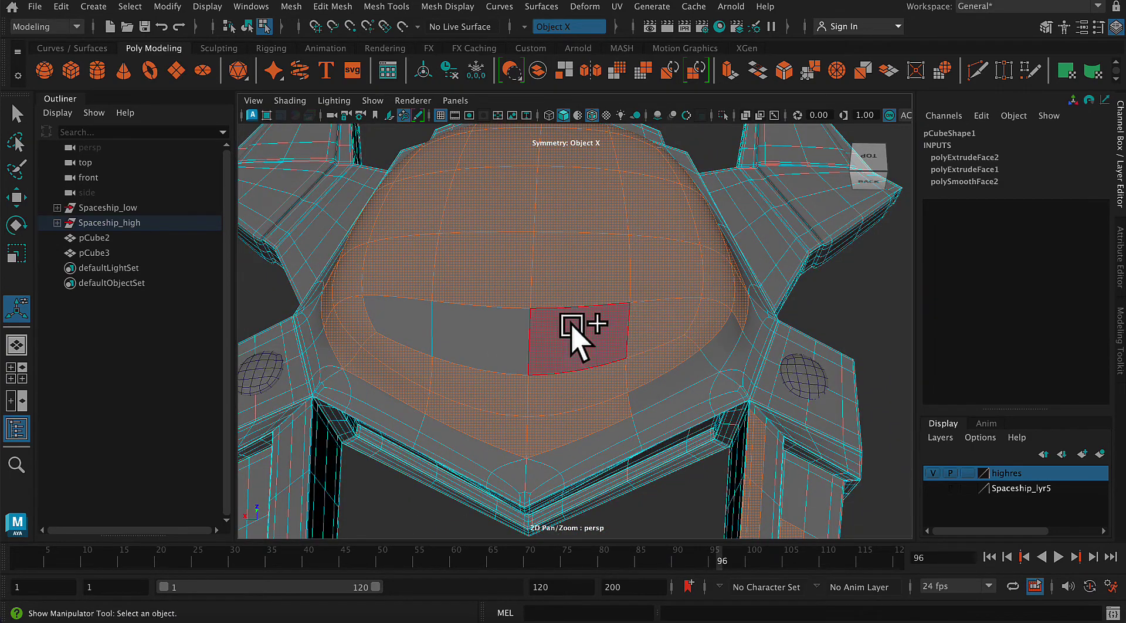
left_click_drag(580, 339, 423, 334, "shift")
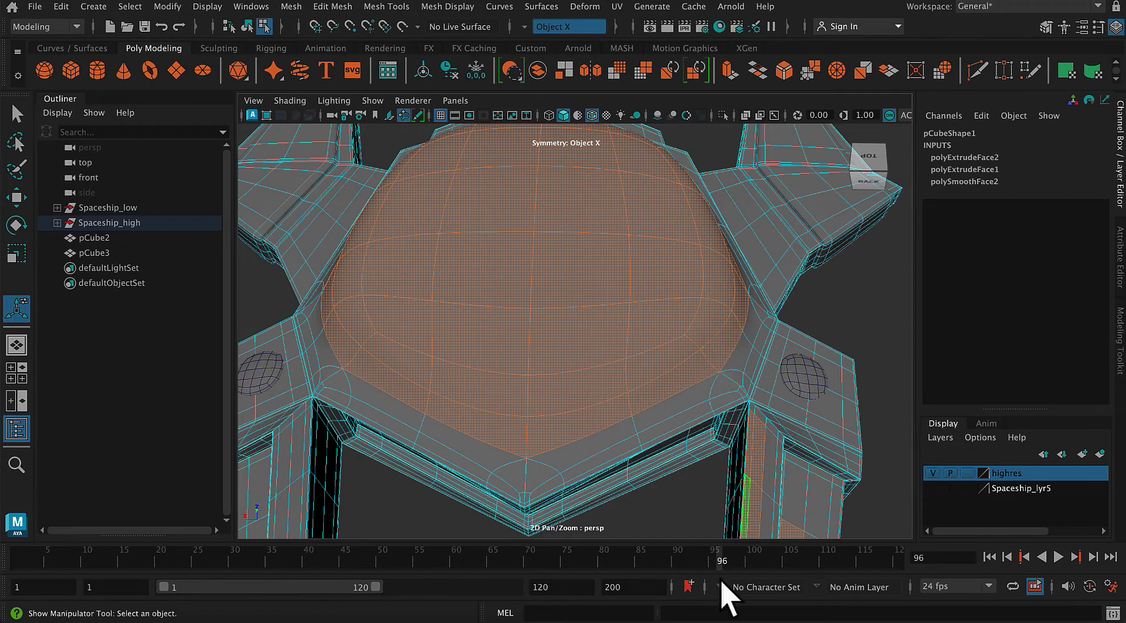
Extrude the selected central dome faces with a Local Translate Z of 0.1 and clear the selection.
left_click_drag(727, 427, 667, 392, "alt")
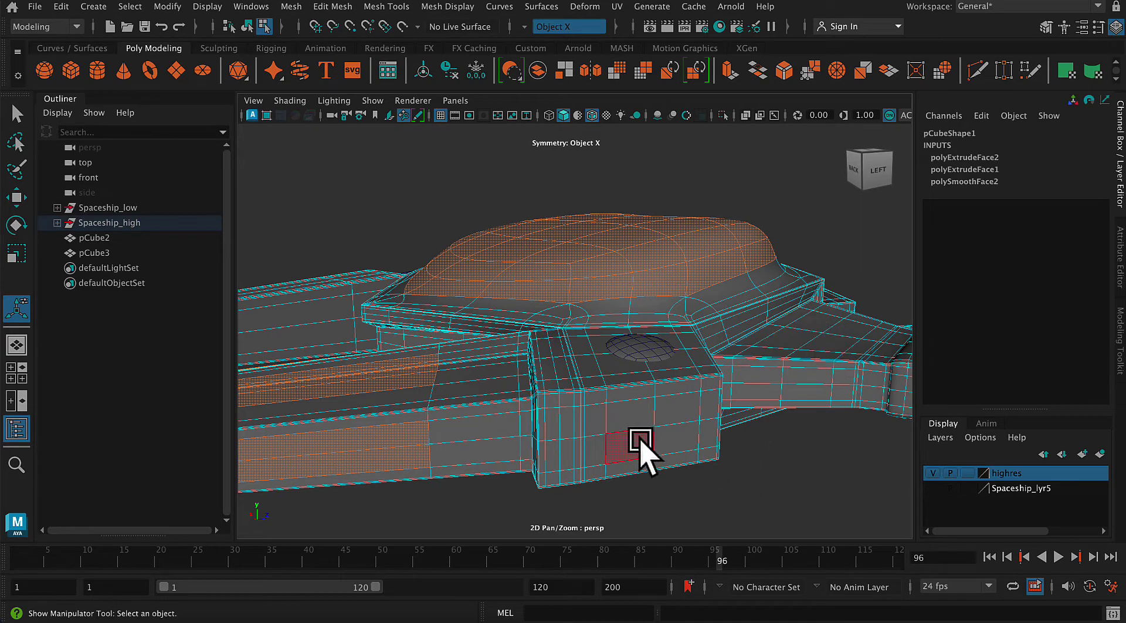
right_click_drag(737, 455, 575, 404, "alt")
left_click_drag(575, 405, 684, 455, "alt")
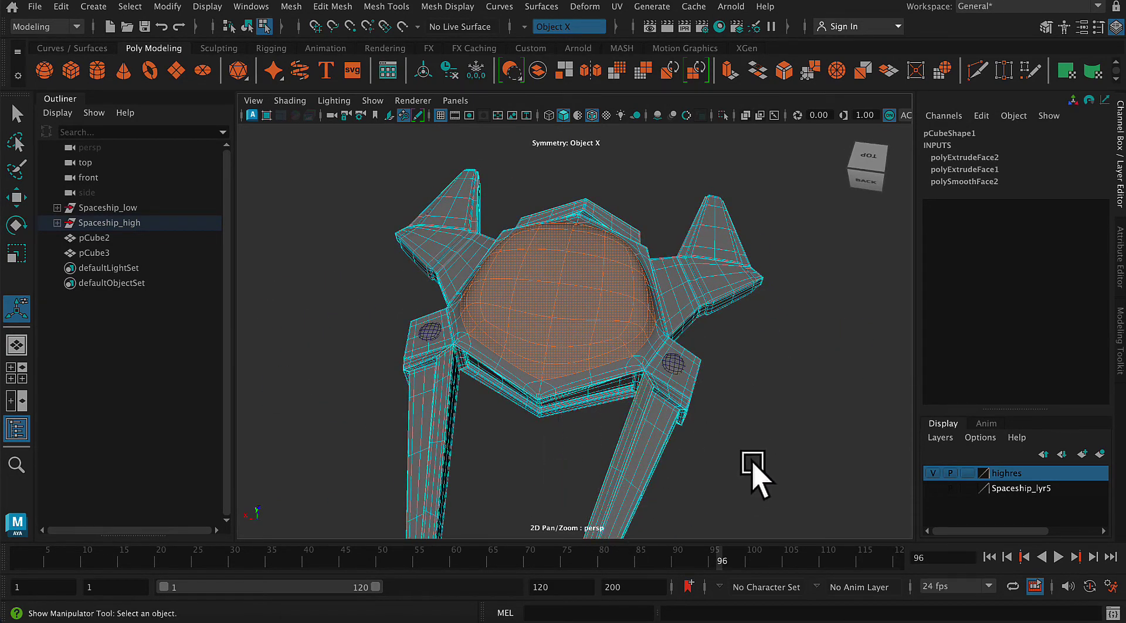
left_click_drag(754, 466, 702, 460, "alt")
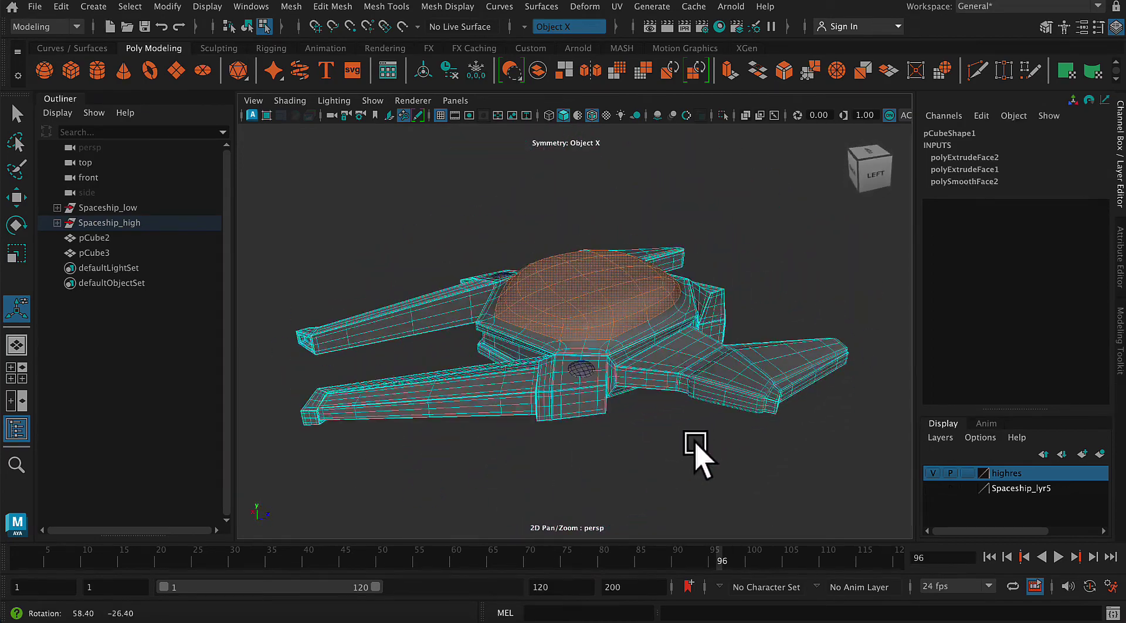
key("ctrl+e")
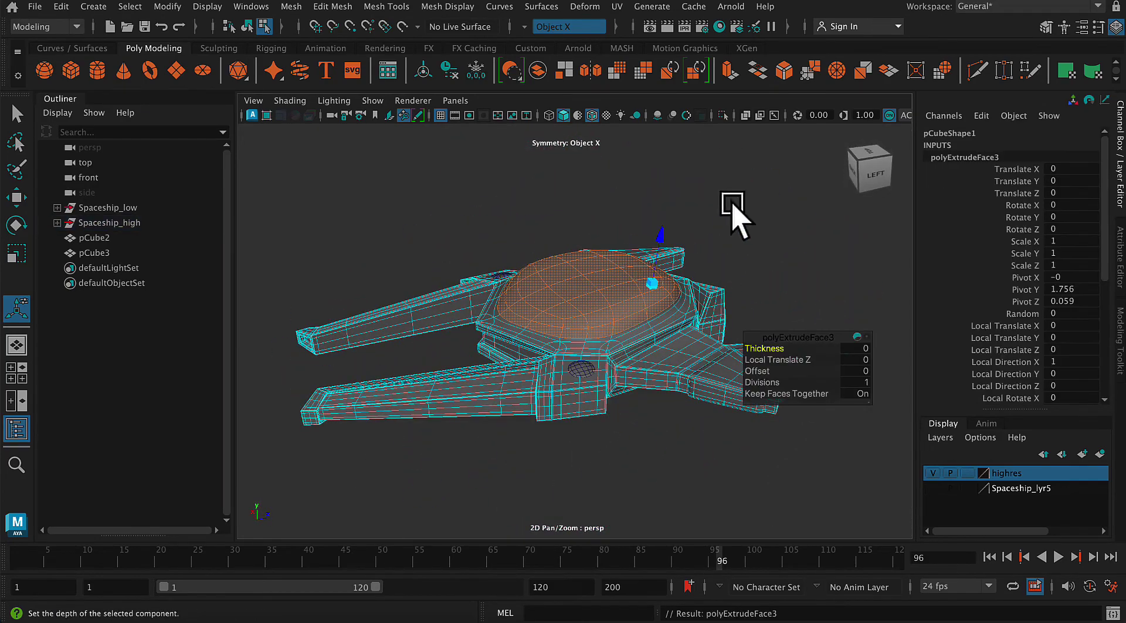
left_click_drag(803, 360, 803, 360)
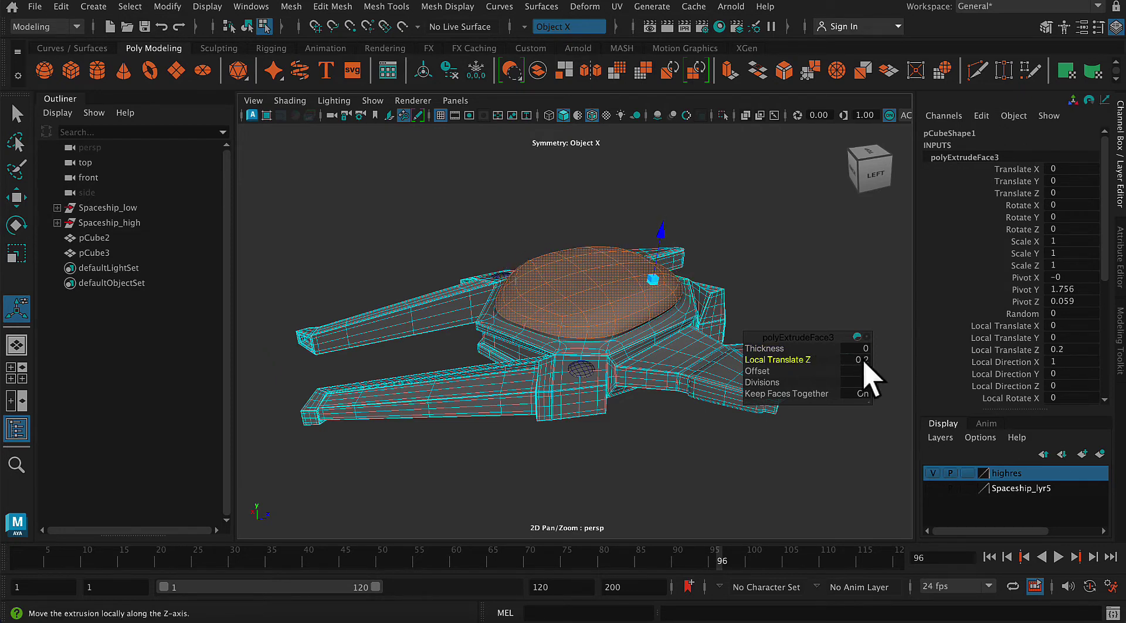
type("0.1")
key("Return")
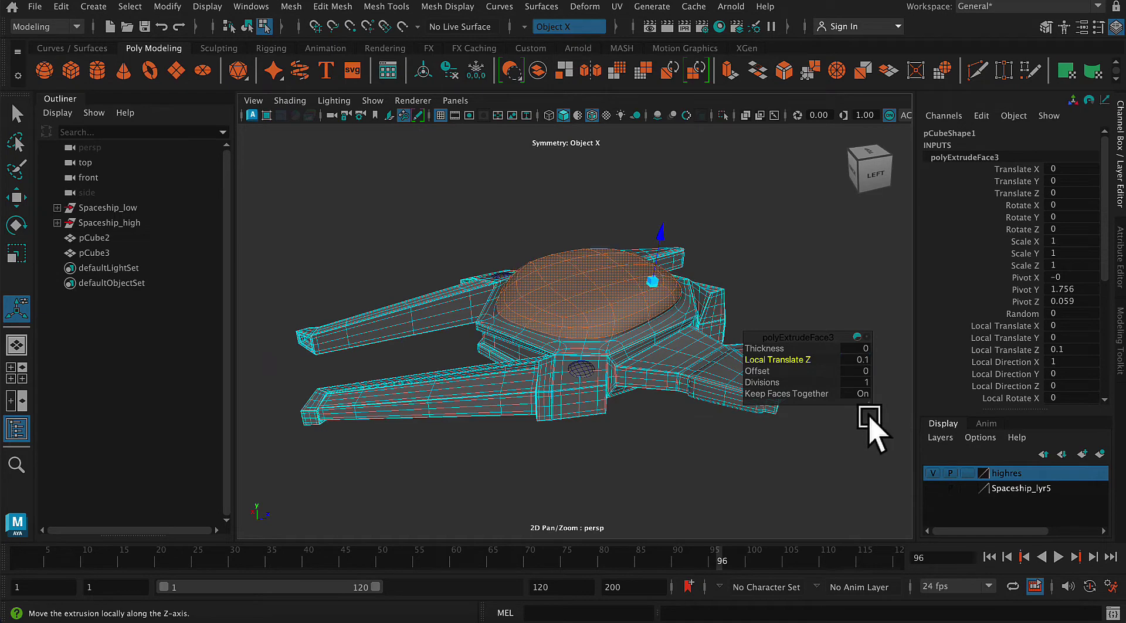
left_click(16, 115)
left_click(430, 254)
left_click_drag(531, 410, 430, 428, "alt")
right_click_drag(420, 404, 450, 249)
scroll(439, 345, "up", 3)
scroll(441, 359, "up", 5)
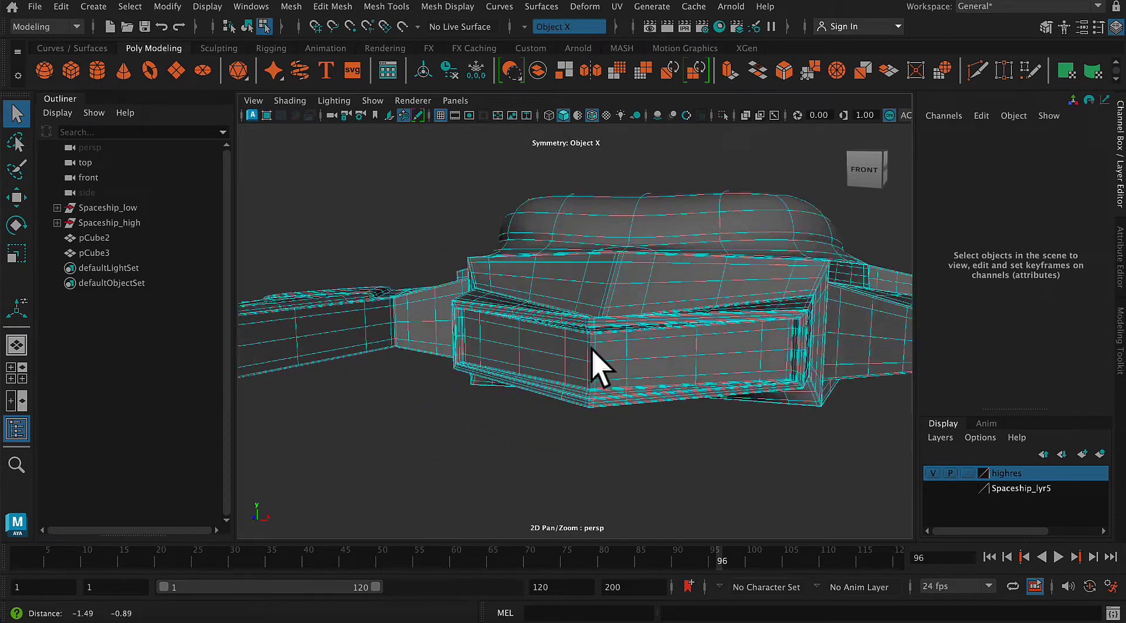
left_click(623, 295)
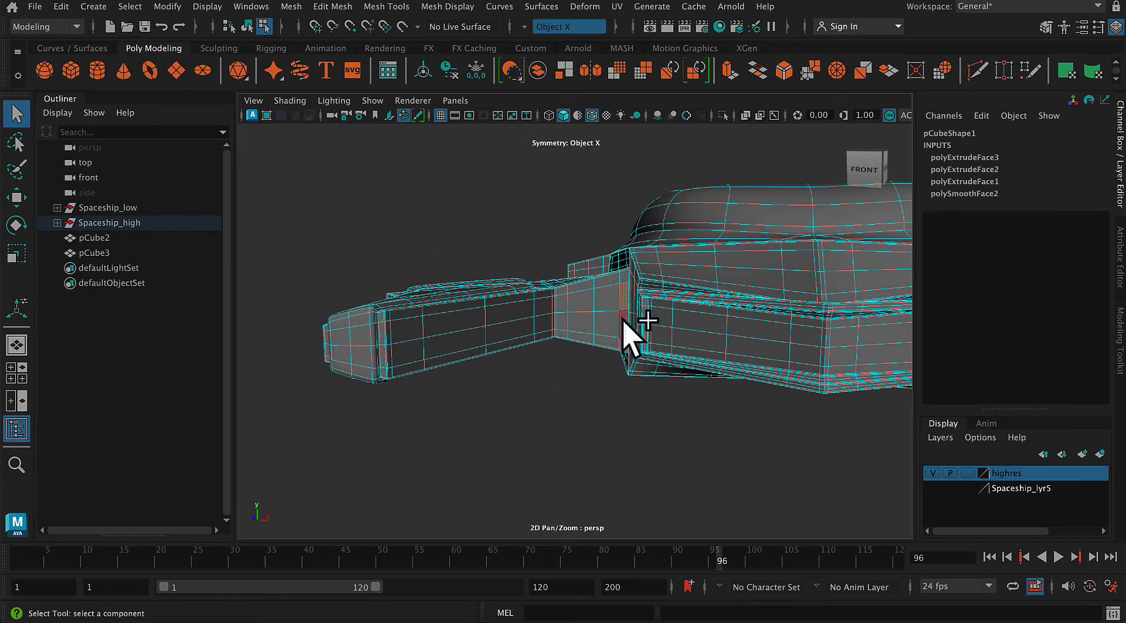
left_click(524, 439)
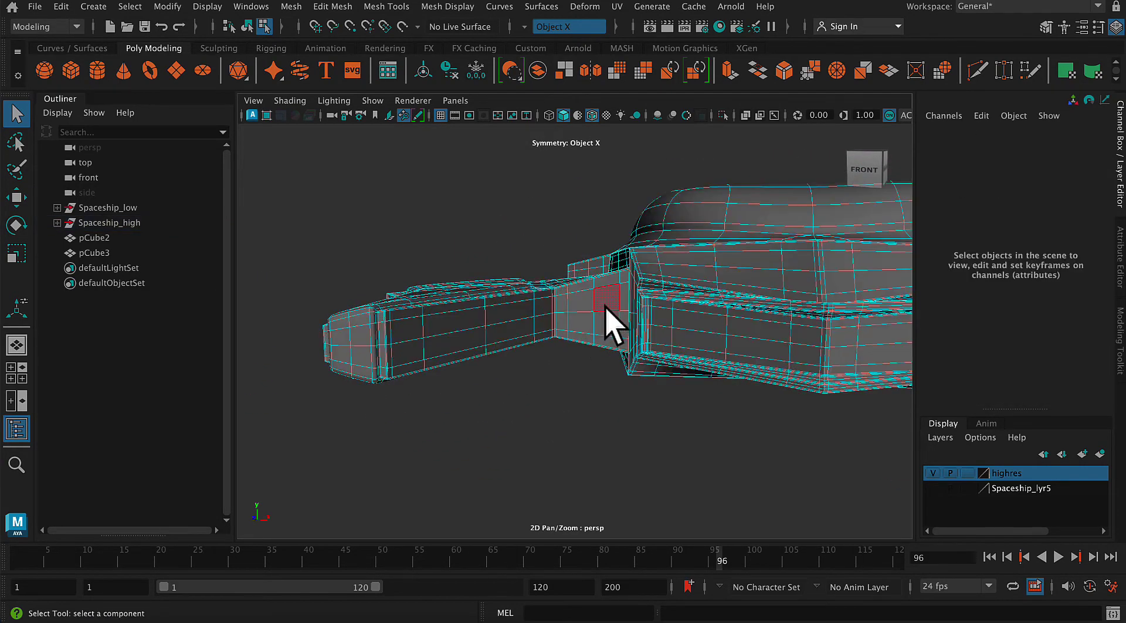
Select all the panel faces along the inner side of one long wing, from its tip to the hull.
left_click_drag(611, 327, 602, 405, "alt")
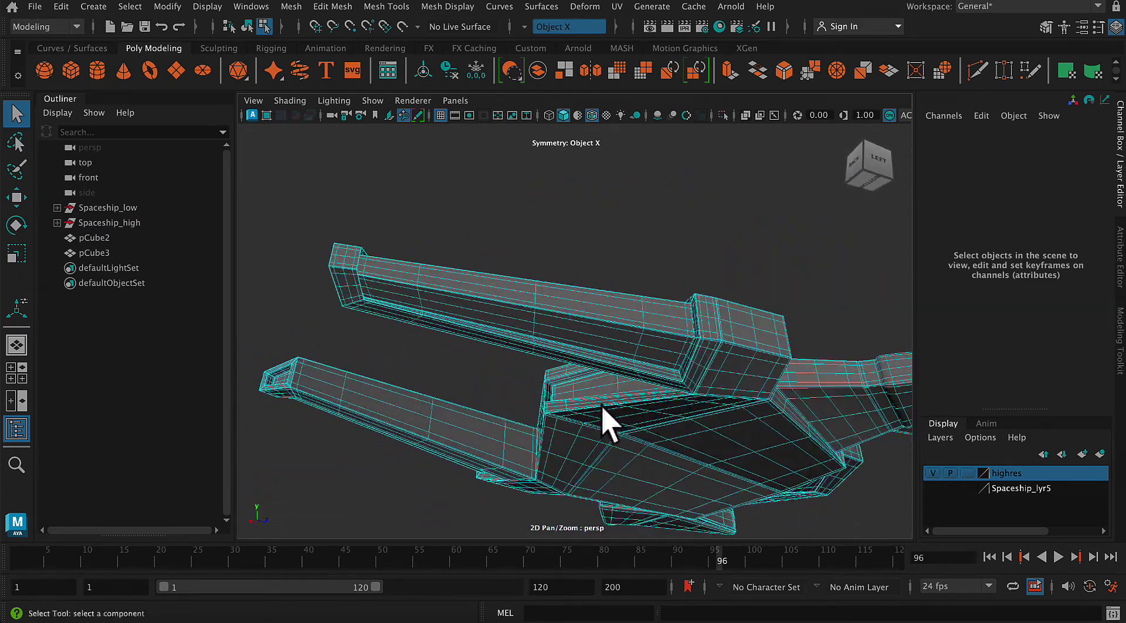
left_click(298, 366)
left_click(298, 379, "shift")
left_click(308, 373, "shift")
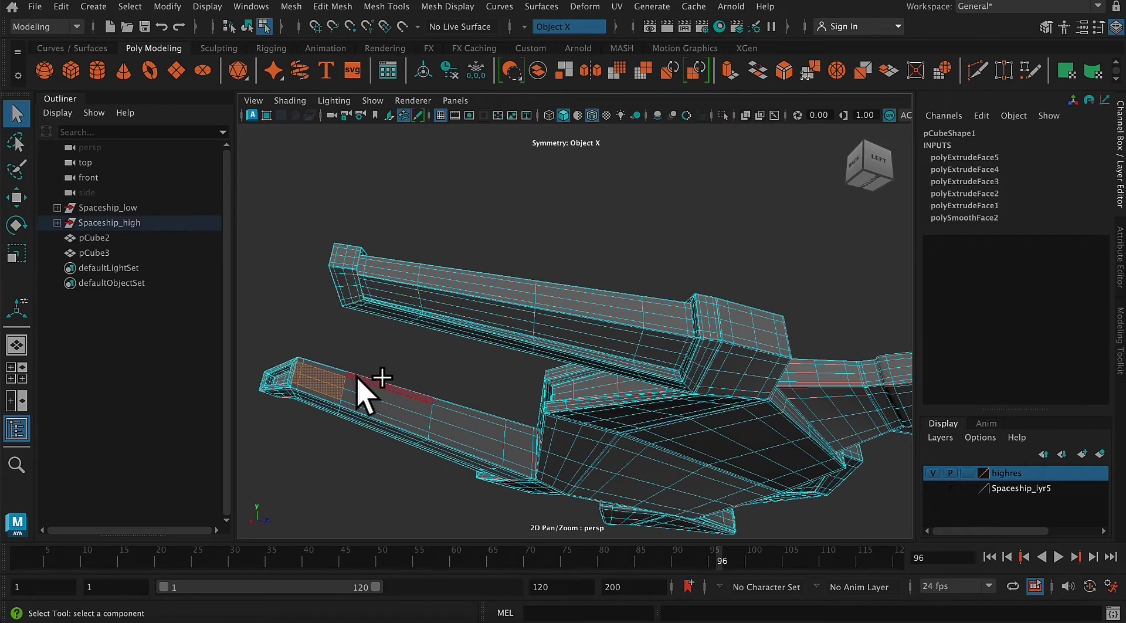
left_click(357, 377, "shift")
left_click(369, 392, "shift")
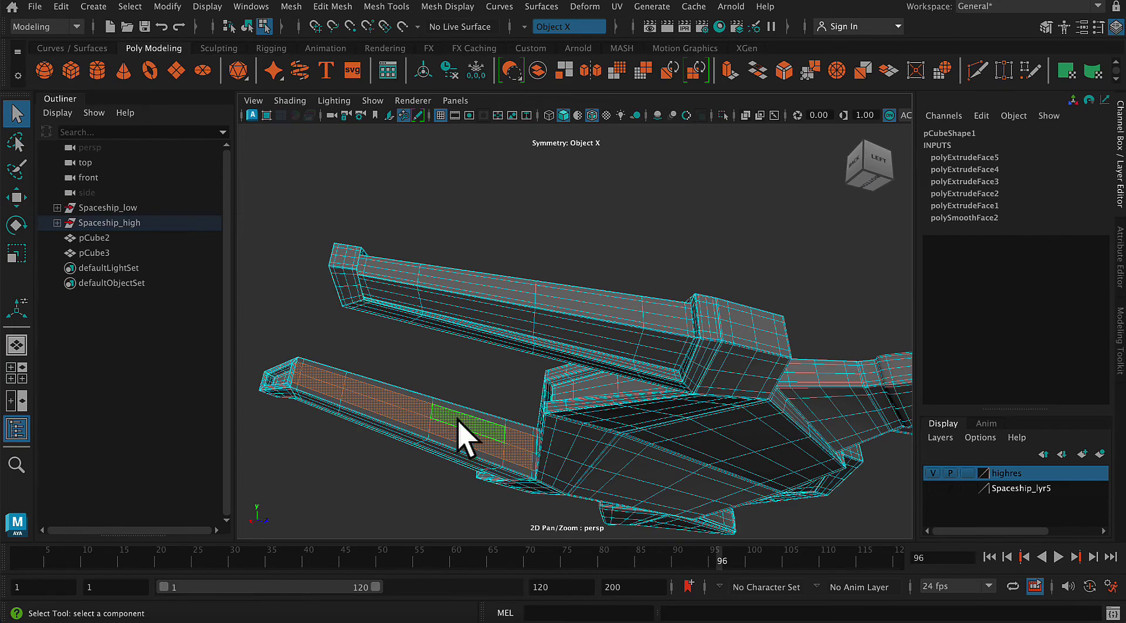
Add the matching panel faces along the inner side of the opposite long wing to the selection.
left_click_drag(465, 433, 560, 469, "alt")
right_click_drag(715, 383, 928, 516, "alt")
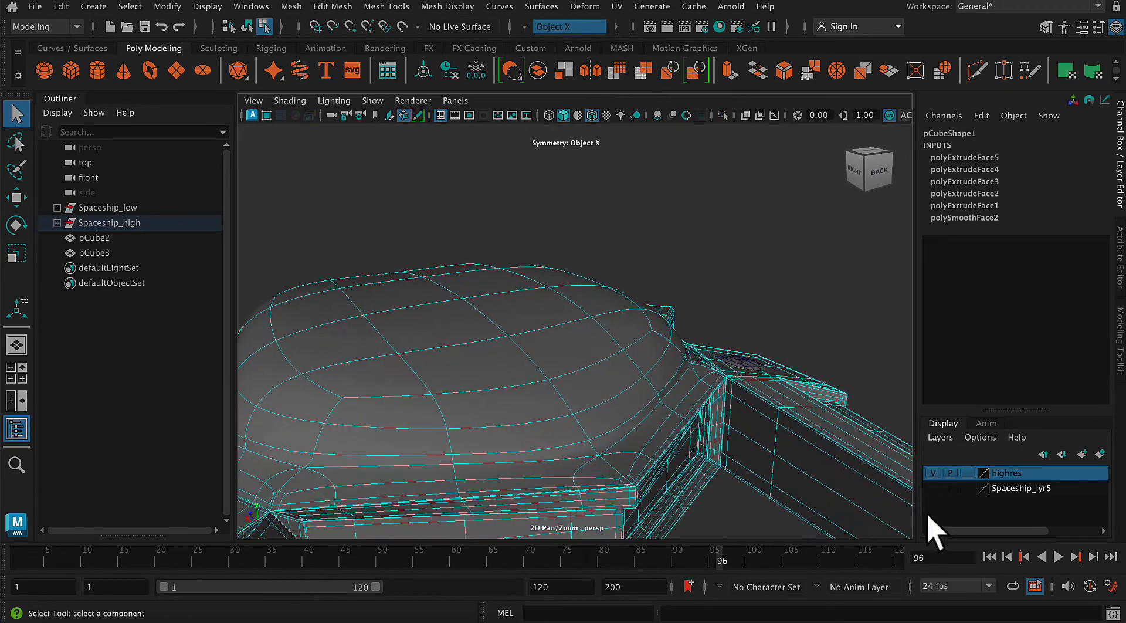
middle_click_drag(797, 400, 625, 189, "alt")
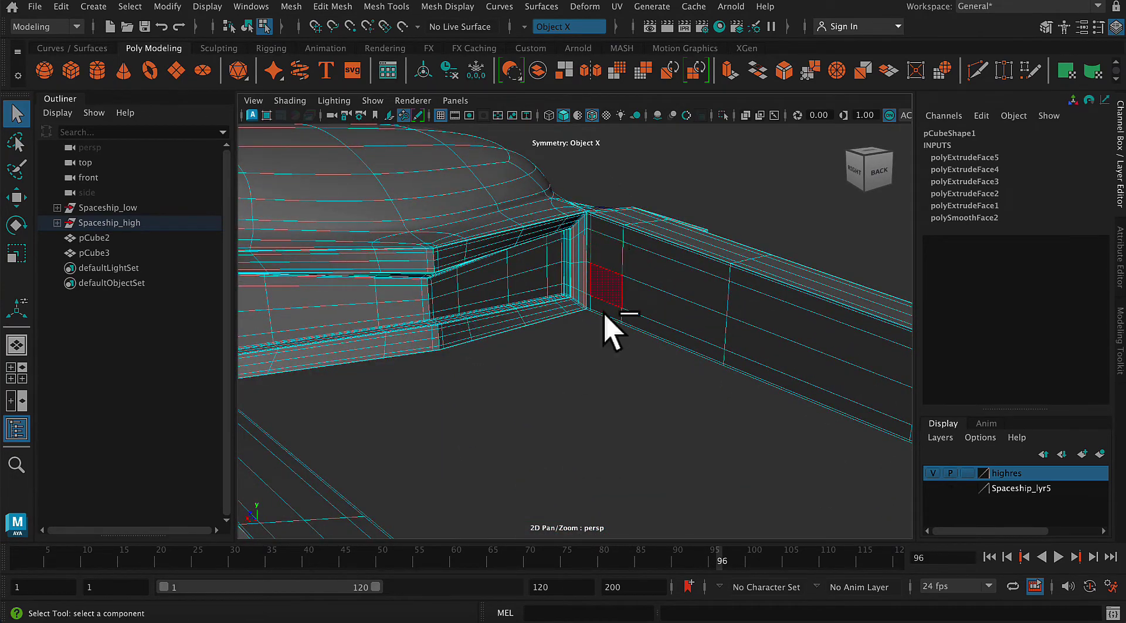
left_click(607, 252, "shift")
left_click(605, 275, "shift")
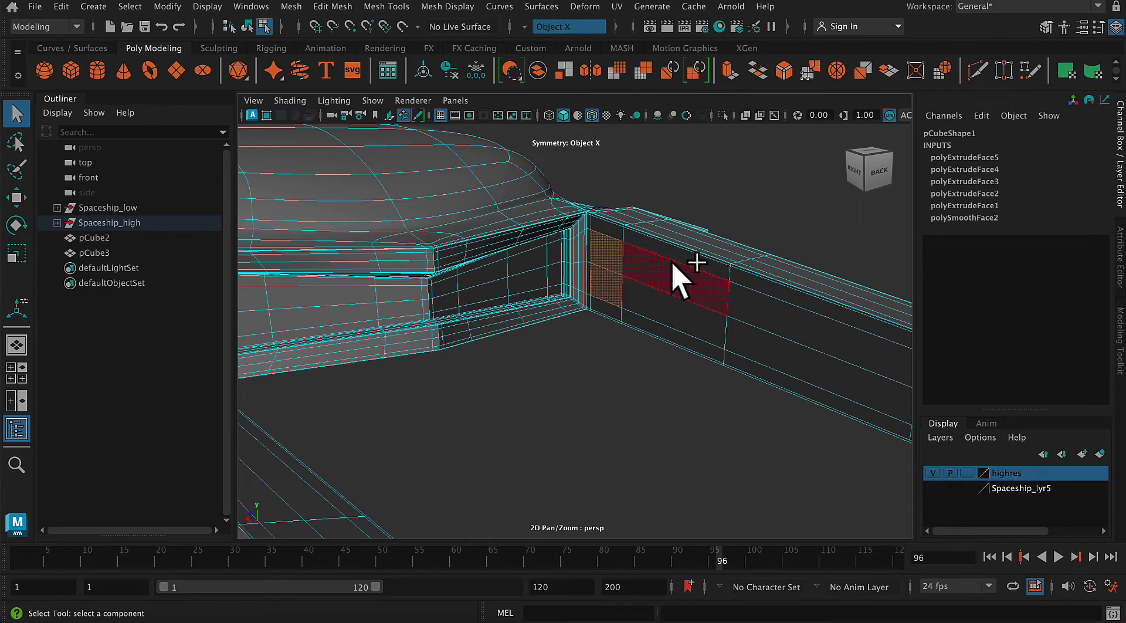
left_click(670, 268, "shift")
left_click(658, 302, "shift")
left_click(768, 319, "shift")
left_click(796, 355, "shift")
right_click_drag(794, 405, 709, 287, "alt")
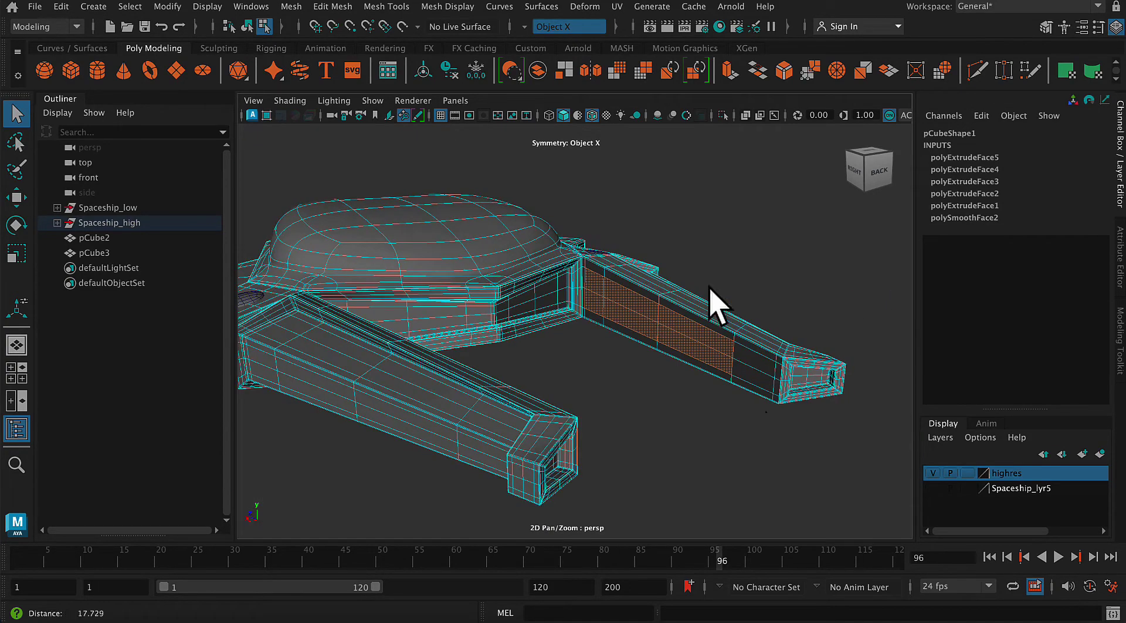
left_click_drag(767, 411, 770, 402, "alt")
left_click(768, 333, "shift")
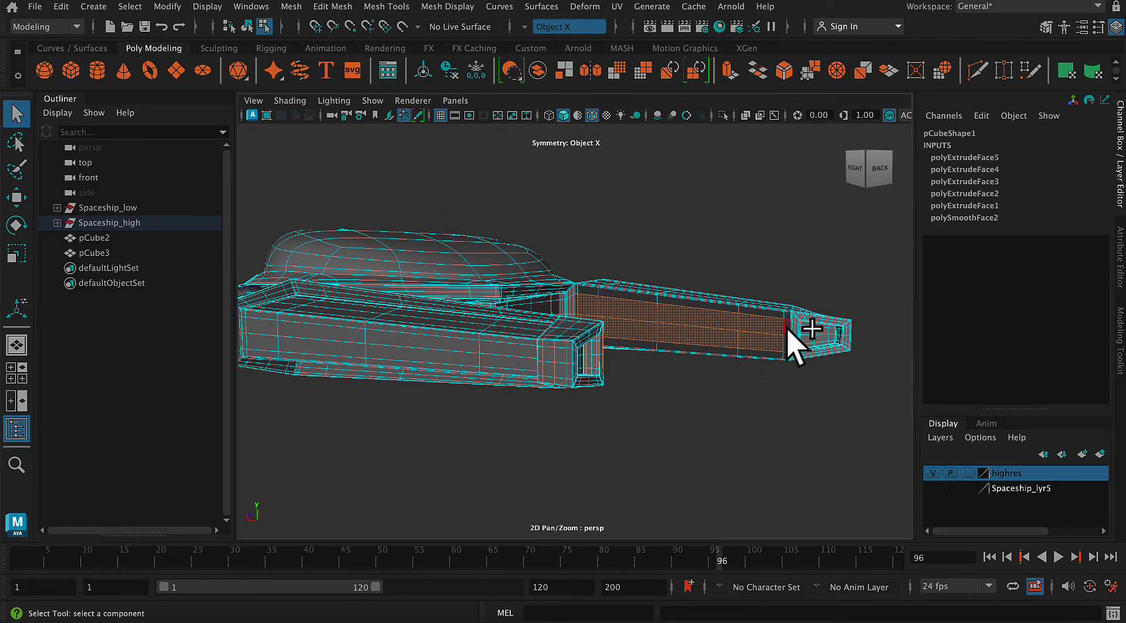
Extrude the inner side faces of both long wings with a Local Translate Z of -0.05 and keep them selected.
left_click_drag(788, 340, 686, 394, "alt")
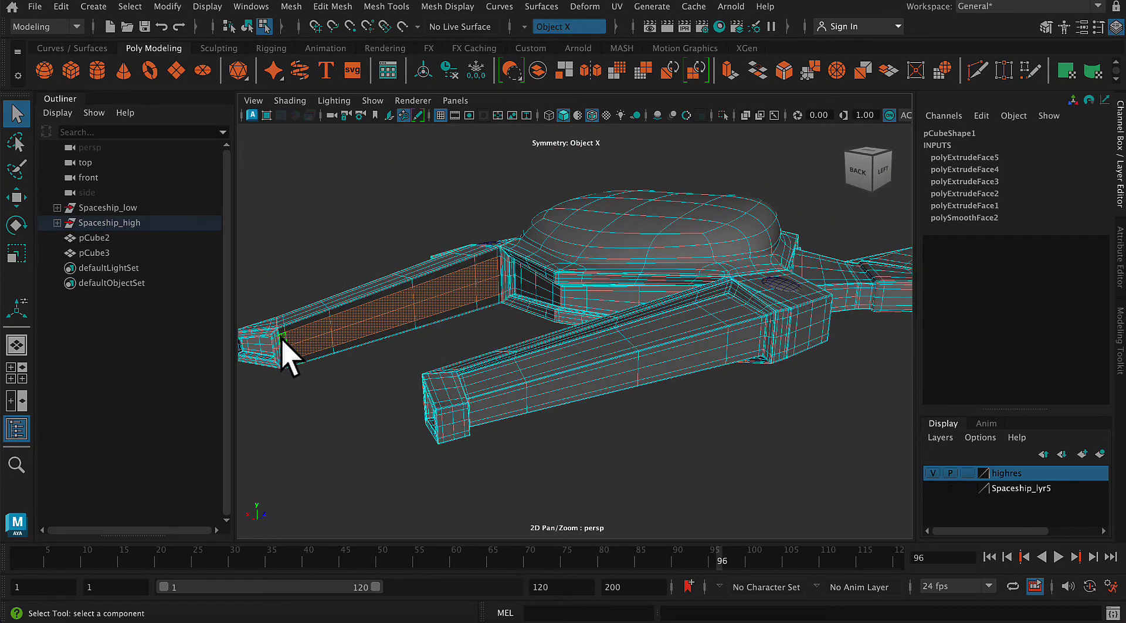
left_click_drag(357, 410, 838, 358, "alt")
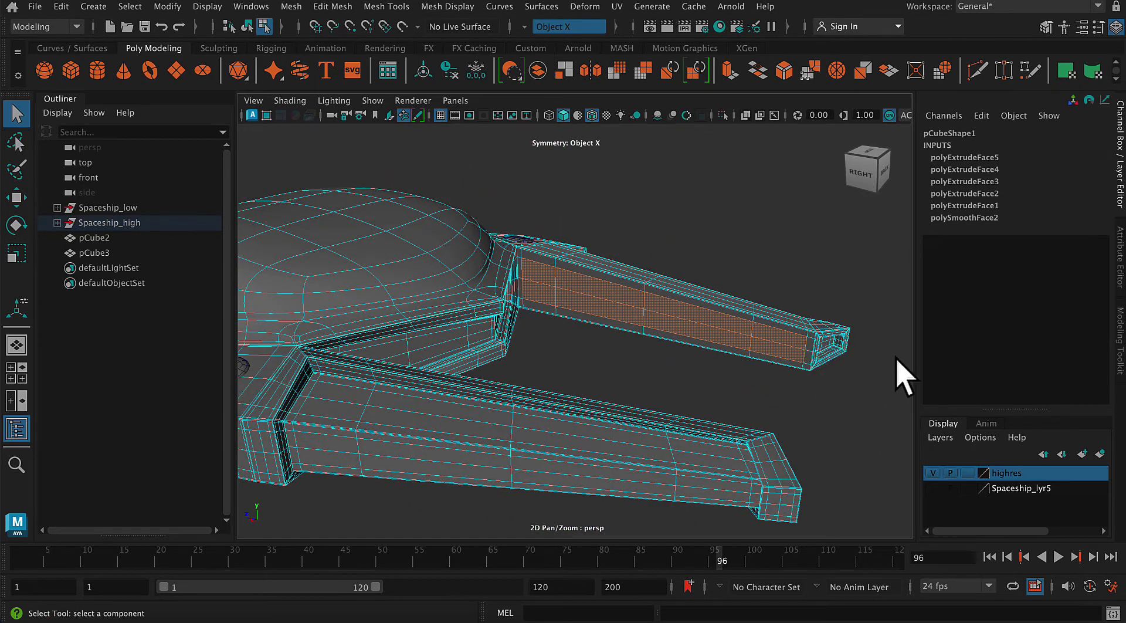
left_click(333, 6)
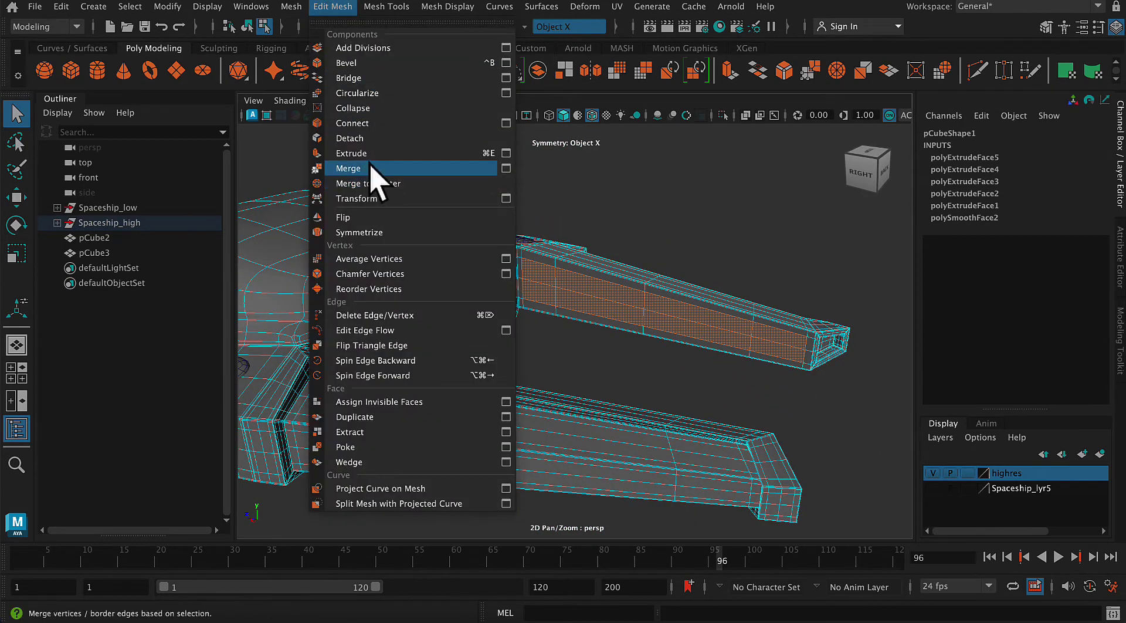
left_click(352, 153)
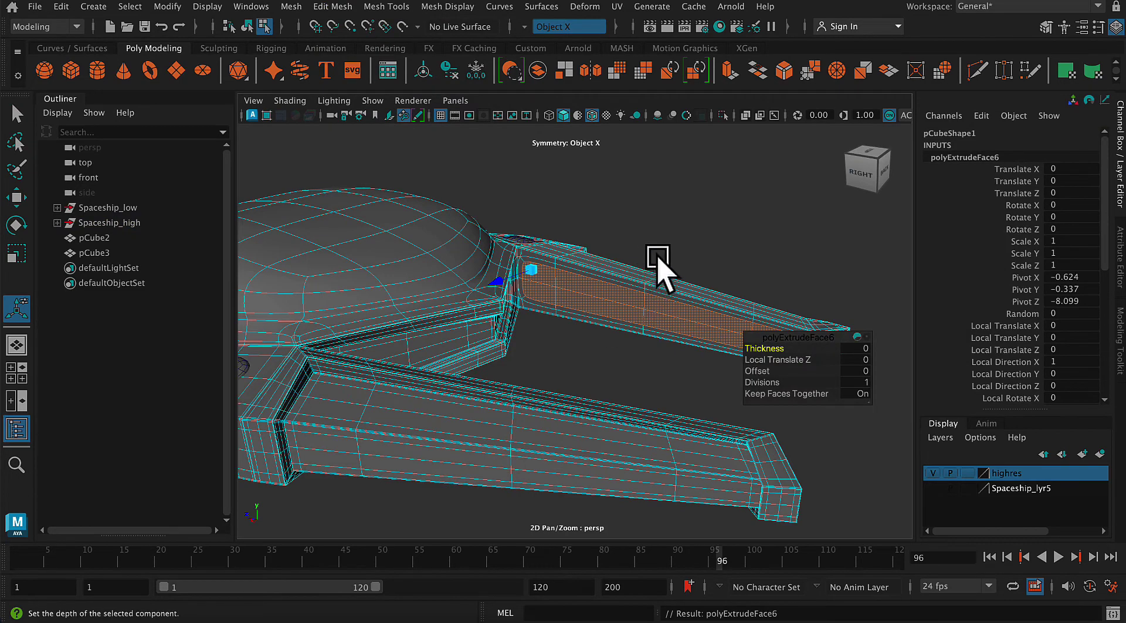
right_click_drag(658, 258, 747, 432, "alt")
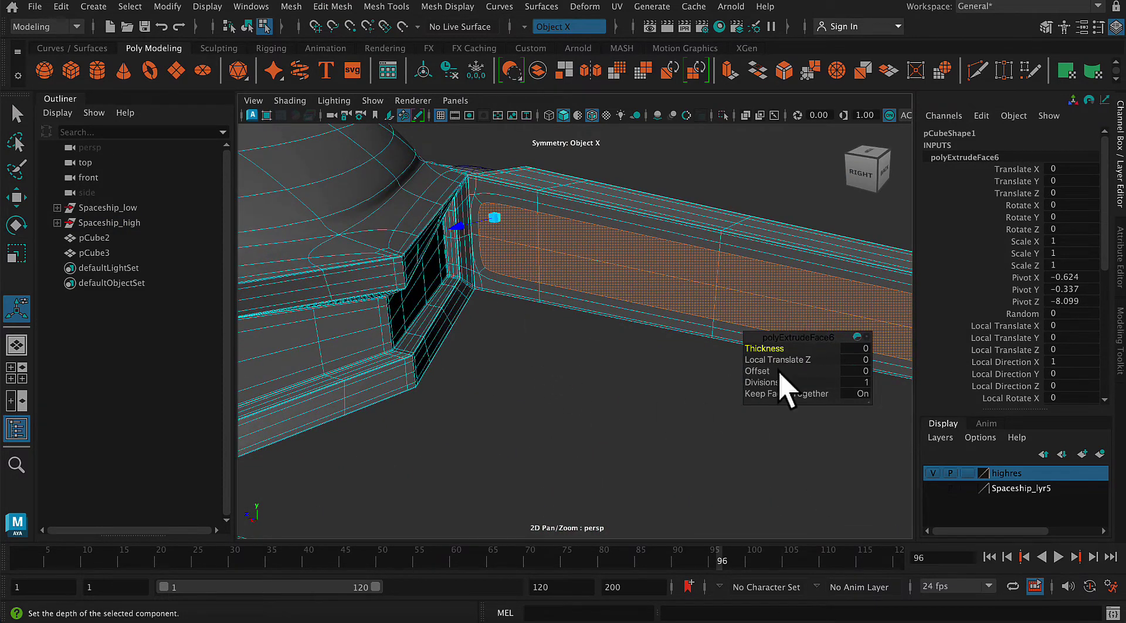
key("Tab")
type("-0.")
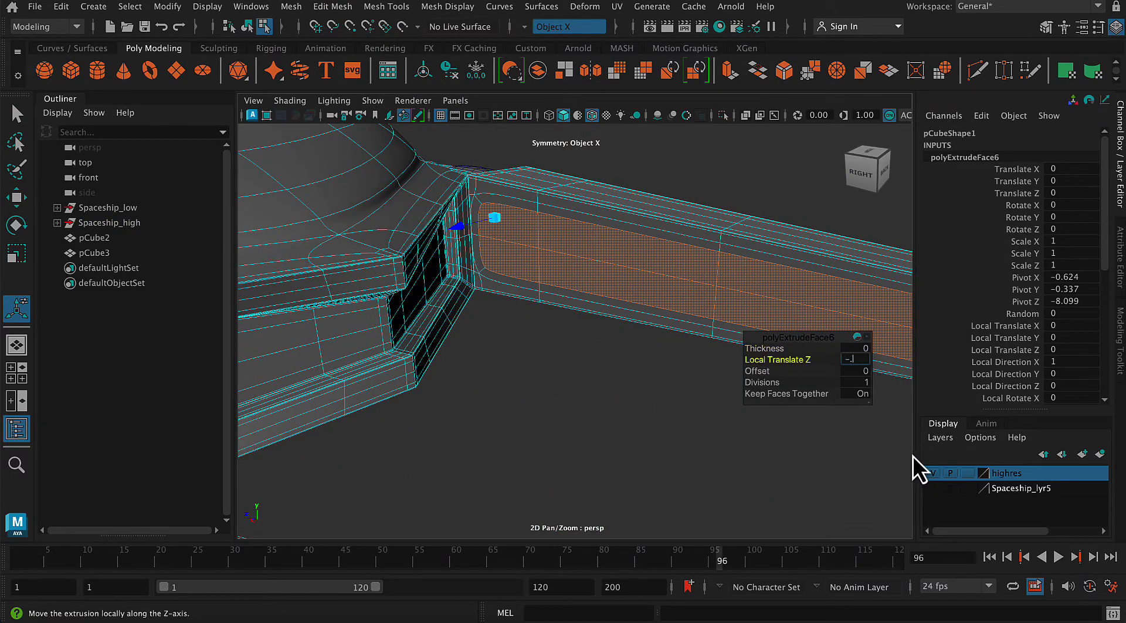
type("05")
key("Return")
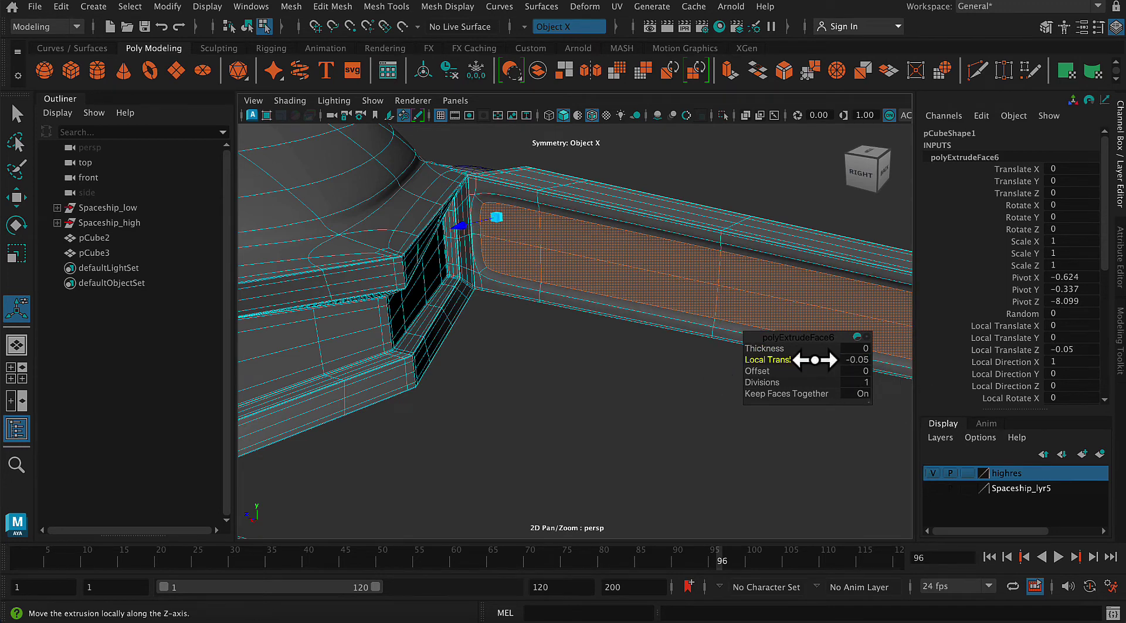
Extrude the same long-wing inner faces again, with a Local Translate Z of -0.1.
left_click(333, 6)
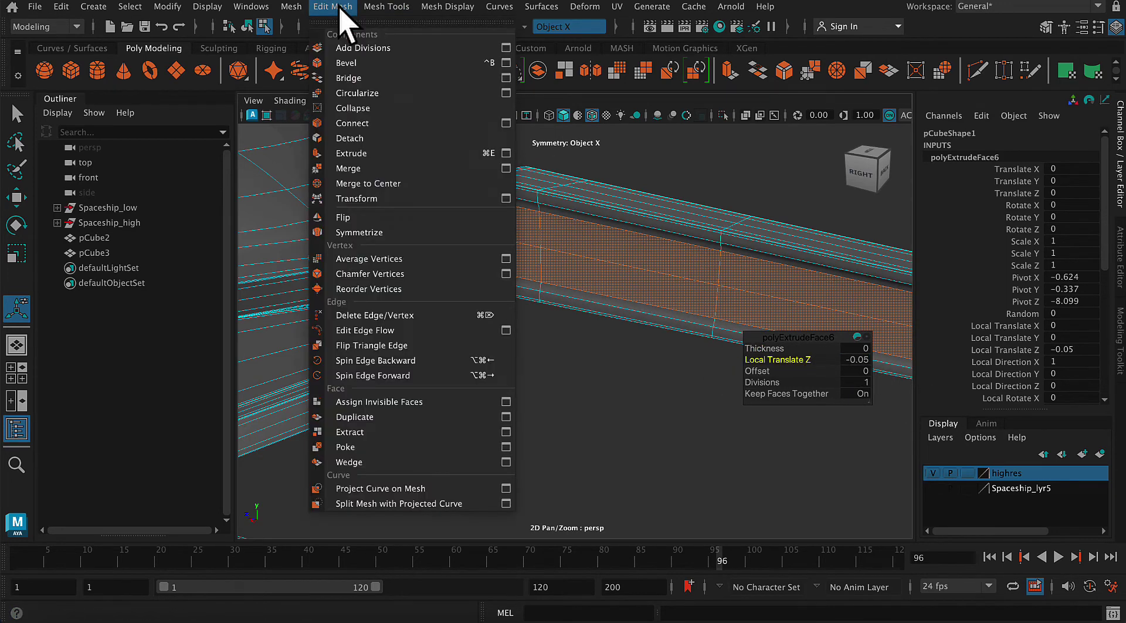
left_click(350, 154)
type("-")
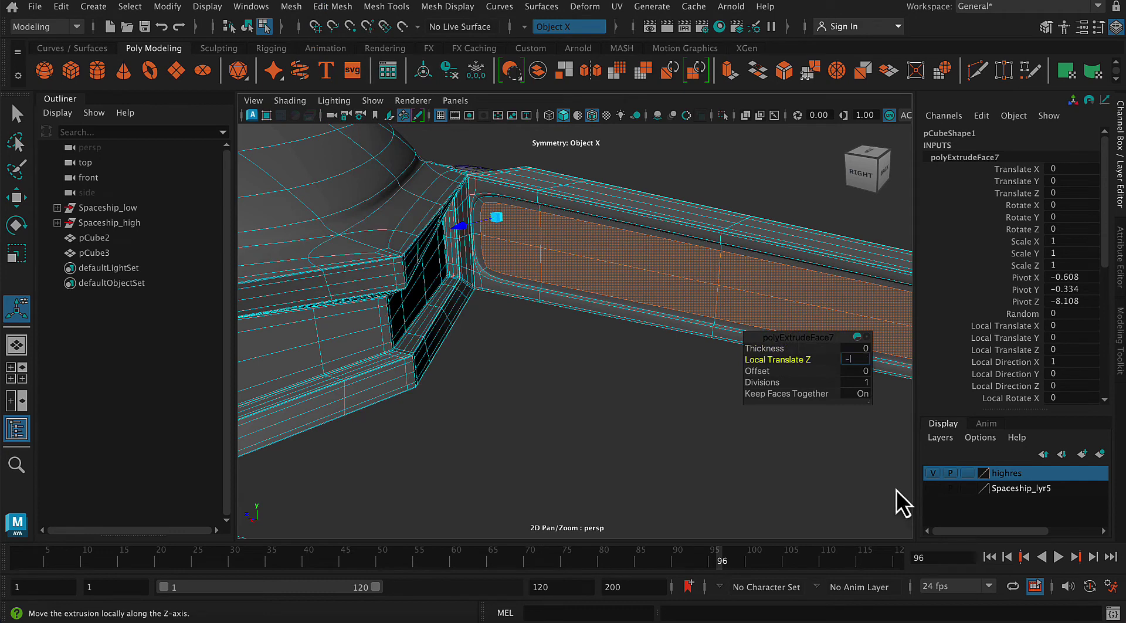
type("0.05")
key("Return")
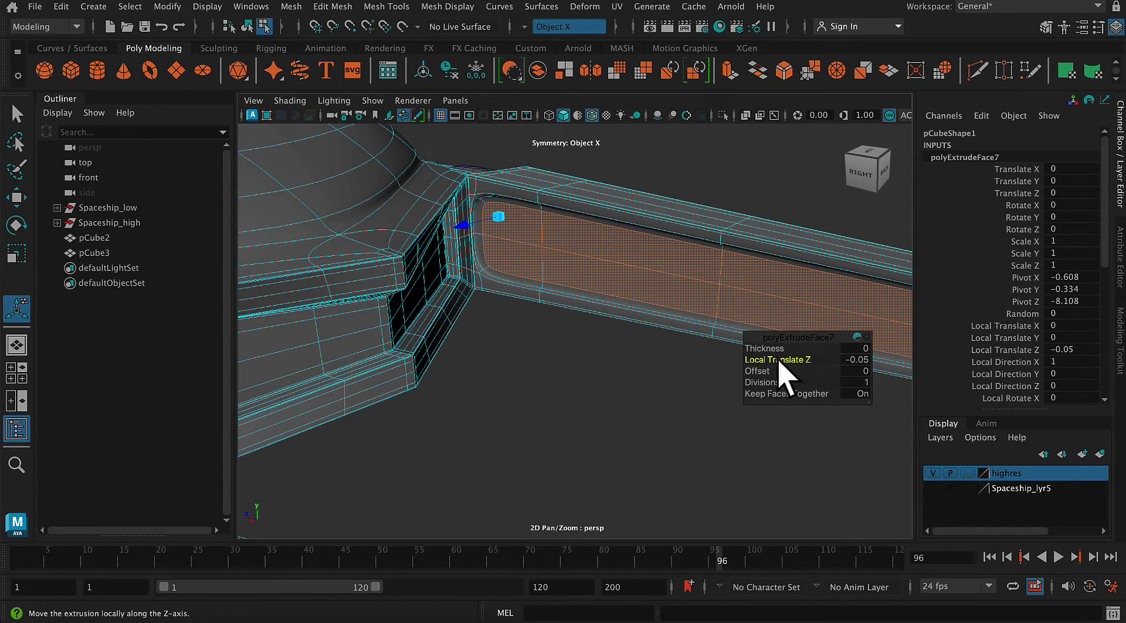
left_click(857, 359)
type("-.1")
key("Return")
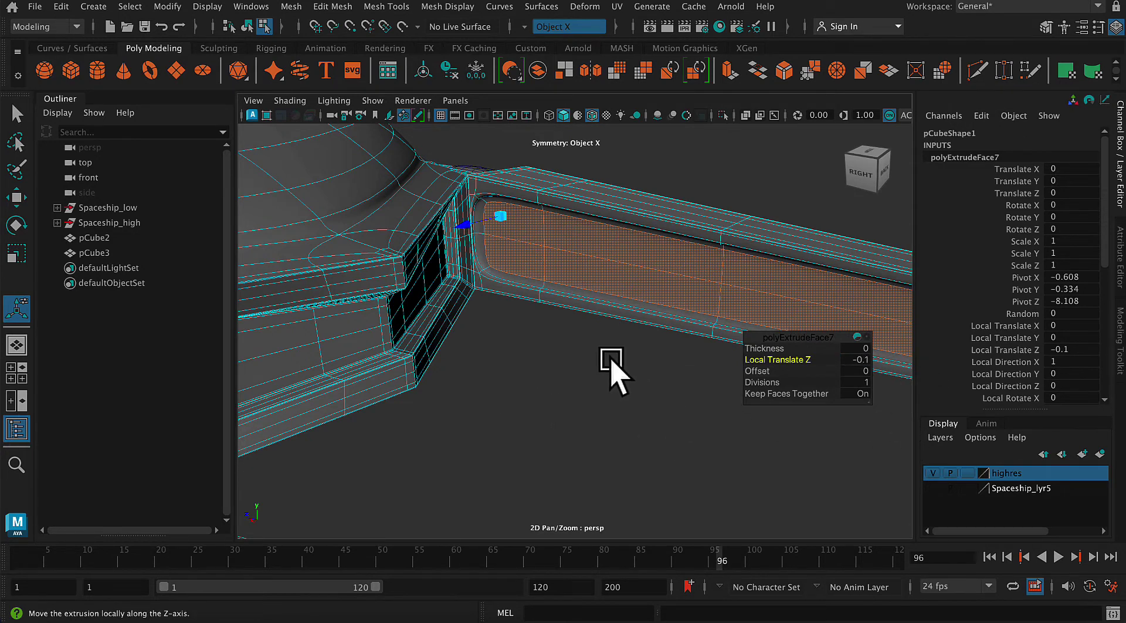
scroll(612, 367, "down", 5)
left_click_drag(576, 427, 549, 362, "alt")
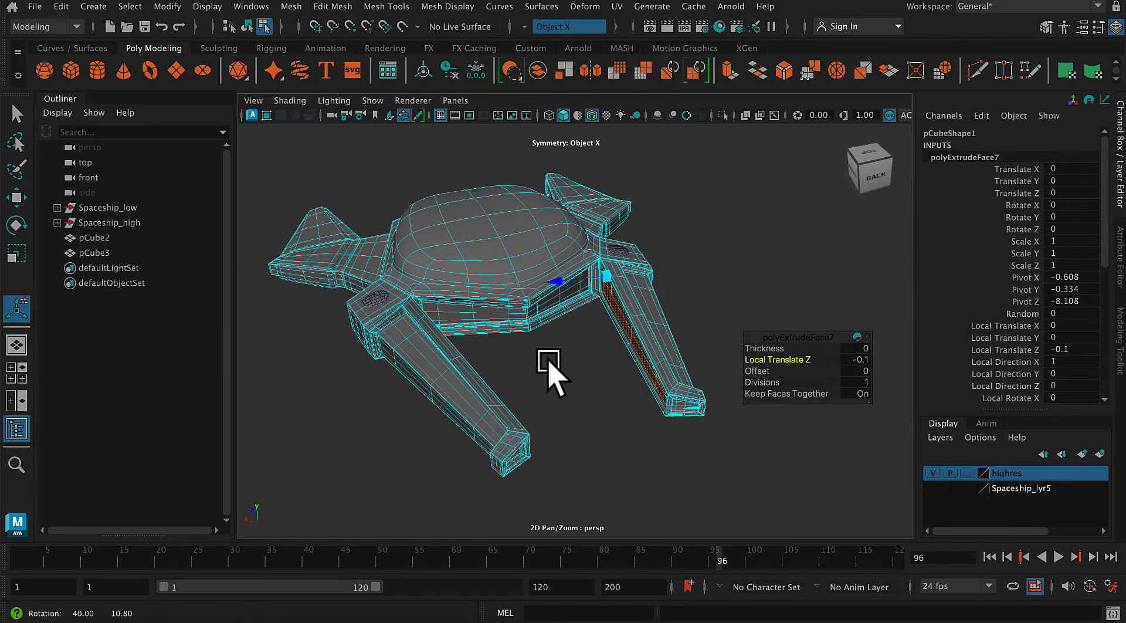
Finish the extrusion, deselect all the faces and return the ship to object selection mode.
left_click(15, 113)
left_click(581, 382)
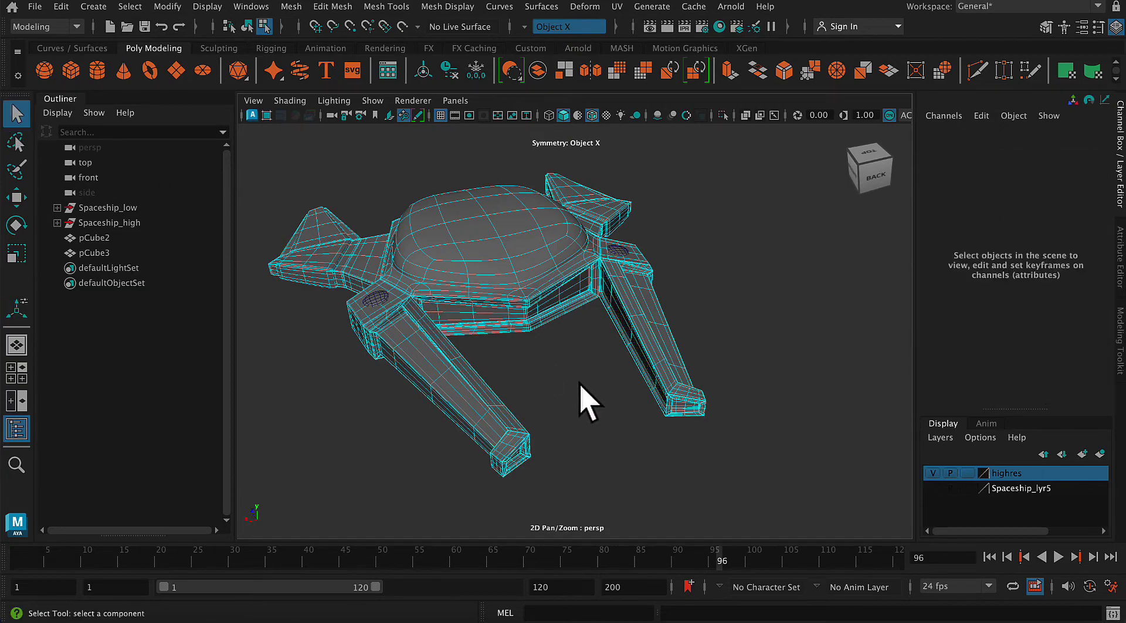
right_click_drag(581, 382, 646, 394, "alt")
mouse_move(646, 394)
left_mouse_down("alt")
mouse_move(597, 399)
mouse_move(547, 382)
mouse_move(638, 402)
left_mouse_up("alt")
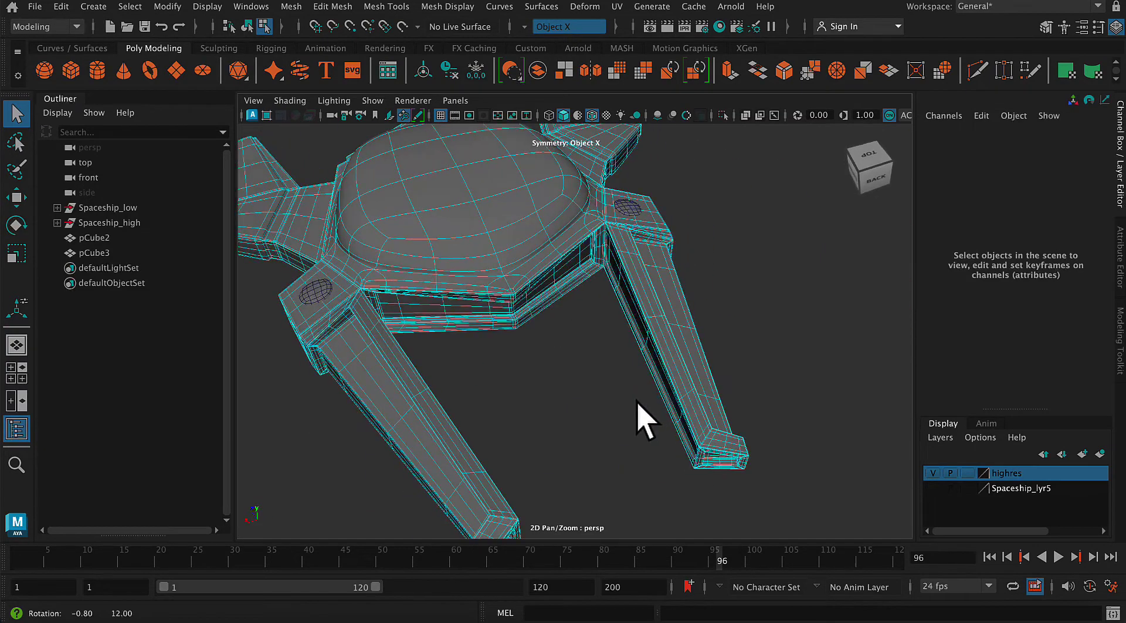
right_click_drag(638, 401, 551, 255, "alt")
middle_click_drag(659, 353, 677, 406, "alt")
left_click(202, 7)
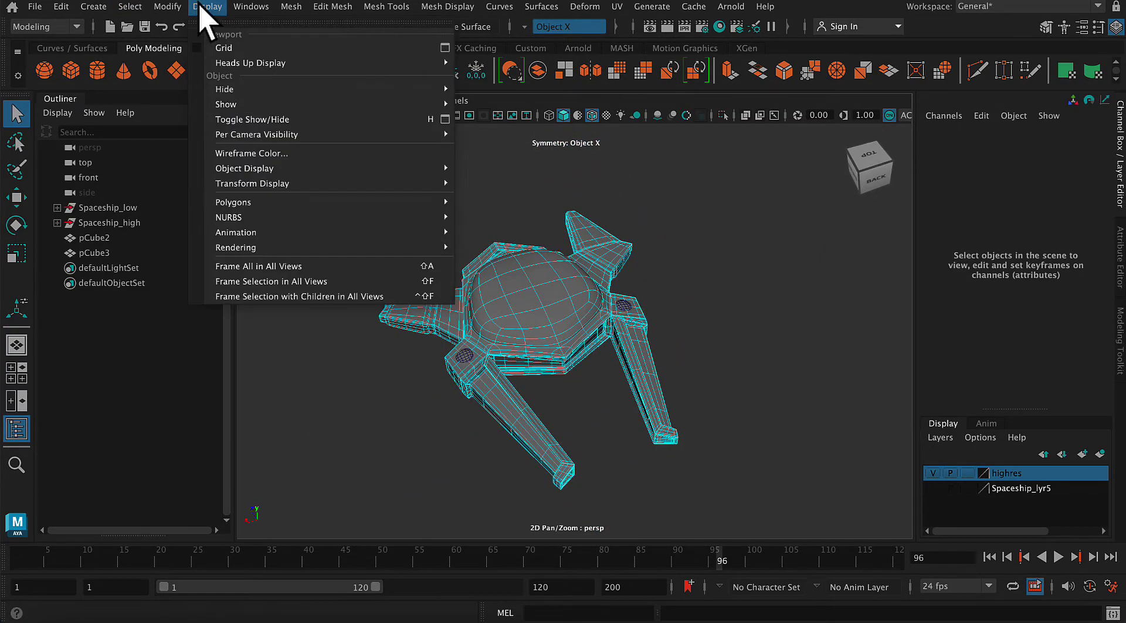
mouse_move(138, 12)
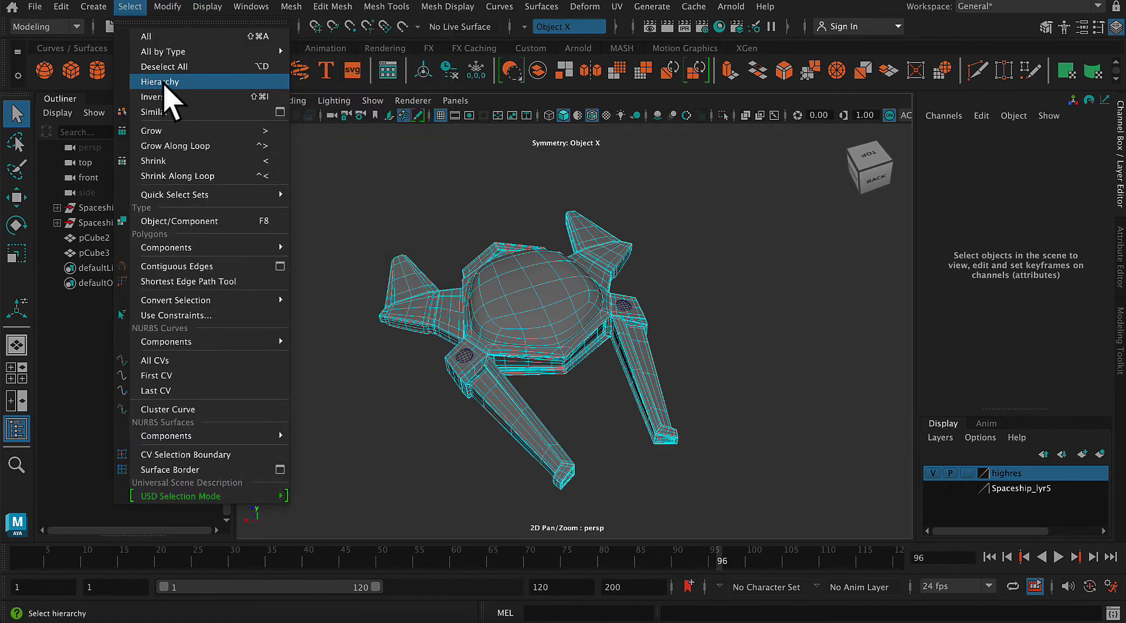
left_click(167, 67)
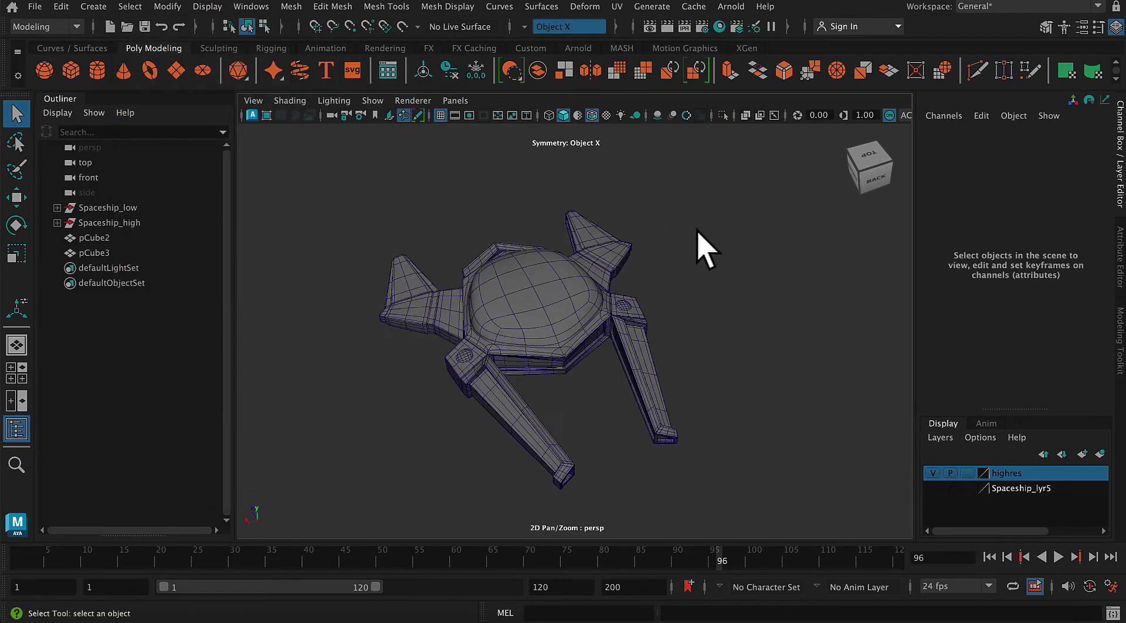
Turn off the wireframe overlay on the shaded model and examine the ship's surface detail from above.
left_click_drag(698, 232, 730, 294, "alt")
left_click(289, 100)
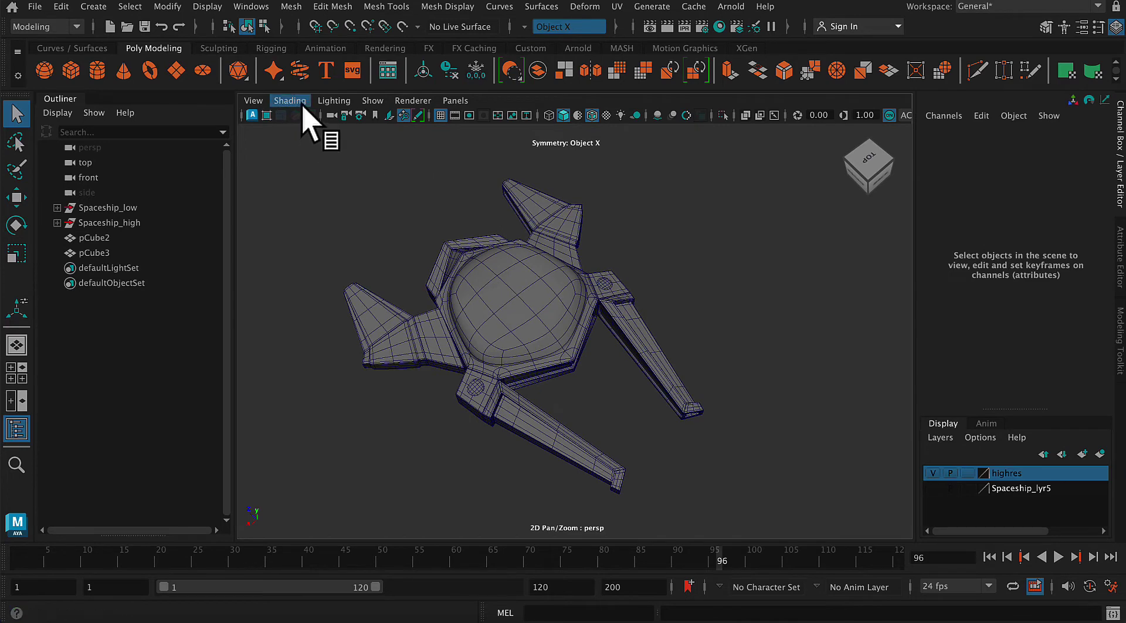
left_click(331, 236)
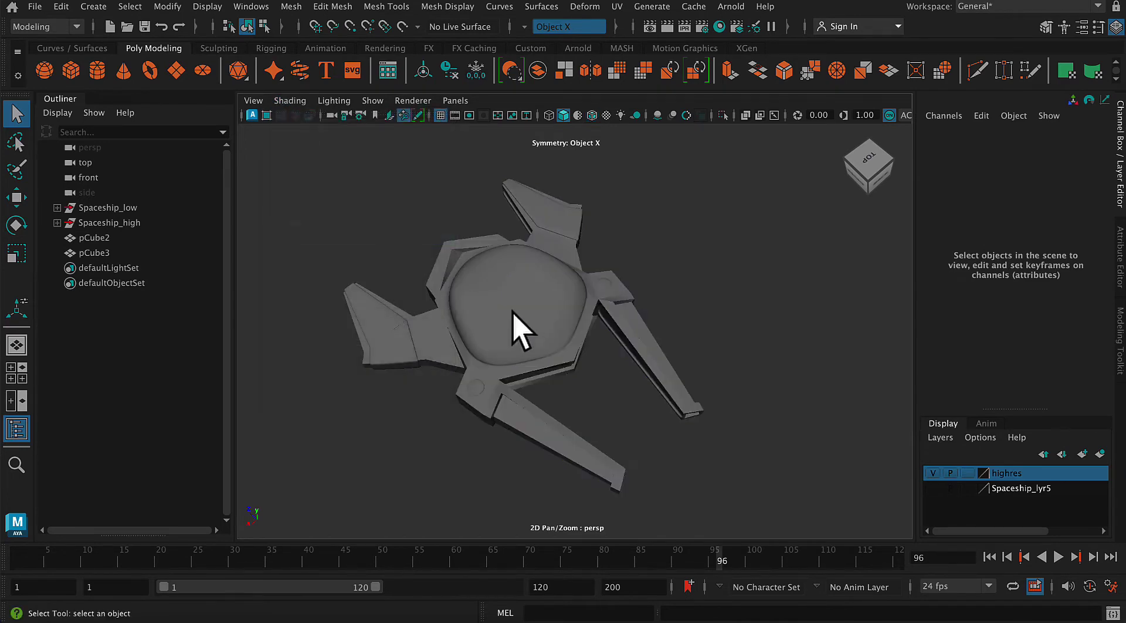
right_click_drag(824, 428, 822, 393, "alt")
middle_click_drag(820, 378, 783, 350, "alt")
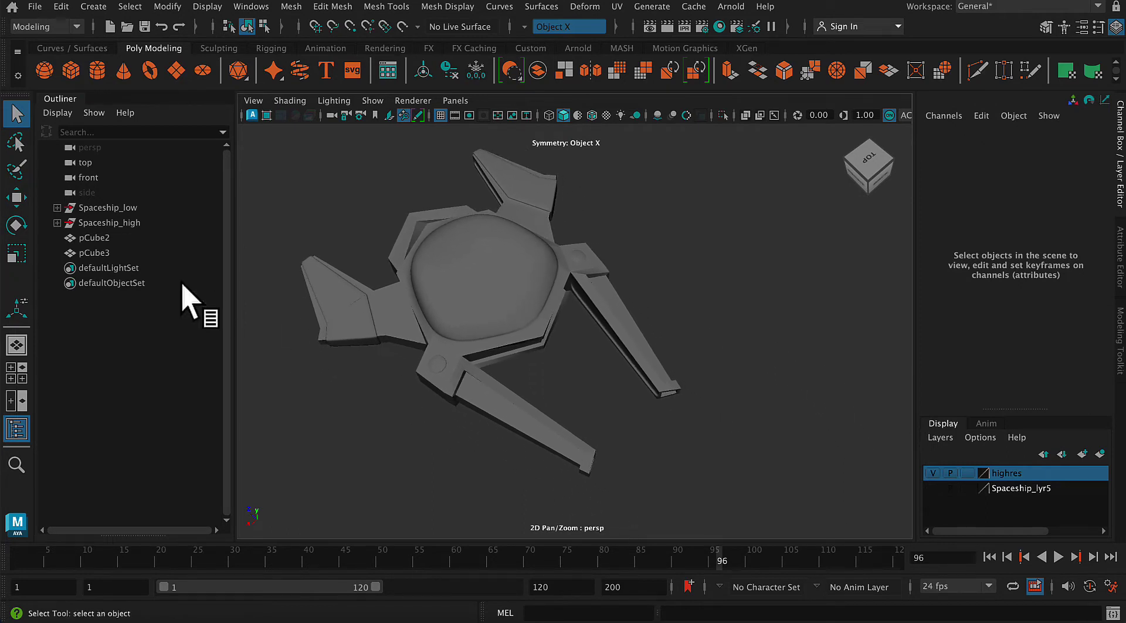
Add the two small domes, pCube2 and pCube3, to the highres display layer.
left_click(932, 473)
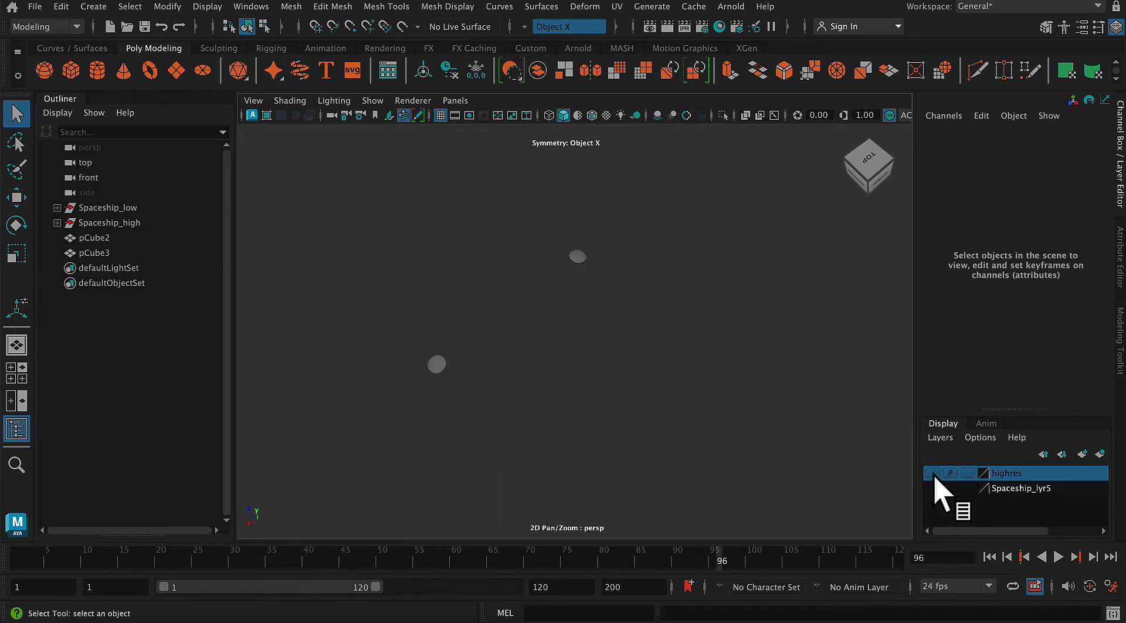
left_click(932, 473)
left_click(577, 257)
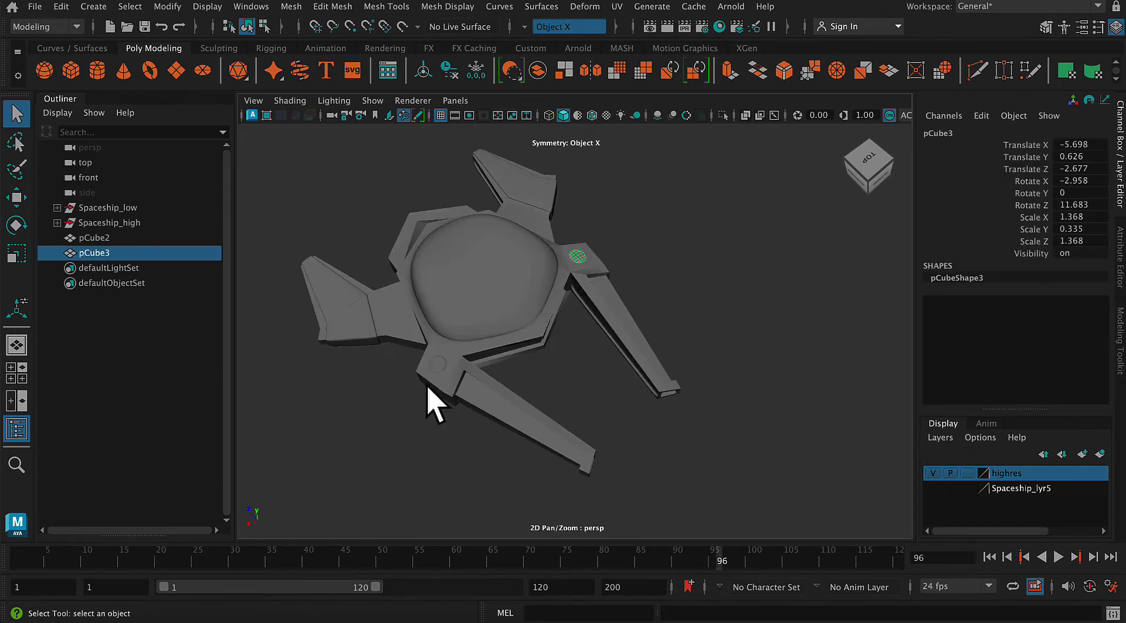
left_click(440, 364, "shift")
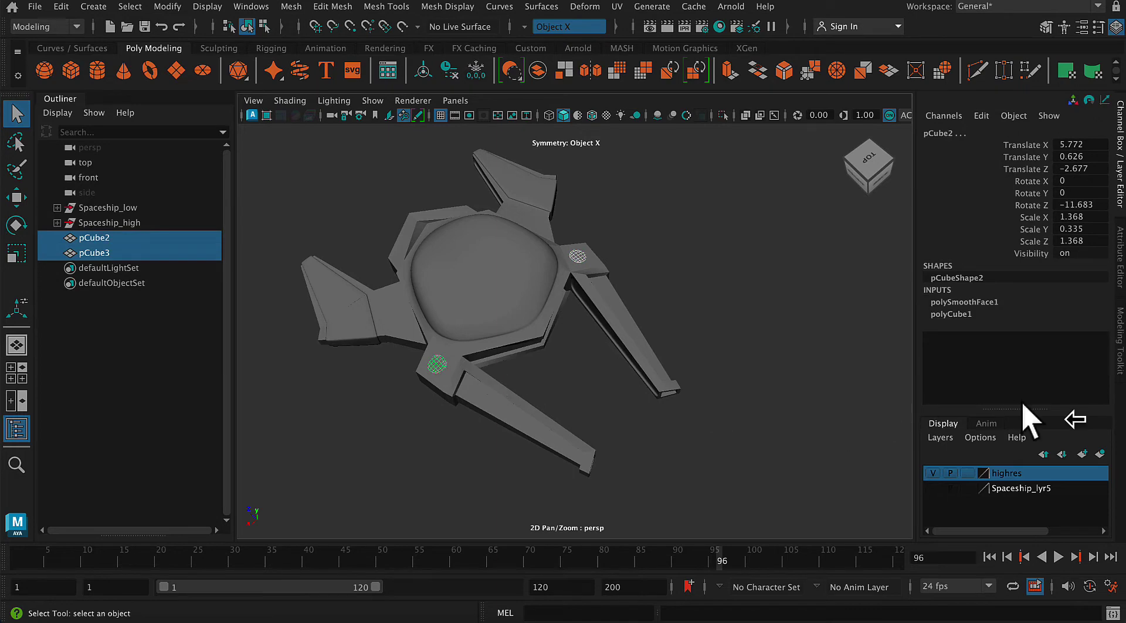
right_click(1044, 475)
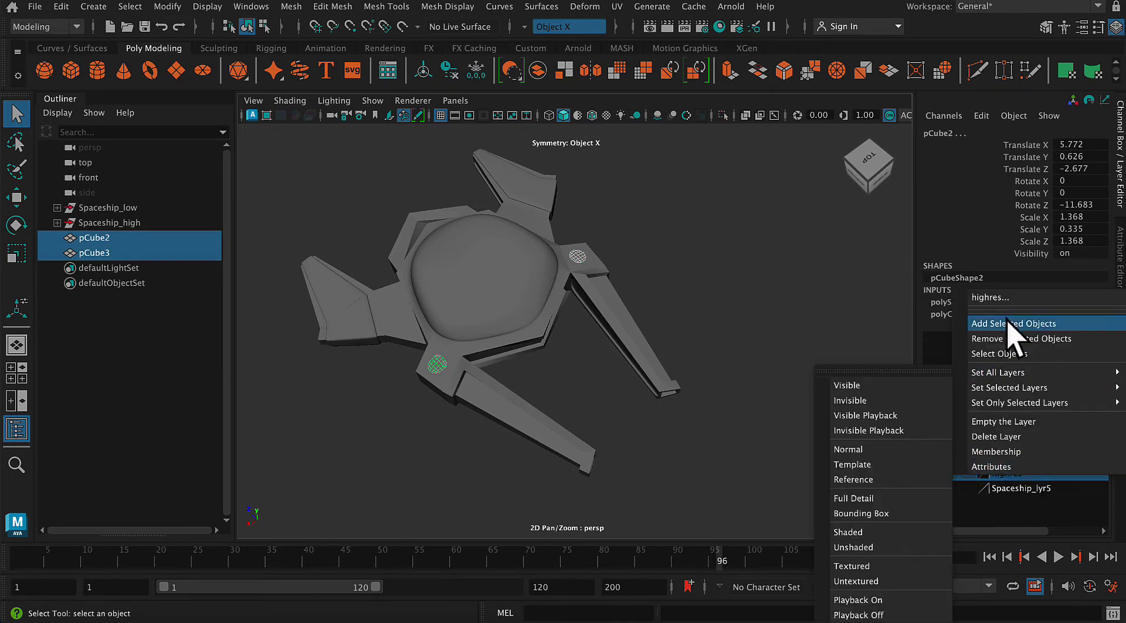
left_click(979, 323)
Compare the low- and high-resolution ships by switching the visibility of the Spaceship_lyr5 and highres layers, ending with only highres shown.
left_click(933, 473)
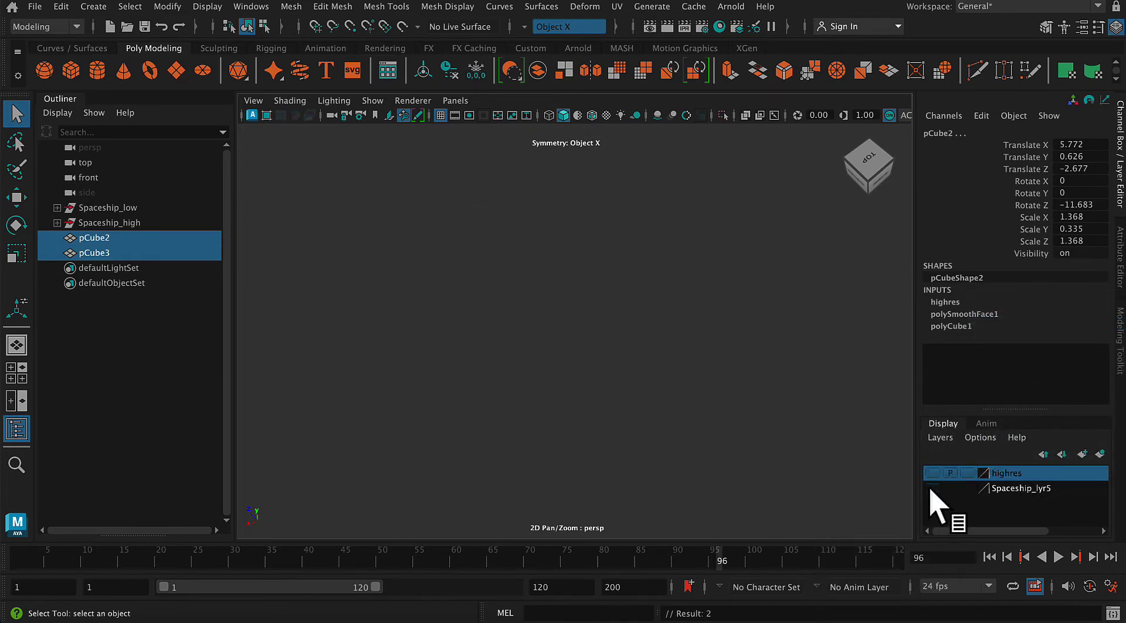
left_click(934, 488)
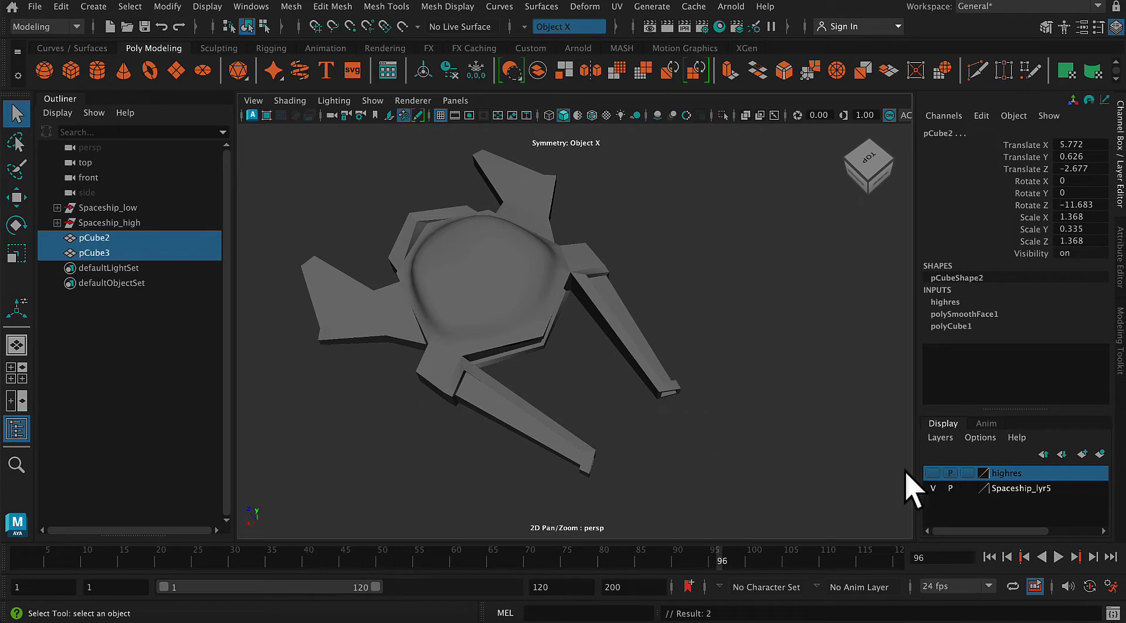
right_click_drag(838, 467, 852, 506, "alt")
middle_click_drag(786, 384, 875, 417, "alt")
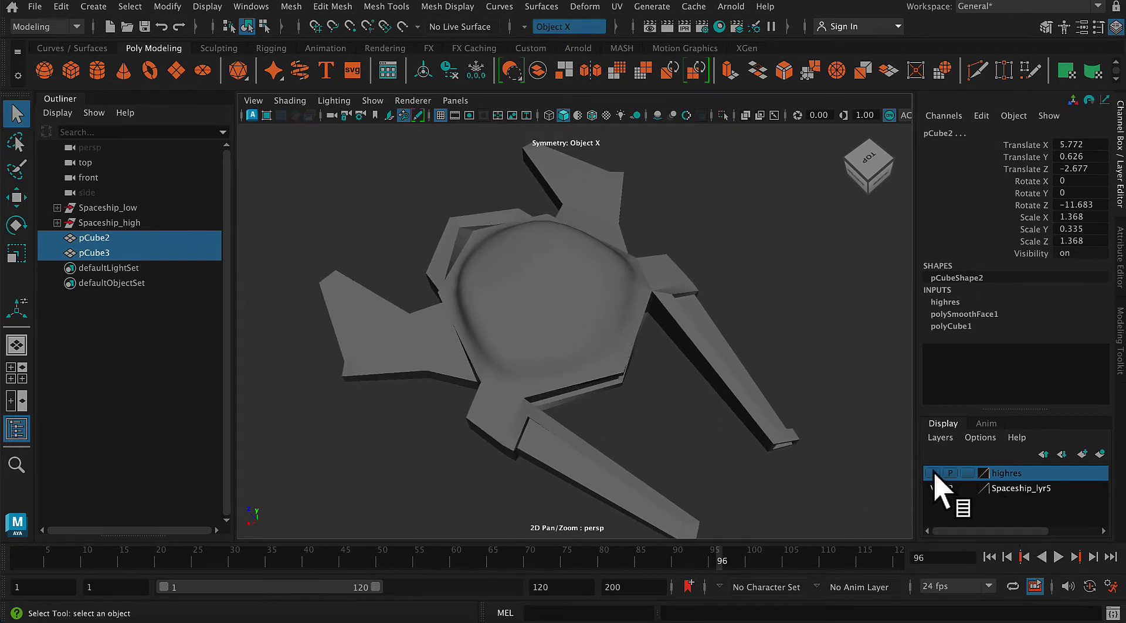
left_click(934, 490)
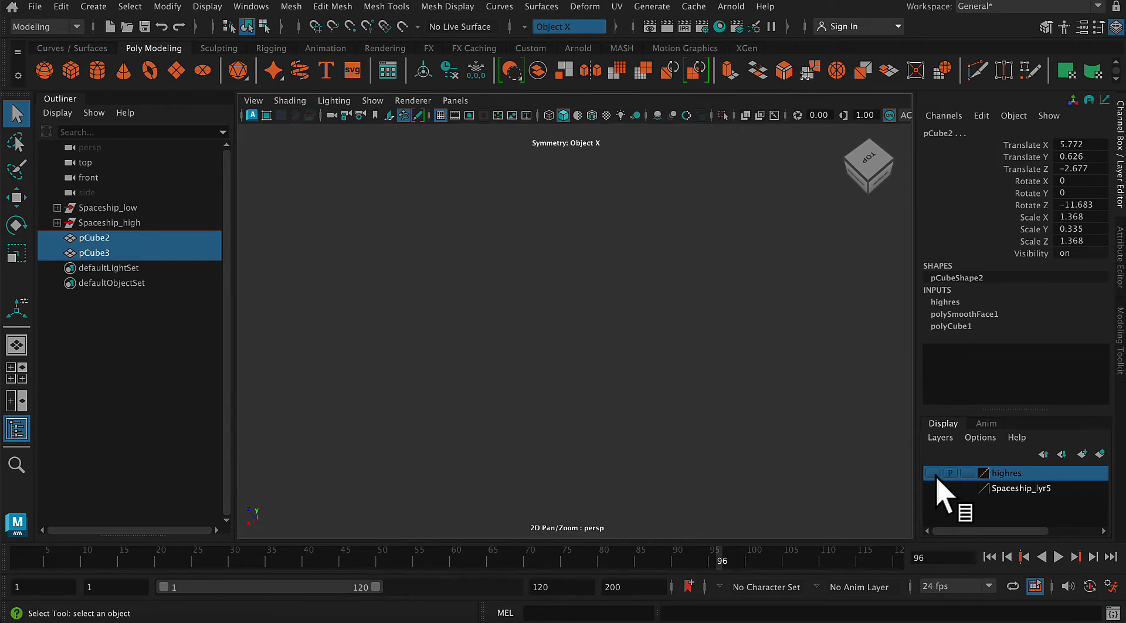
left_click(933, 472)
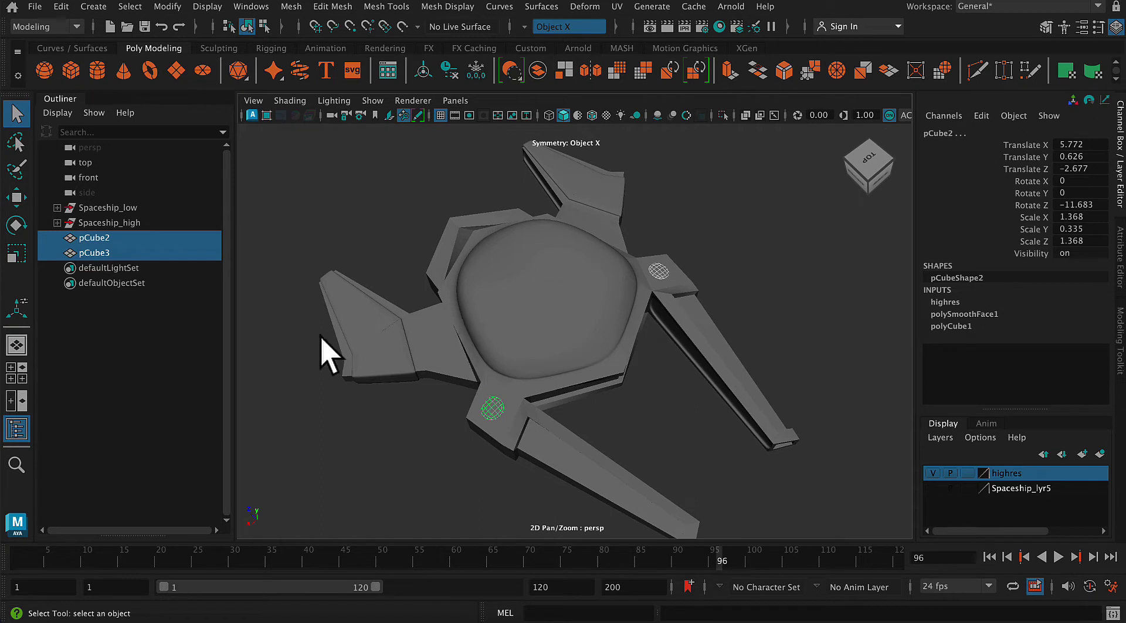
scroll(805, 492, "down", 3)
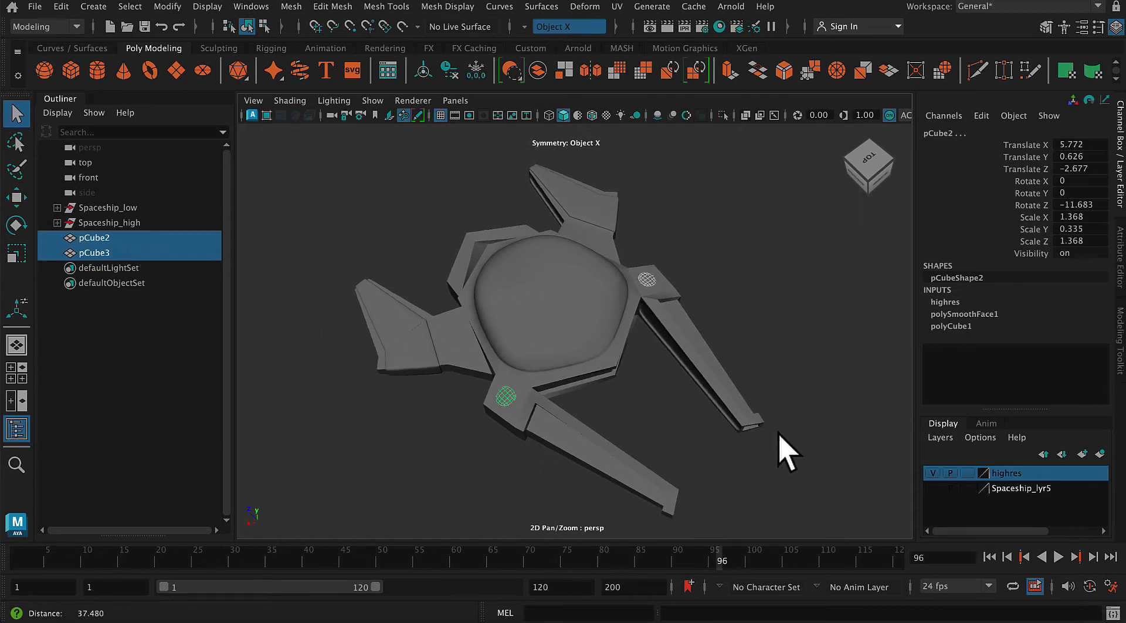
Turn symmetry off and parent both small domes, pCube2 and pCube3, under the Spaceship_high group.
left_click(524, 27)
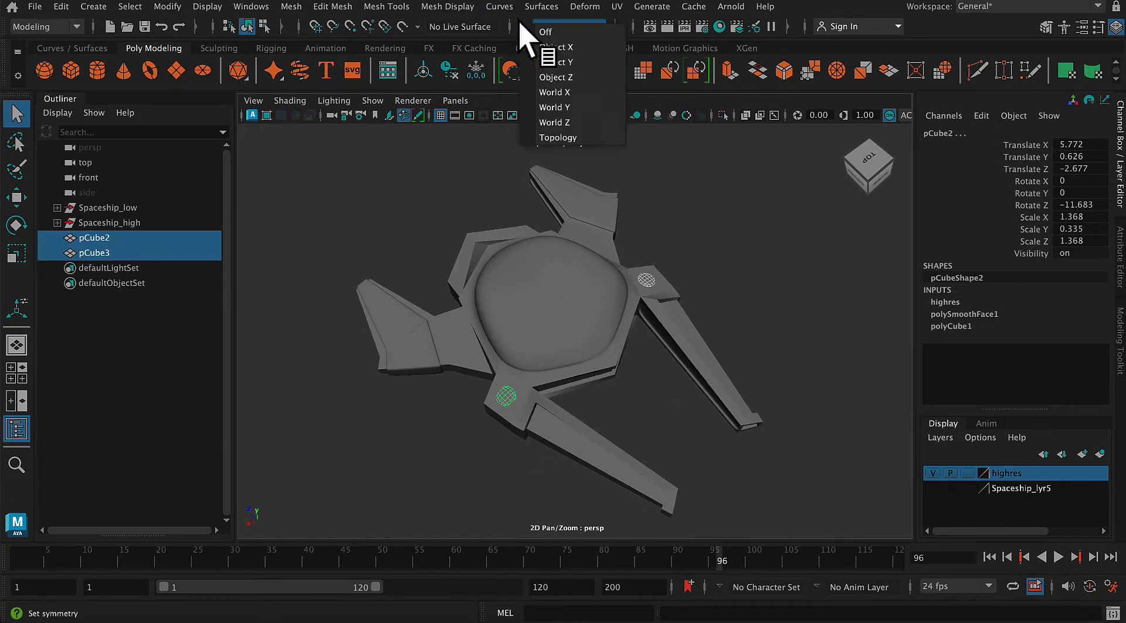
left_click(535, 33)
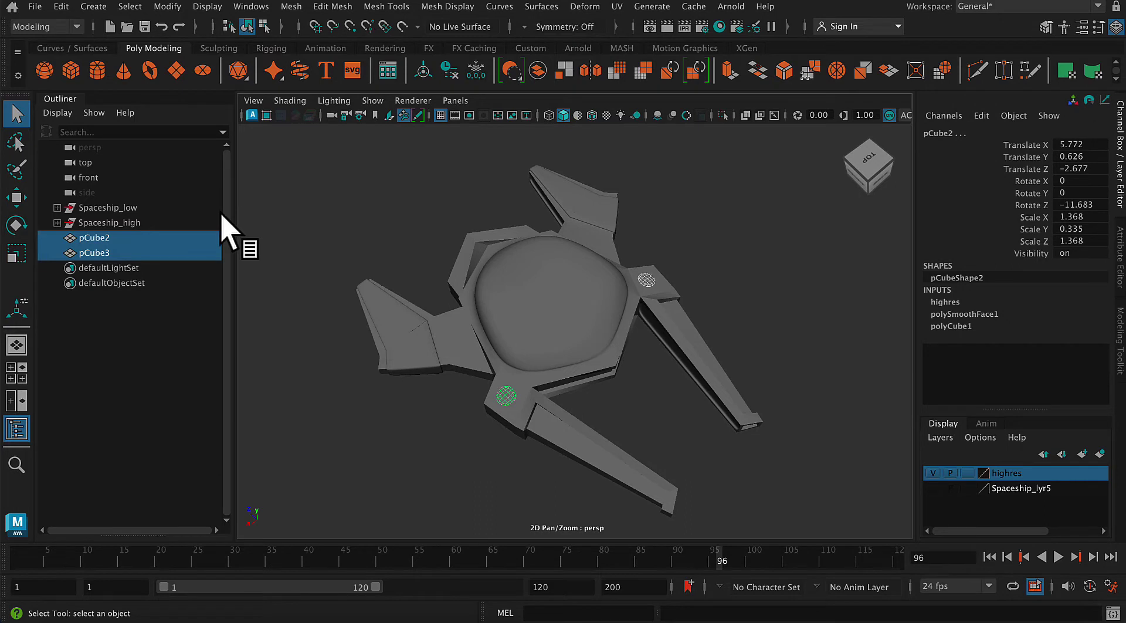
left_click(56, 223)
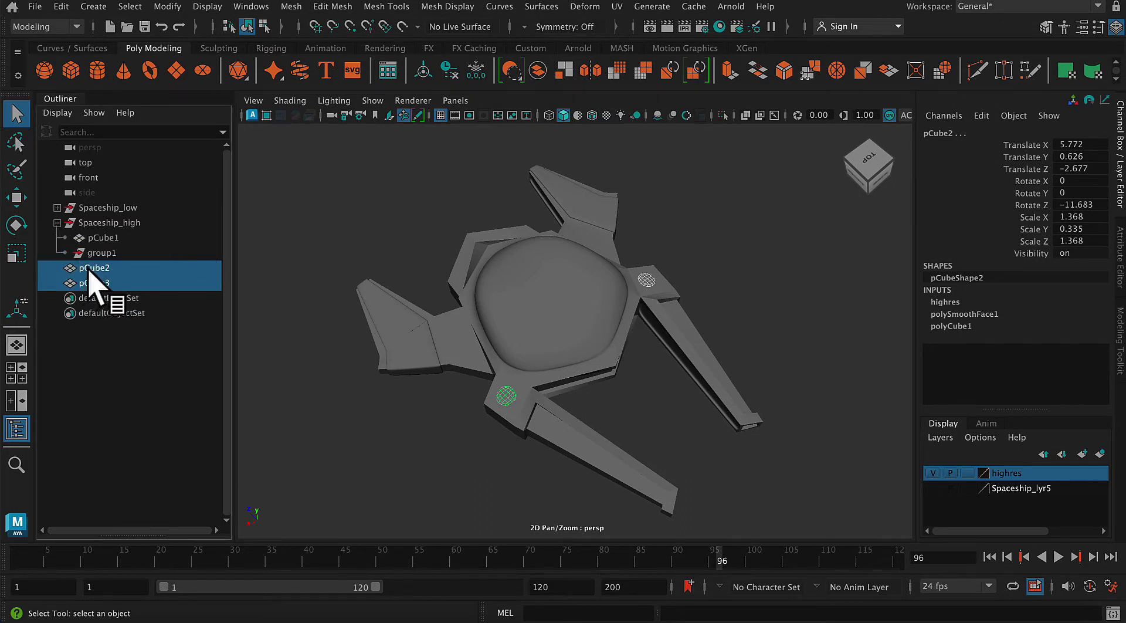
middle_click_drag(88, 270, 110, 224)
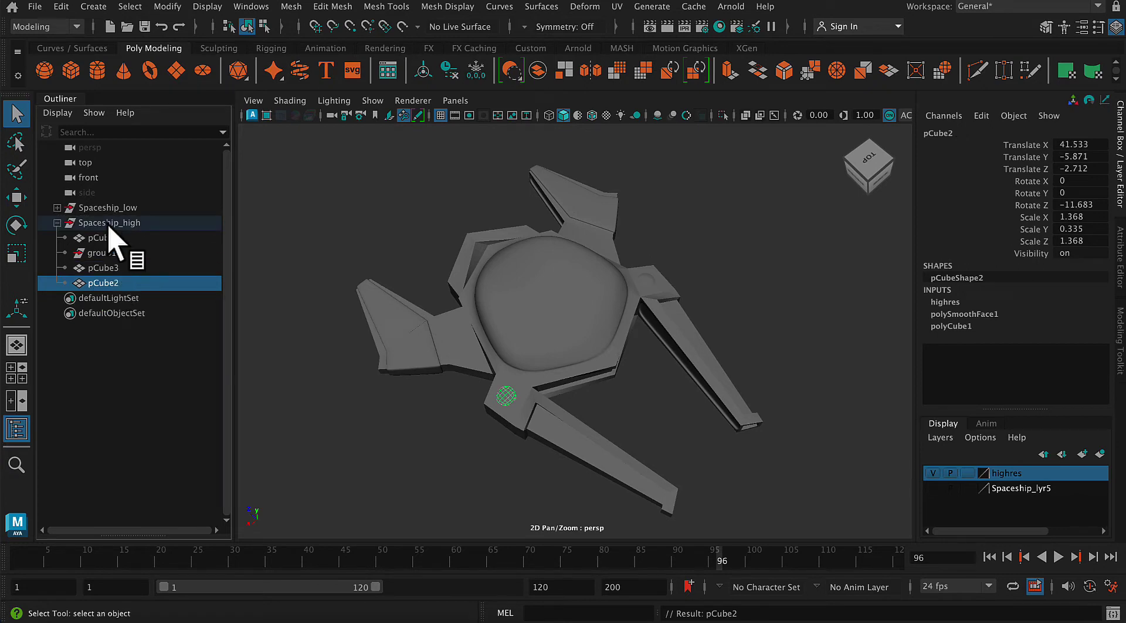
Combine all the parts of the Spaceship_high group into a single mesh.
left_click(136, 227)
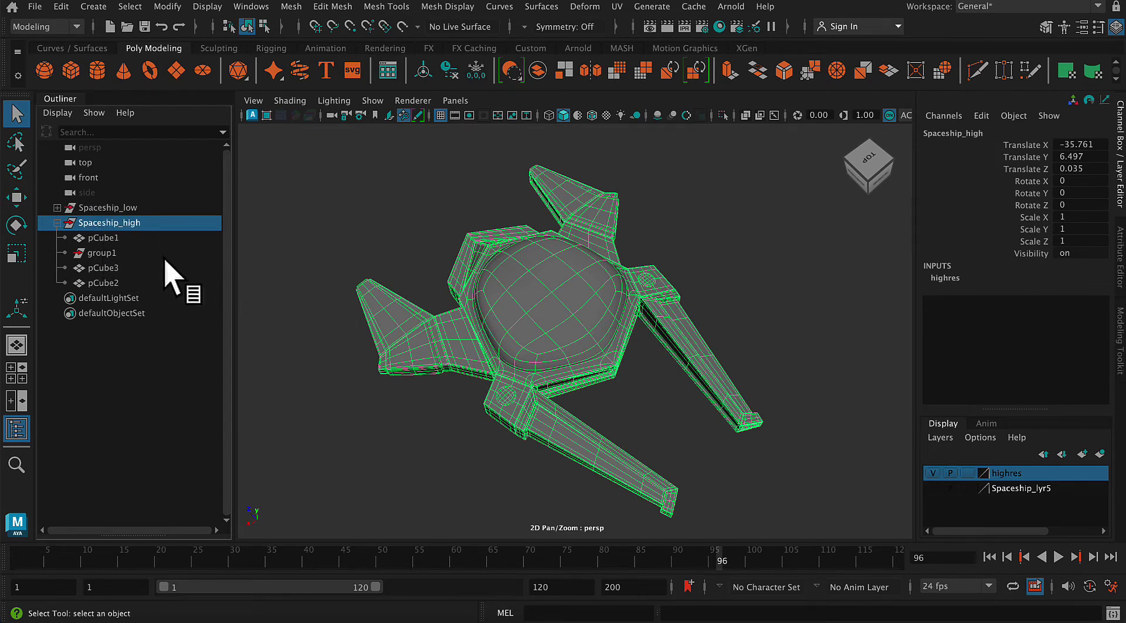
left_click(136, 253)
left_click(137, 237)
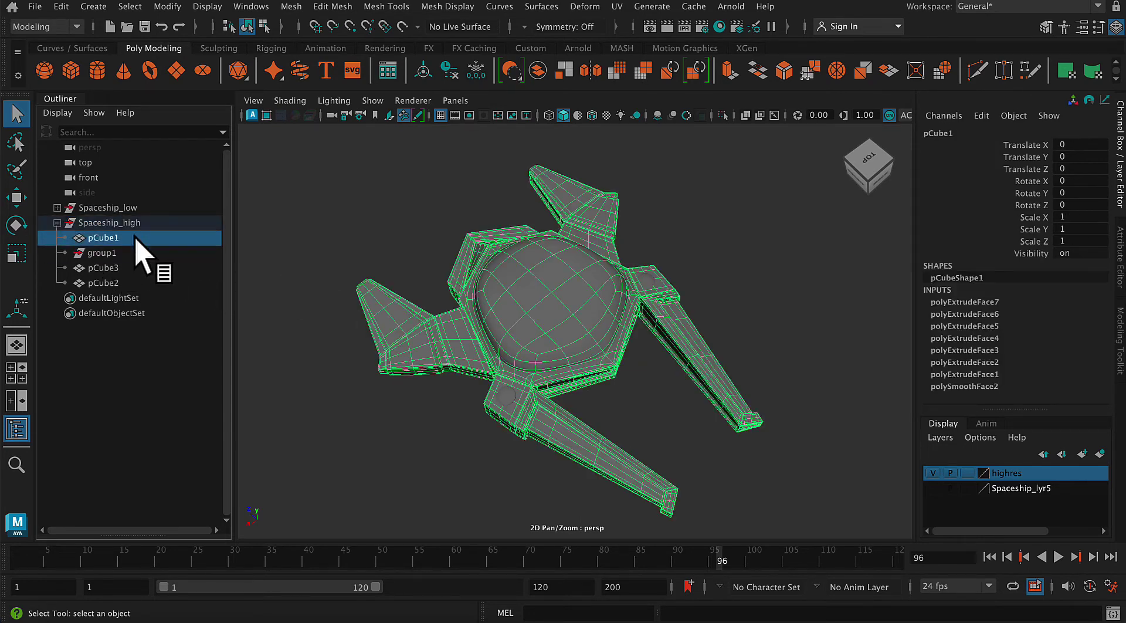
left_click(141, 224)
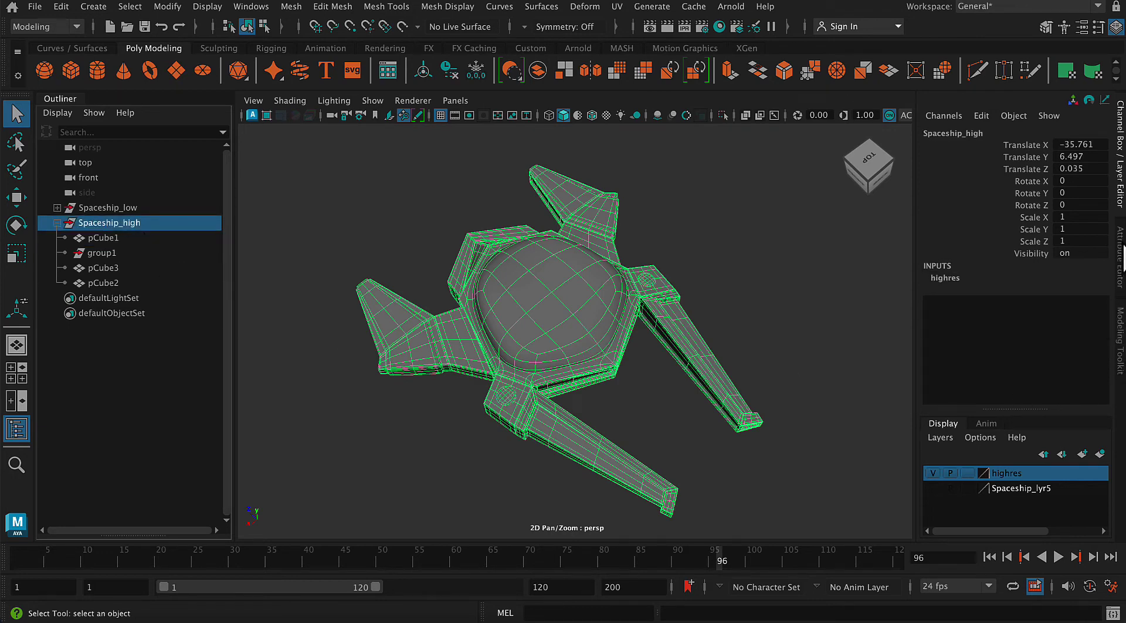
left_click(1119, 354)
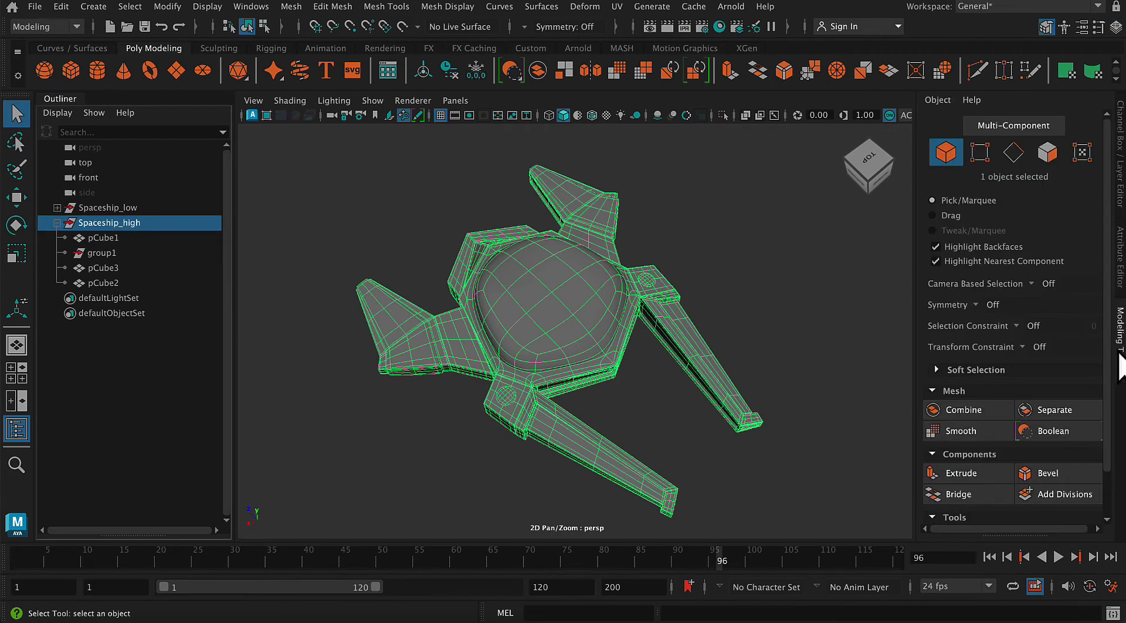
left_click(965, 411)
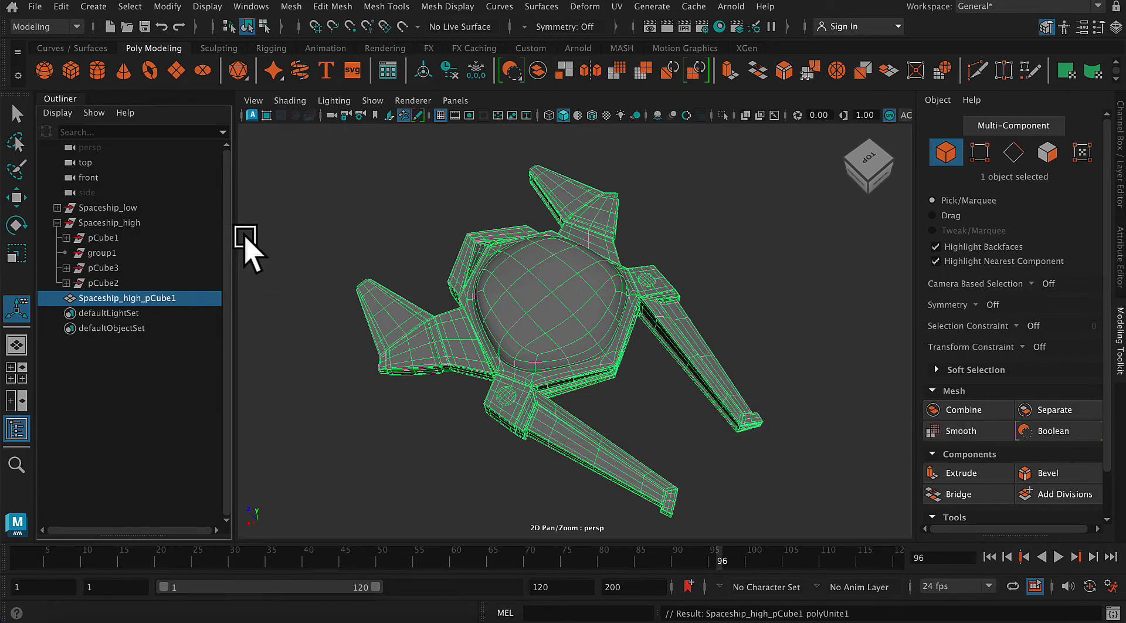
key("ctrl+z")
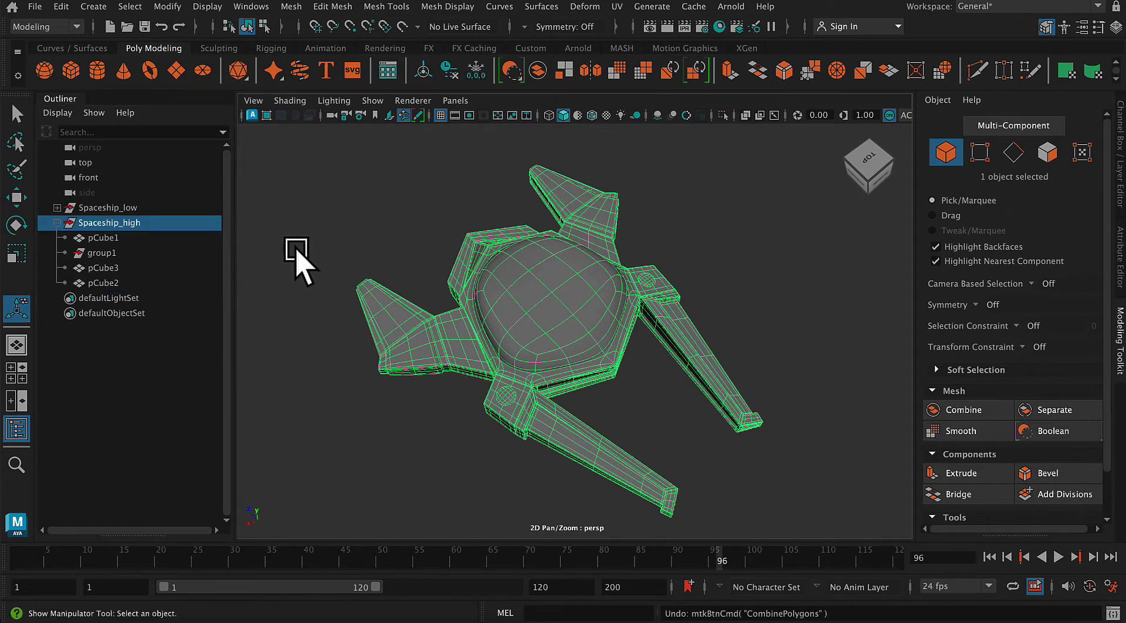
left_click(965, 410)
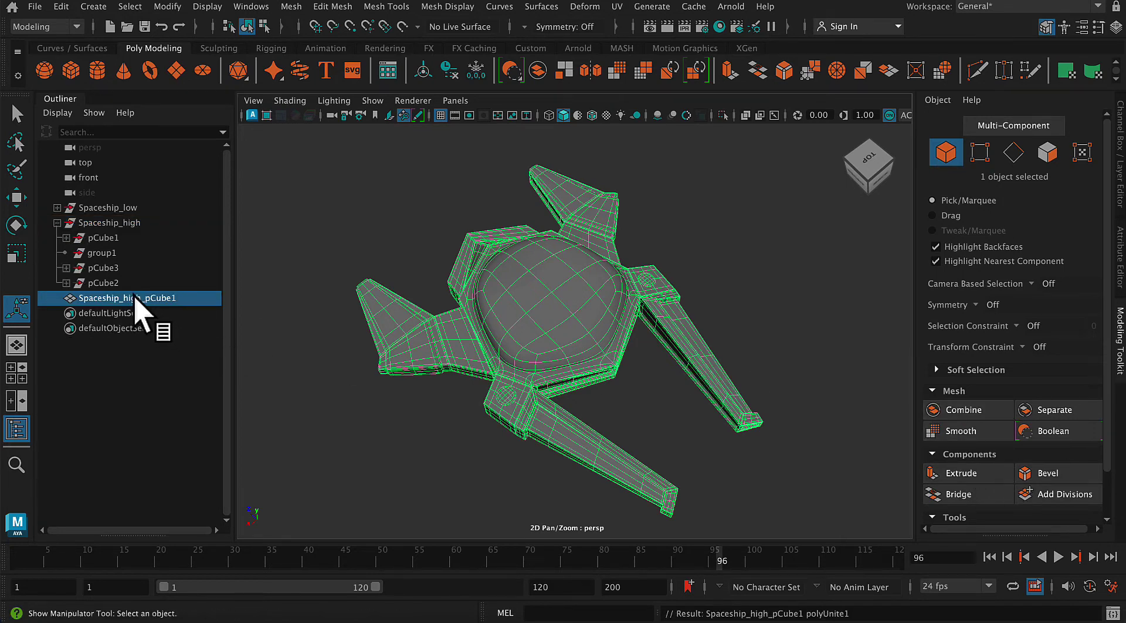
Delete the combined mesh's construction history and parent the mesh under the Spaceship_high group.
left_click_drag(136, 299, 166, 304)
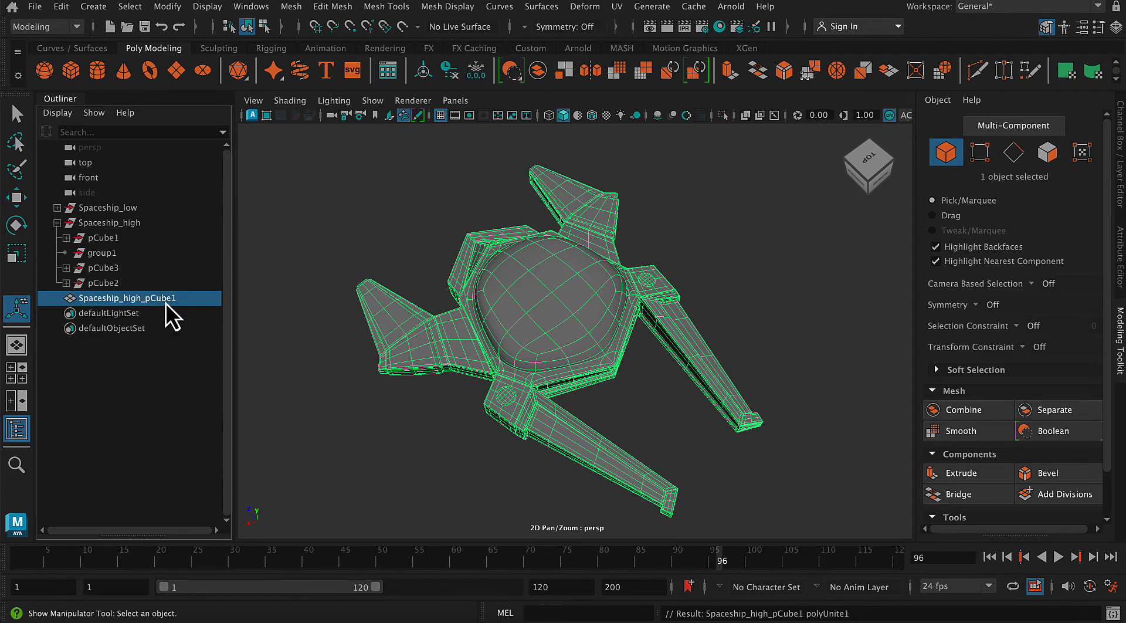
left_click(458, 74)
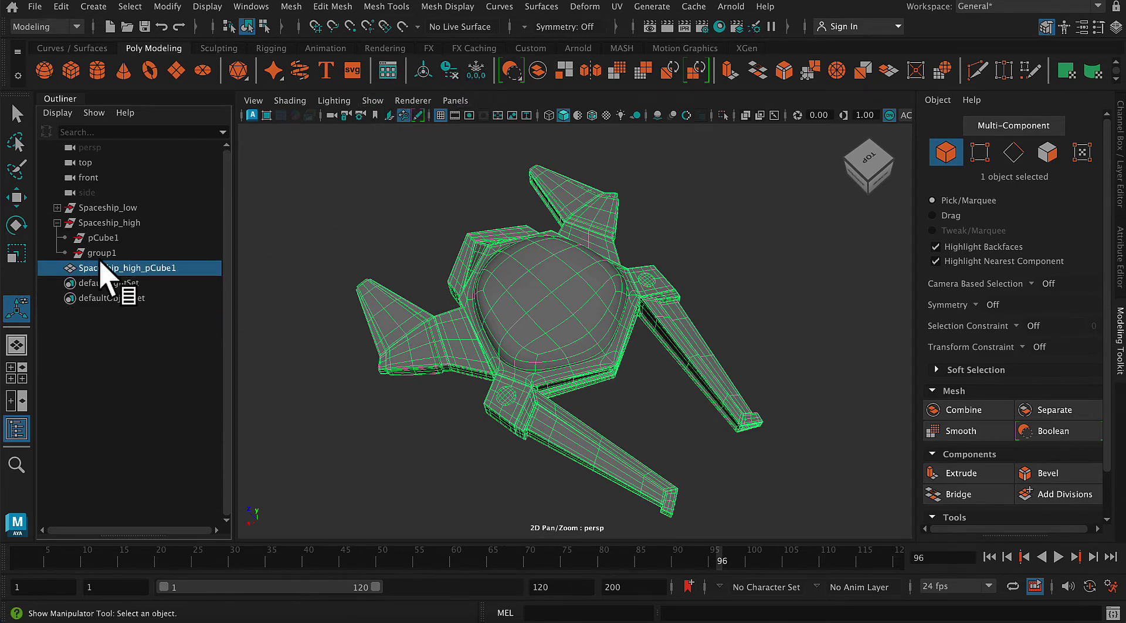
left_click_drag(113, 276, 102, 223)
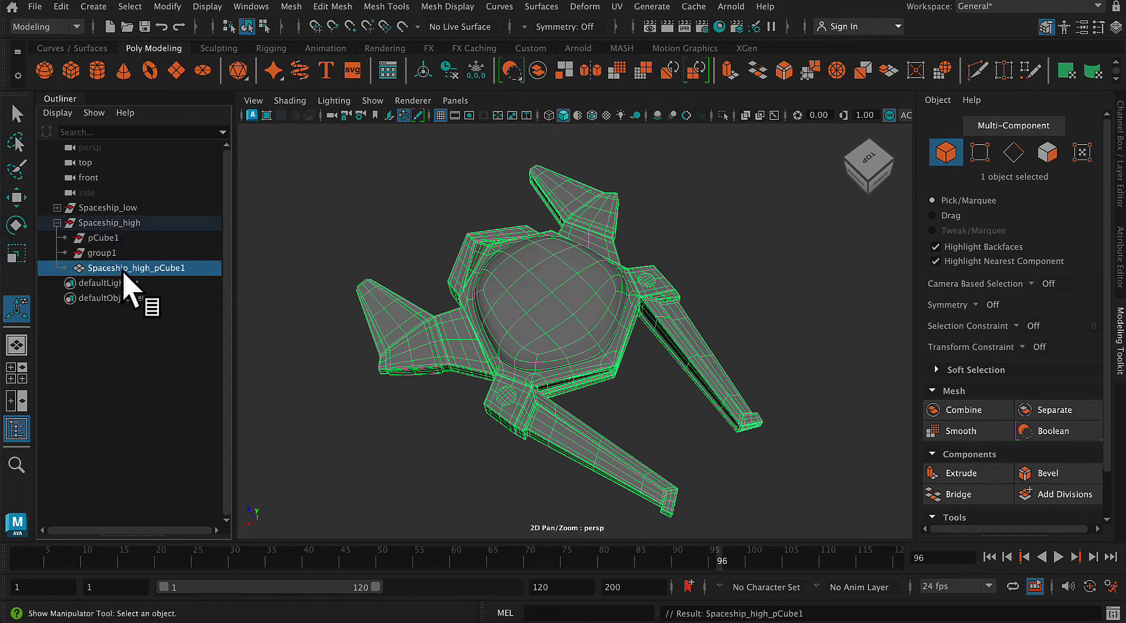
Rename the combined mesh as Spaceship_high.
right_click(166, 271)
left_click(115, 264)
double_click(179, 268)
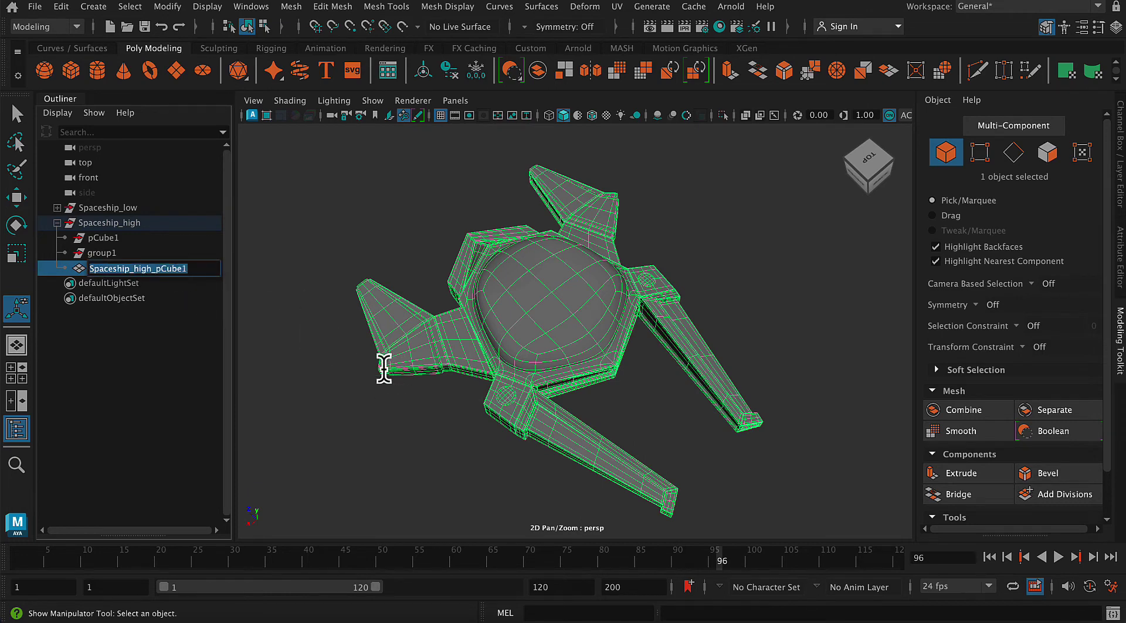
key("End")
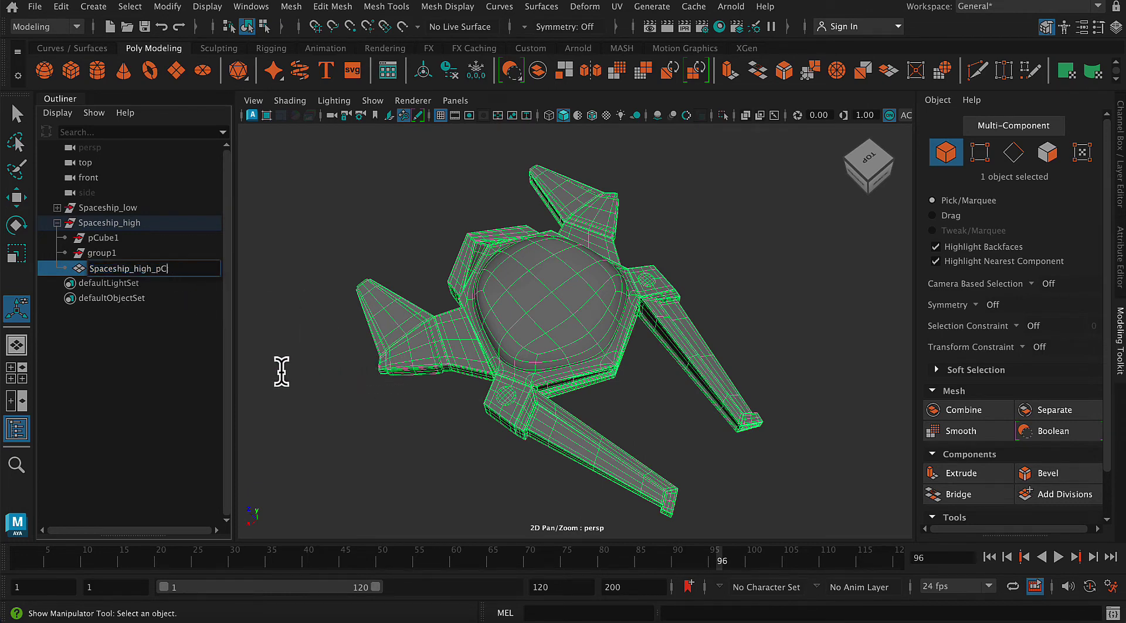
key("Return")
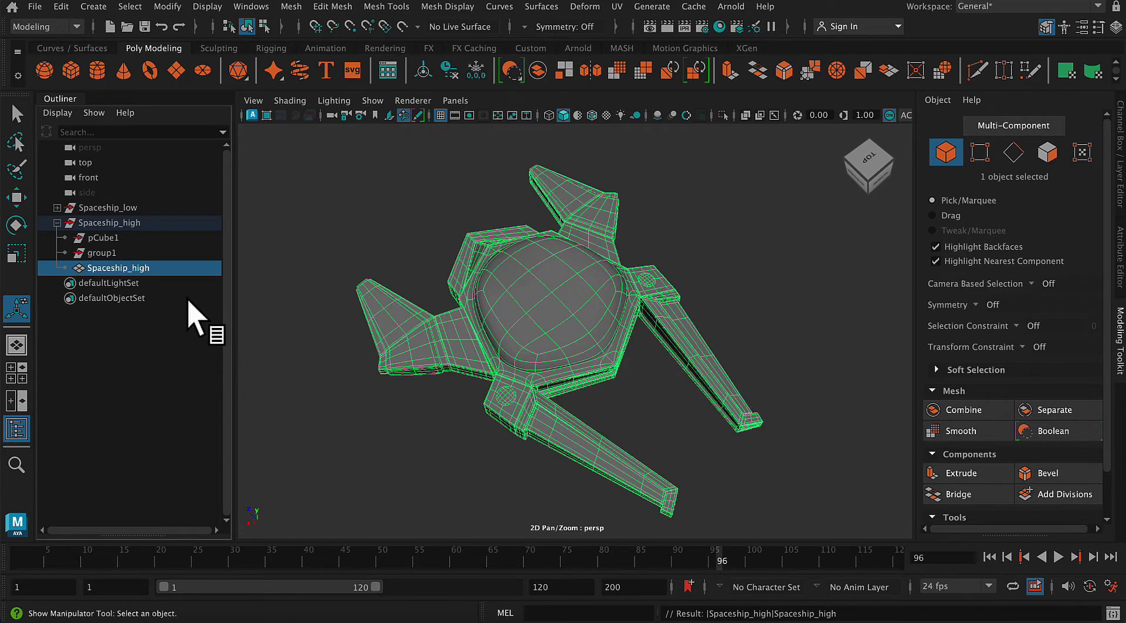
Delete the leftover group1 and pCube1 nodes from the Spaceship_high group.
left_click(132, 223)
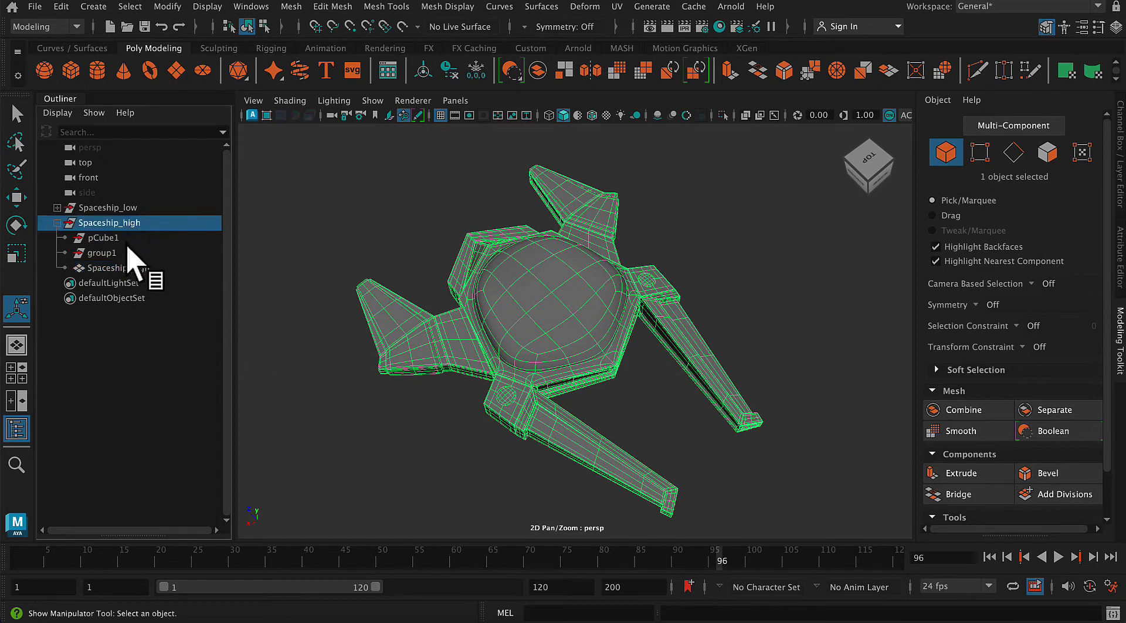
left_click(127, 251)
key("Delete")
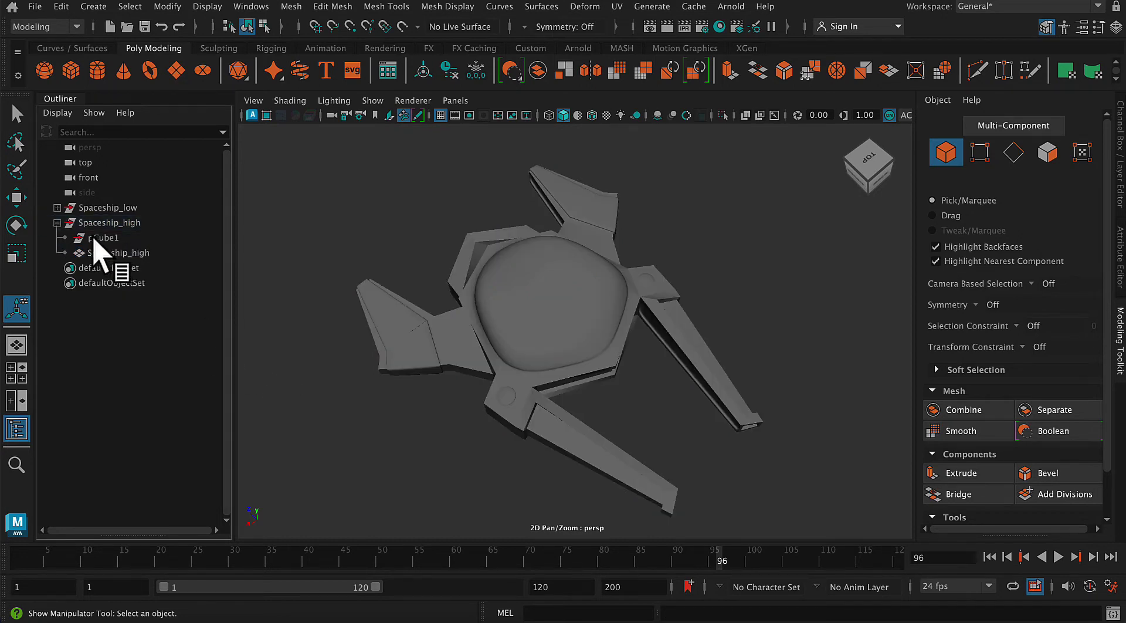
left_click(101, 238)
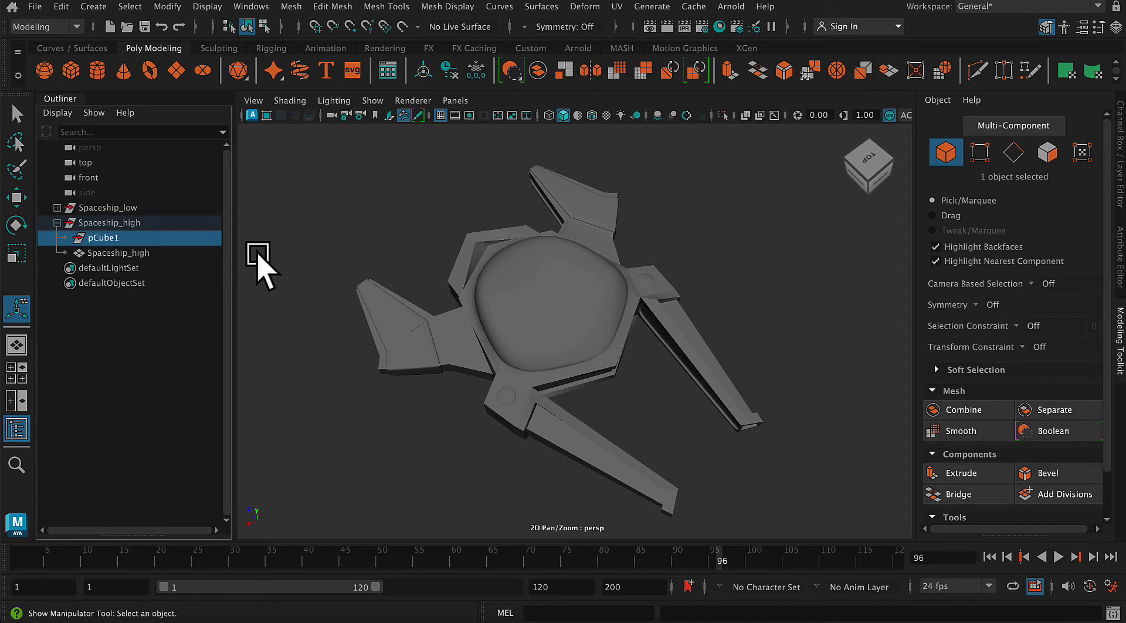
key("Delete")
left_click(178, 224)
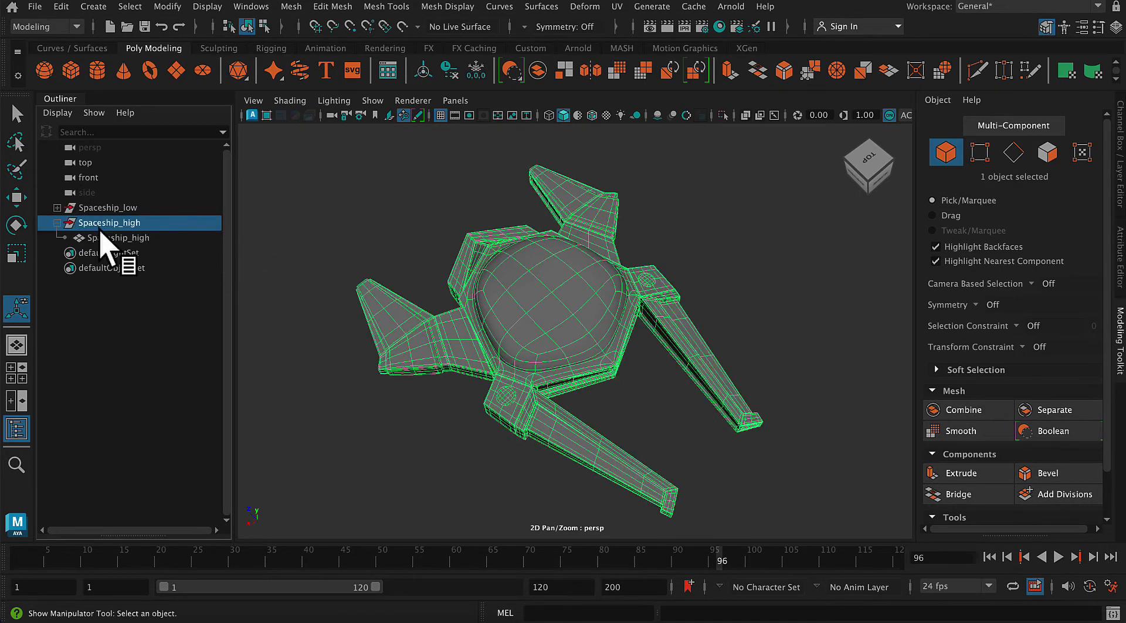
Expand the Spaceship_low group and rename its pCube1 mesh as Spaceship_low.
left_click(94, 208)
left_click(57, 208)
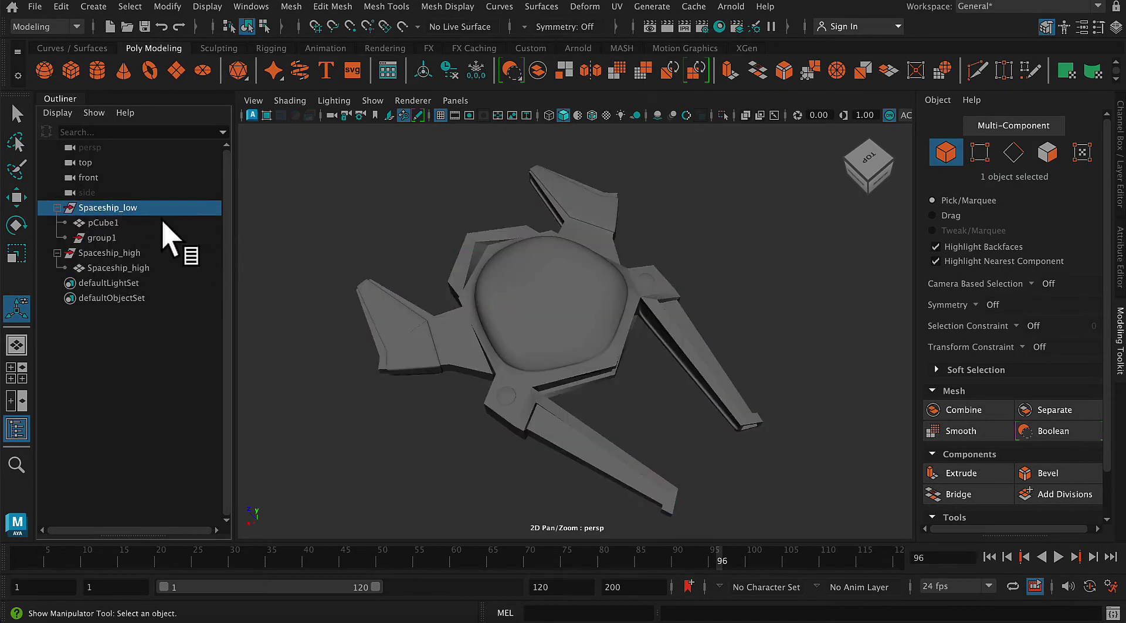
left_click(154, 223)
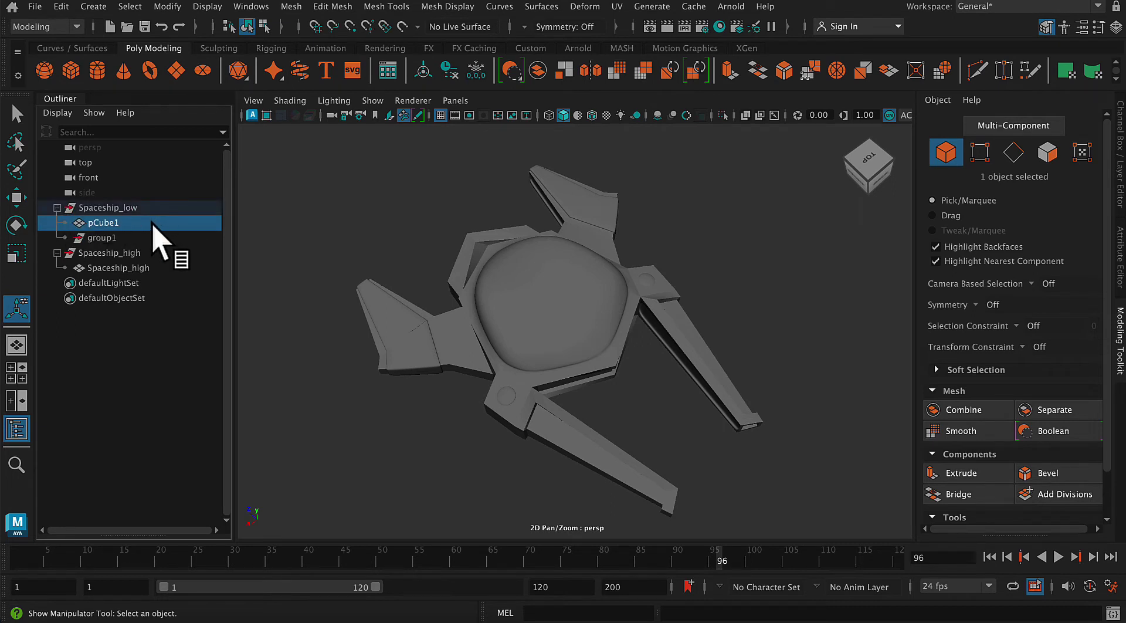
double_click(154, 223)
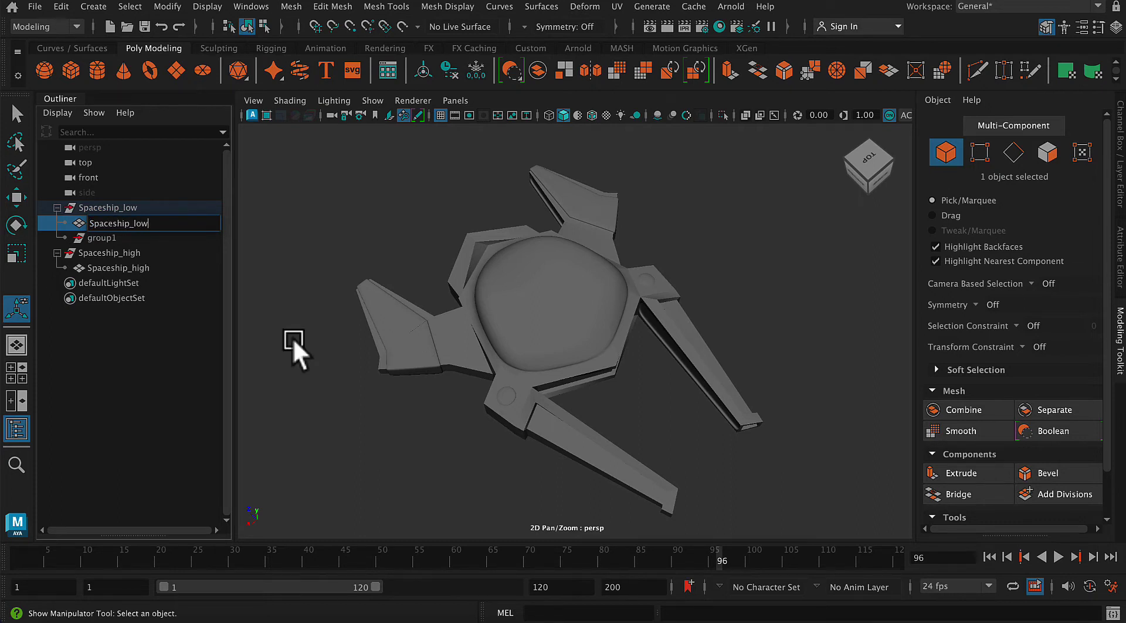
key("Return")
Delete the leftover group1 node from the Spaceship_low group.
left_click(112, 239)
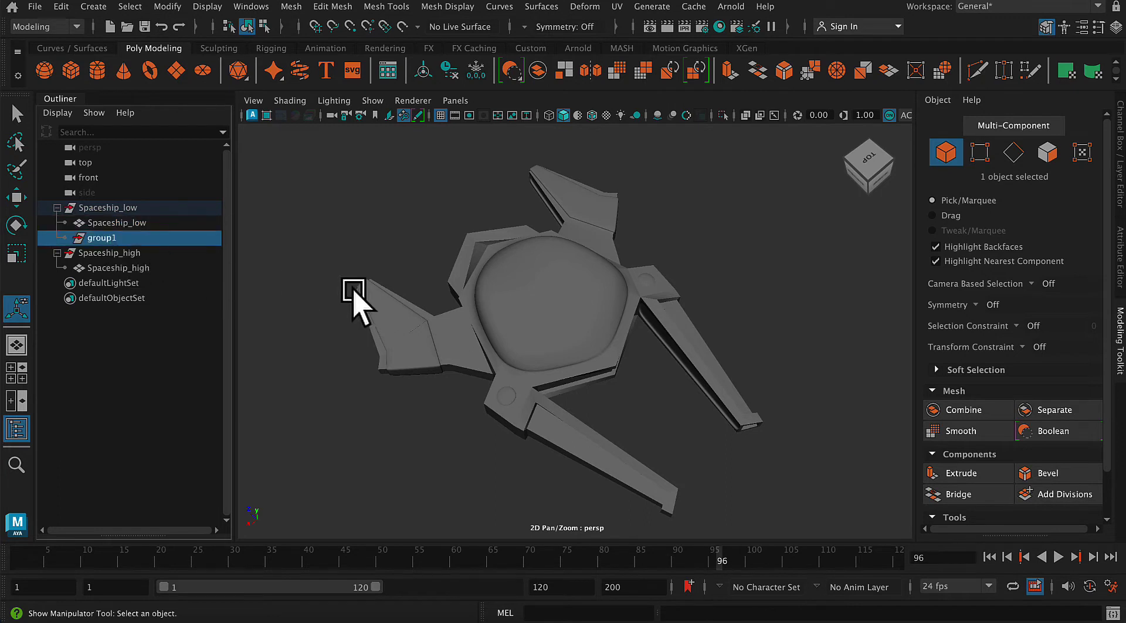
key("Delete")
left_click(152, 209)
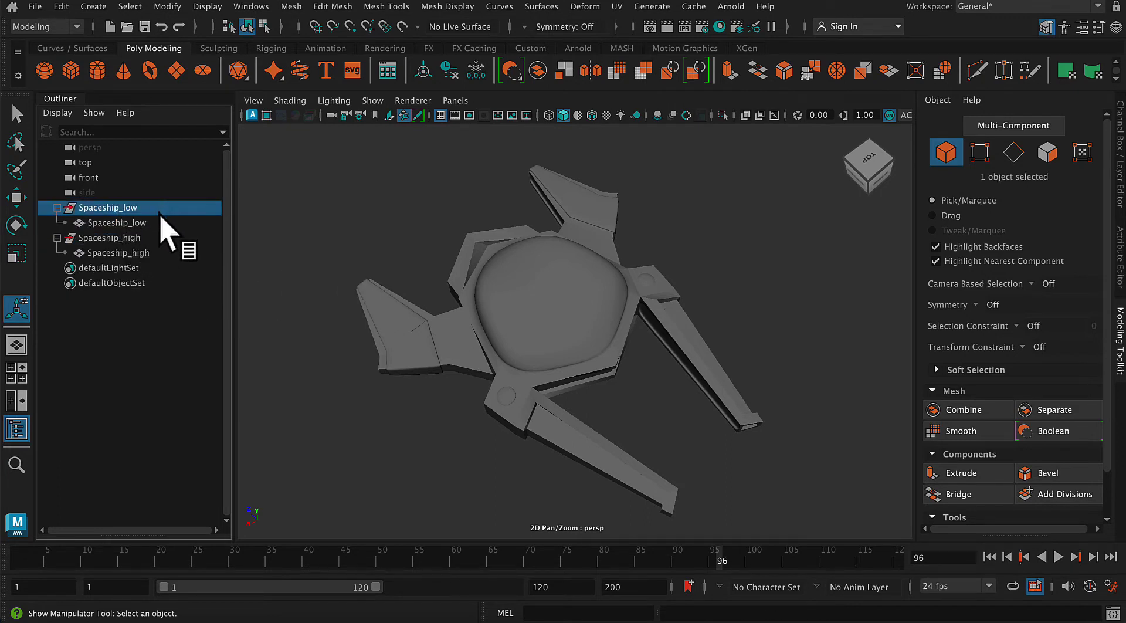
Rename the mesh inside the Spaceship_low group as Spaceship_geo_low.
left_click(164, 223)
double_click(169, 223)
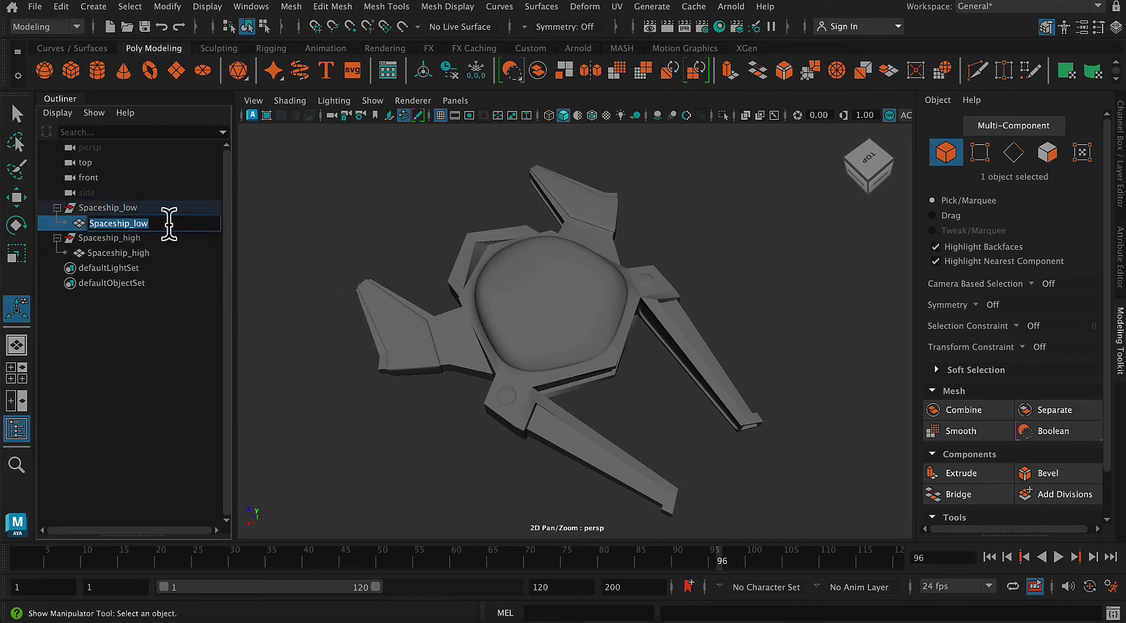
key("Left")
key("Right")
type("geo_")
key("Return")
Rename the mesh inside the Spaceship_high group as Spaceship_geo_high.
double_click(151, 253)
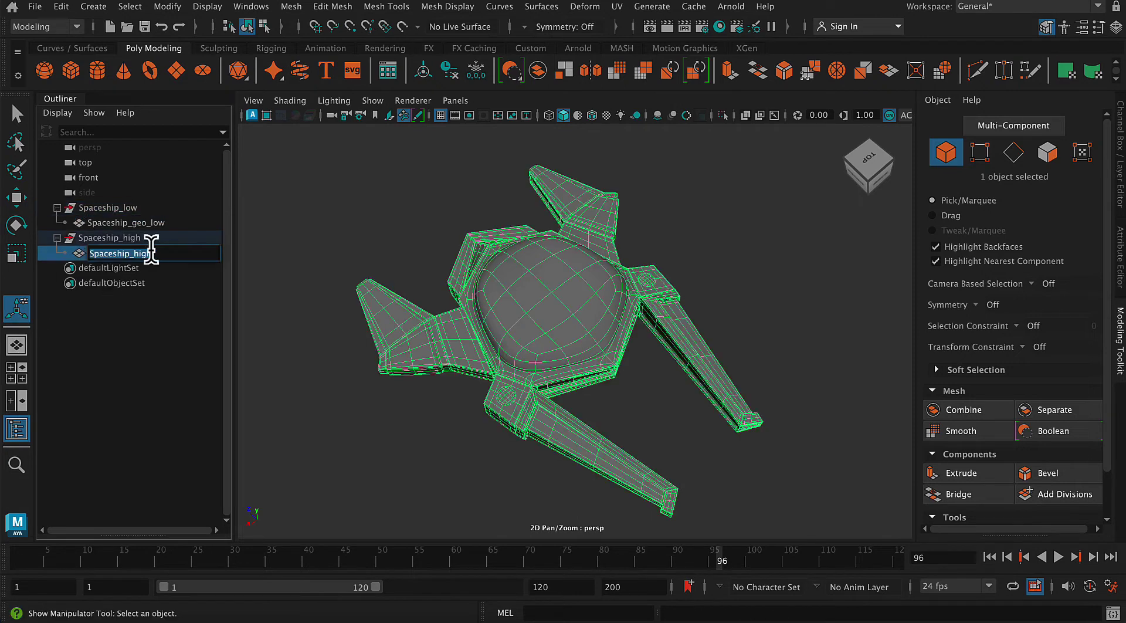
left_click(134, 254)
type("geo_")
key("Return")
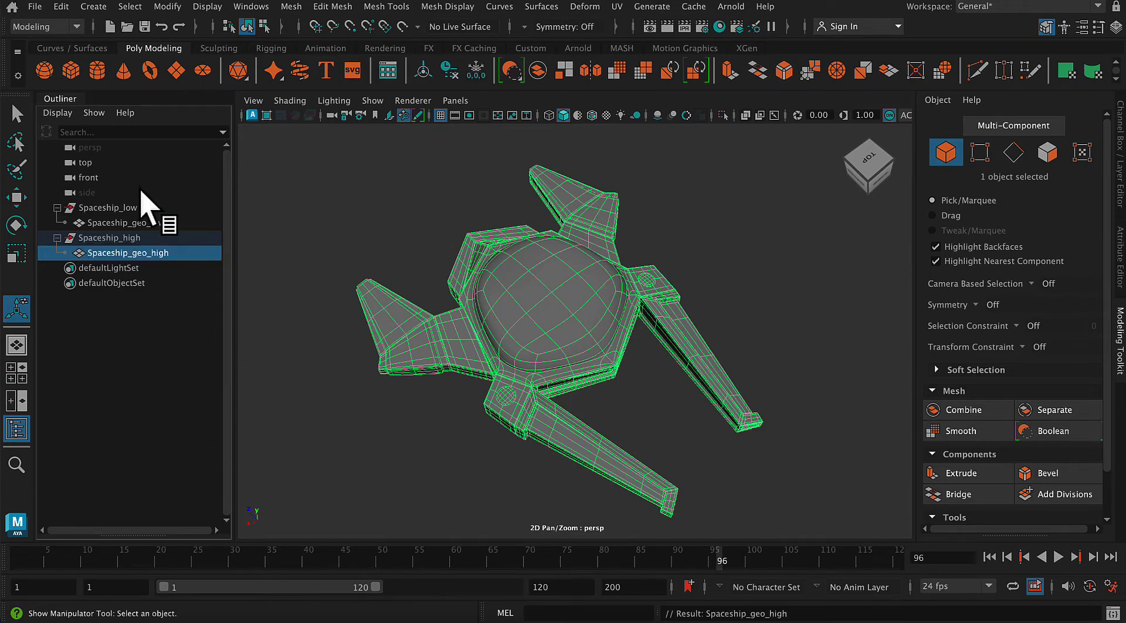
left_click(126, 208)
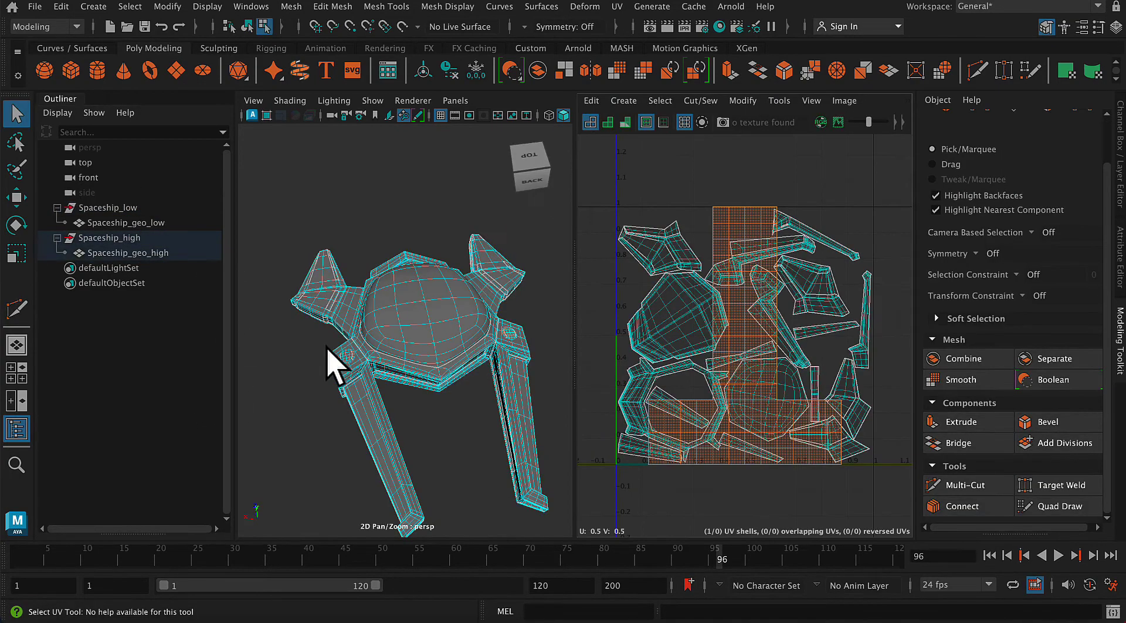
Select the UV shells of both small domes on the high-resolution mesh and scale them down to roughly a fifth of their size.
scroll(410, 409, "up", 5)
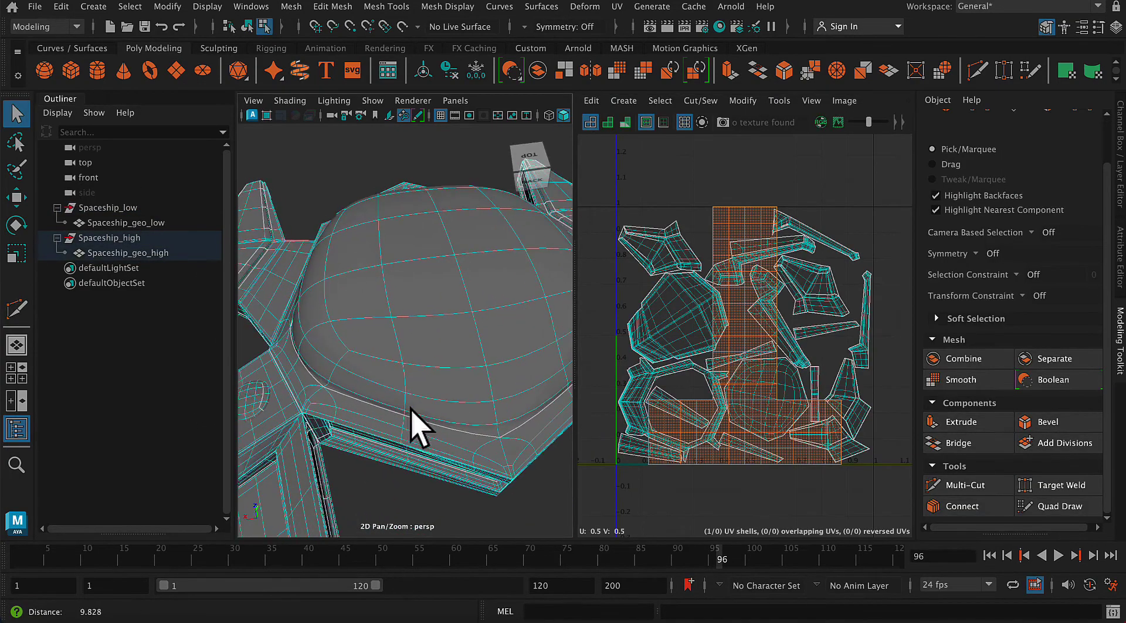
scroll(418, 428, "down", 2)
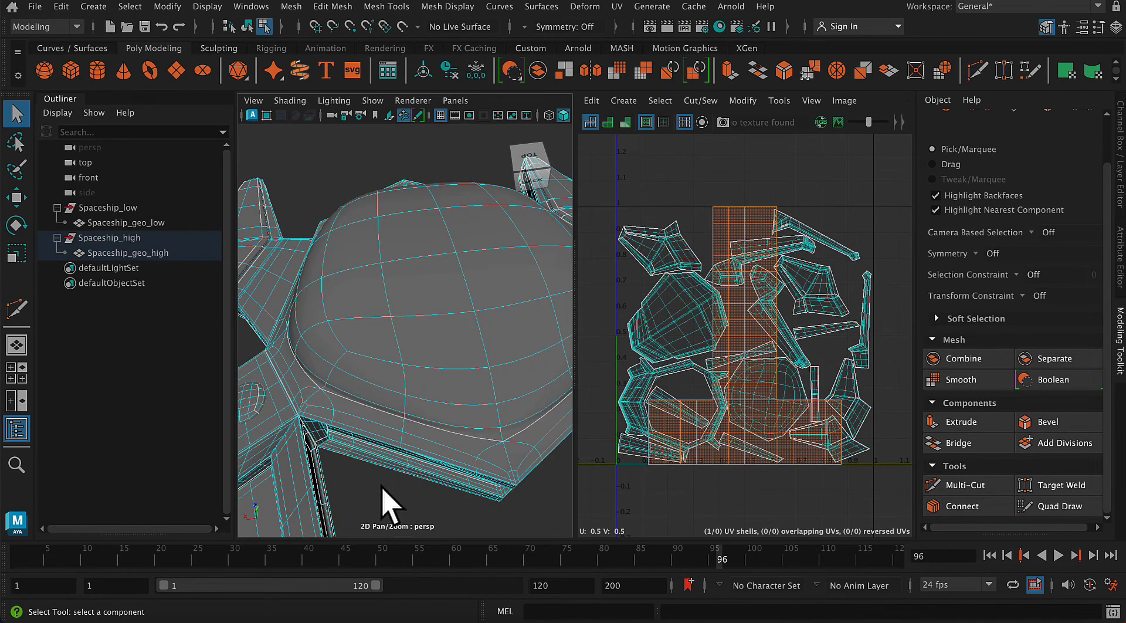
left_click(246, 397)
right_click_drag(476, 461, 499, 363, "alt")
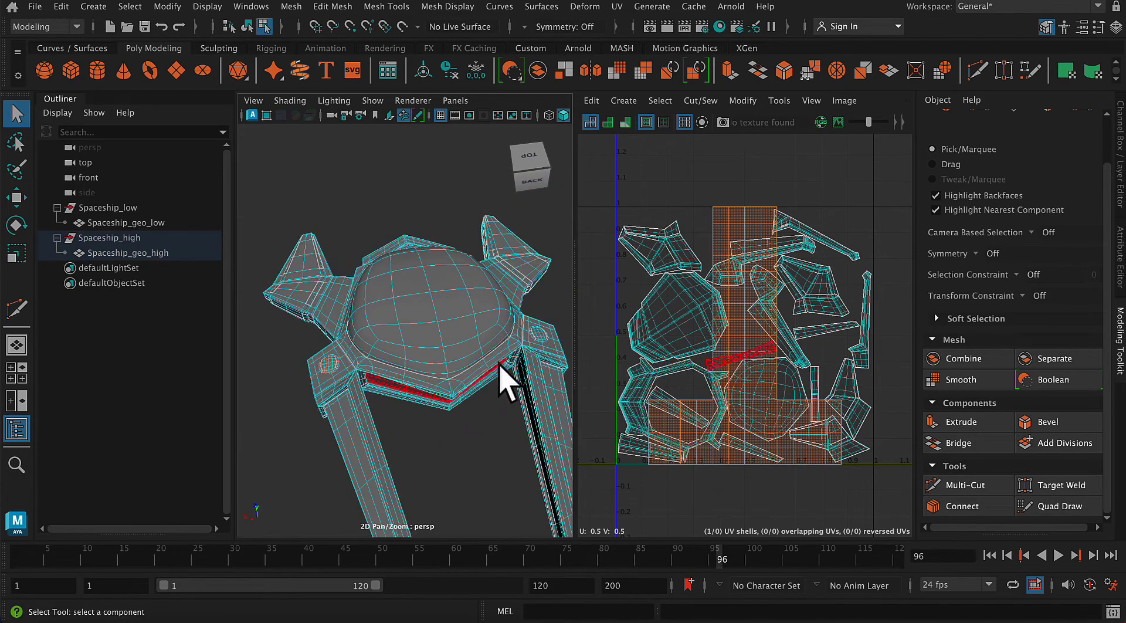
left_click(540, 337, "shift")
key("r")
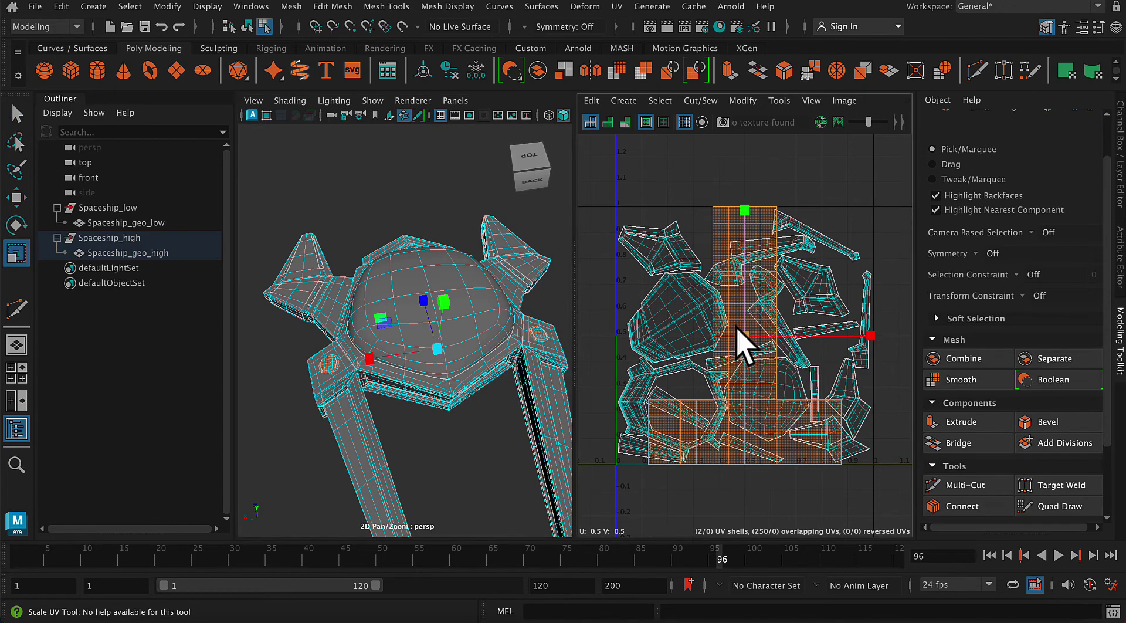
left_click_drag(741, 332, 643, 335)
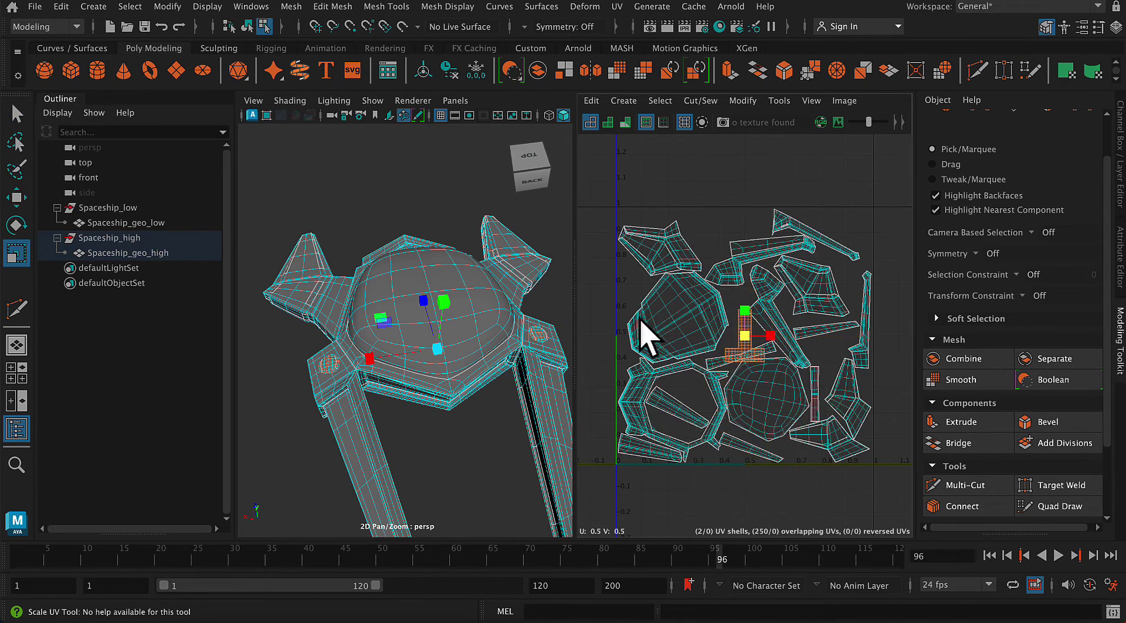
Move the two small dome UV shells into the gap along the upper edge of the UV tile and rotate them to fit.
key("w")
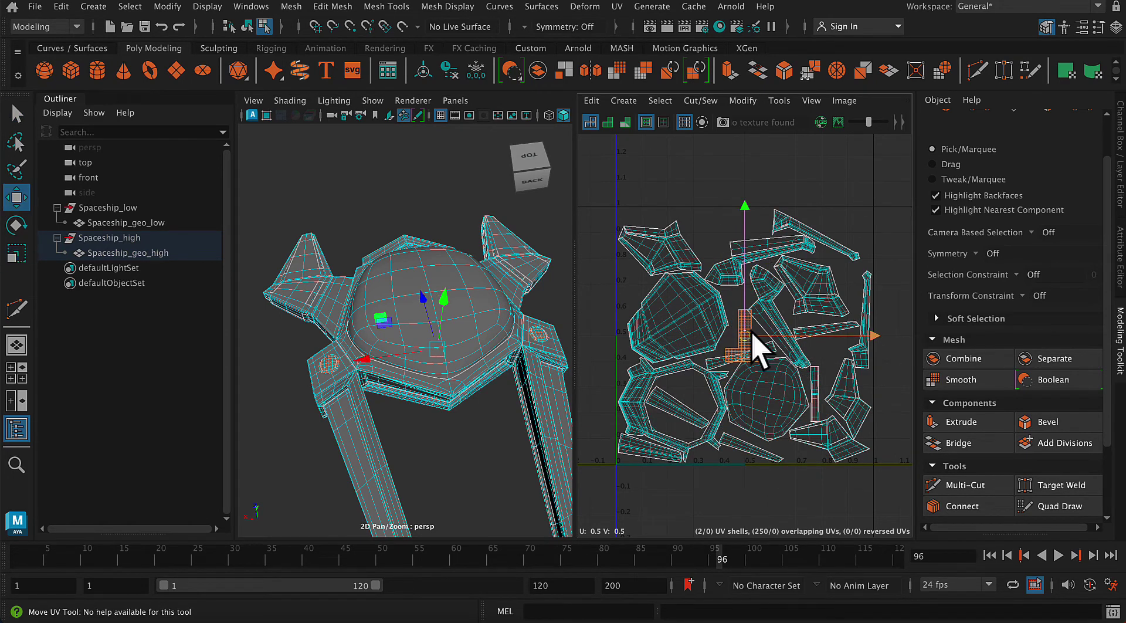
left_click_drag(747, 336, 720, 227)
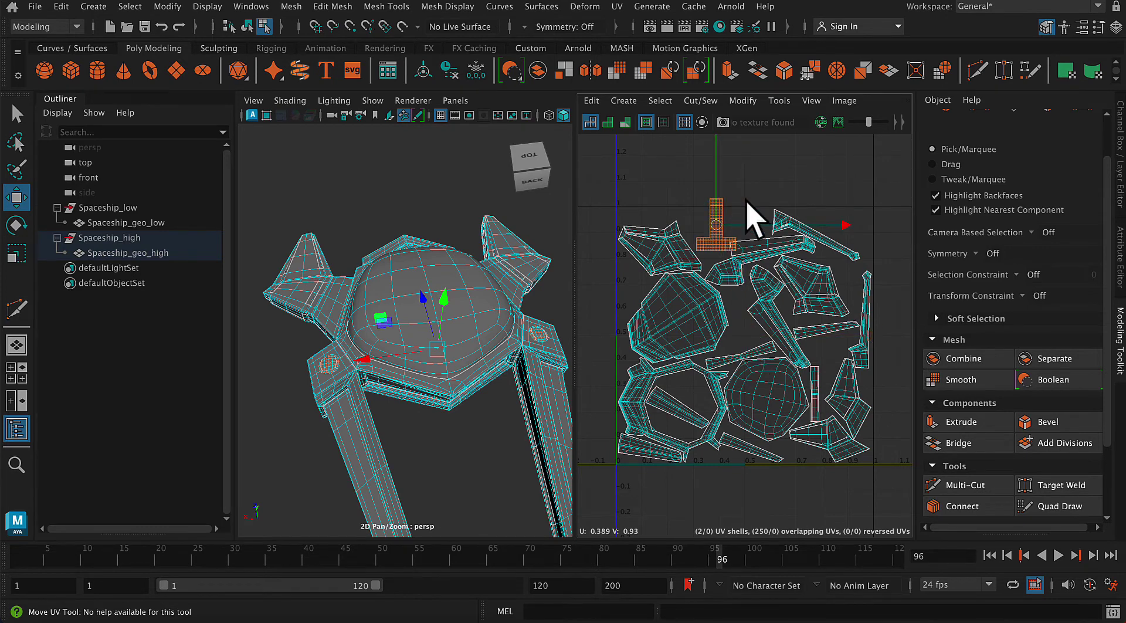
key("e")
left_click_drag(829, 172, 800, 314)
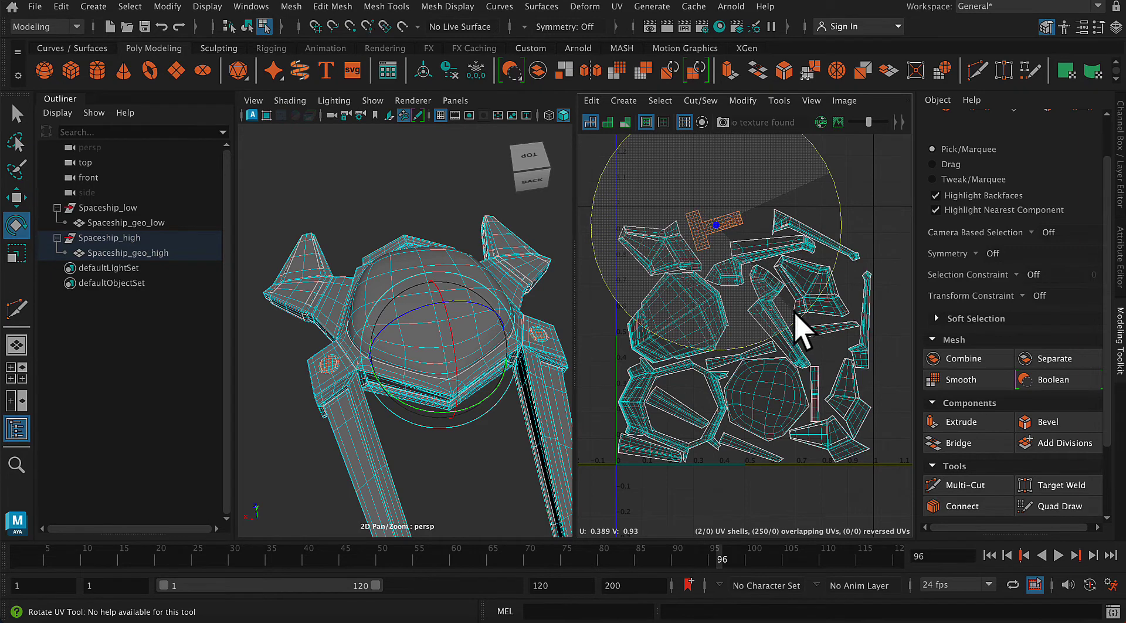
left_click(885, 188)
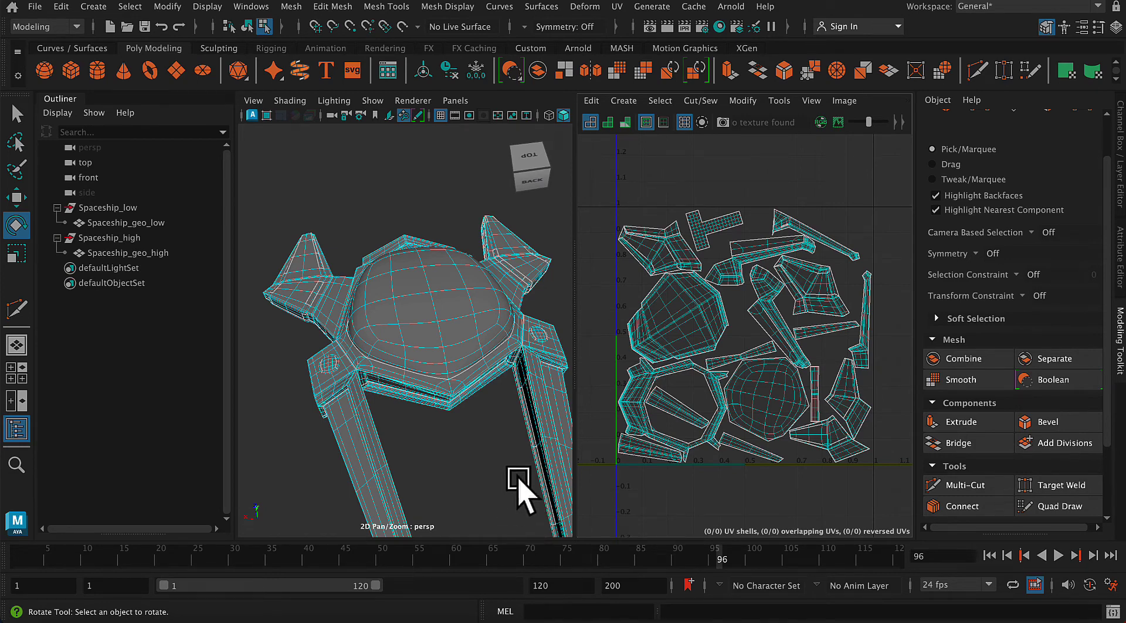
Try to unfold the two small dome UV shells, choosing to fix the non-manifold geometry.
left_click_drag(745, 192, 701, 238)
left_click(743, 103)
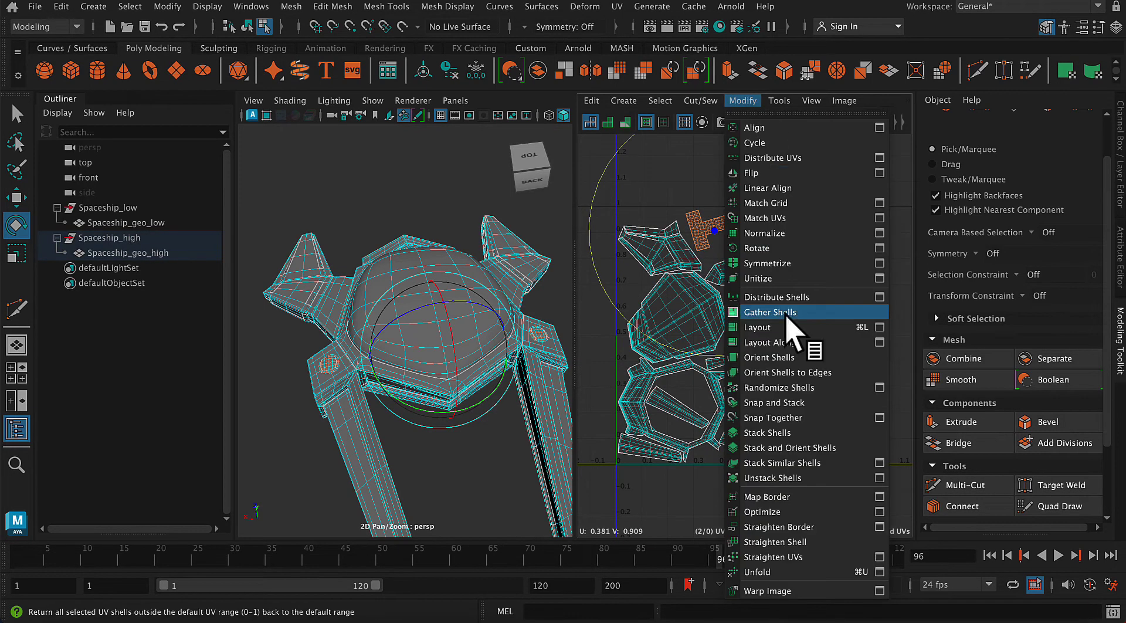
left_click(773, 592)
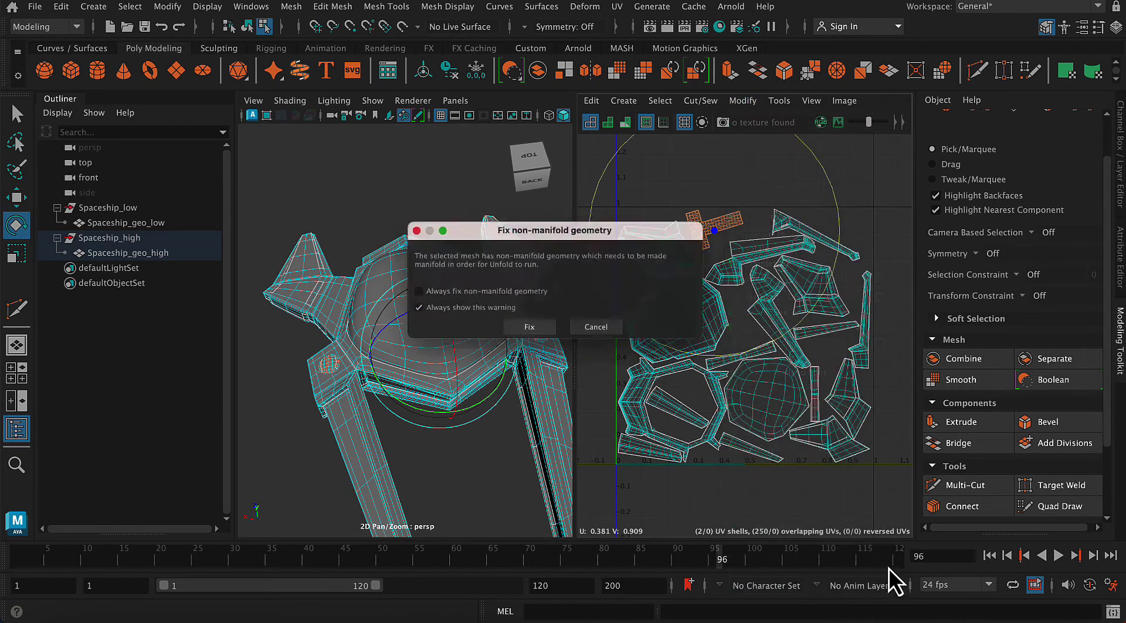
left_click(538, 339)
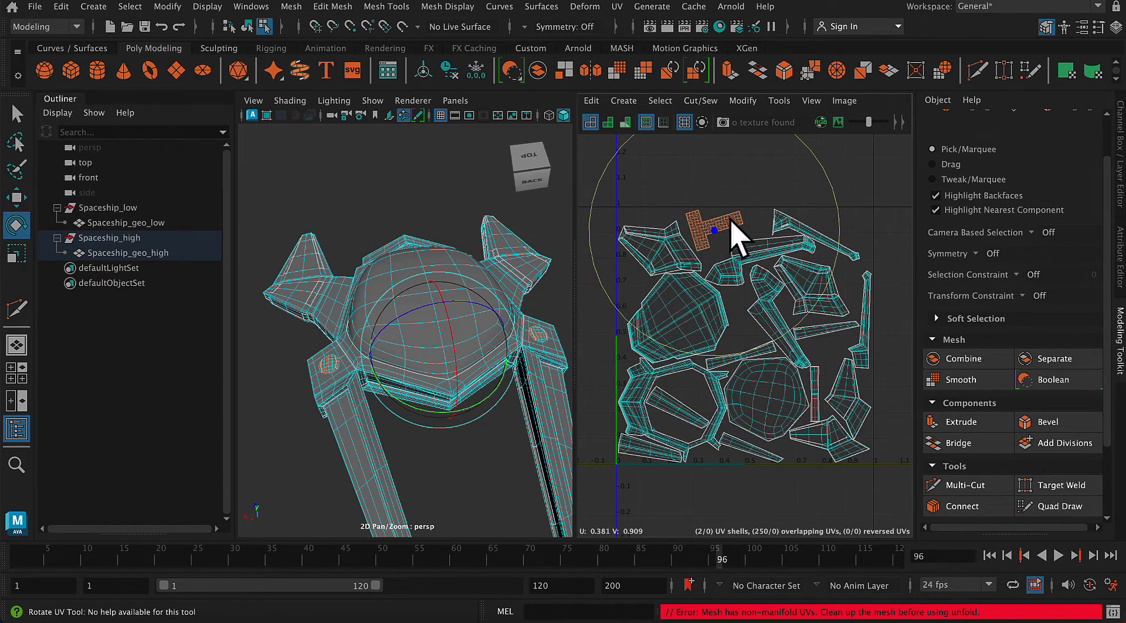
Select the UV shell of the small dome on the spaceship's left arm joint and run the mesh Cleanup on it.
left_click(291, 449)
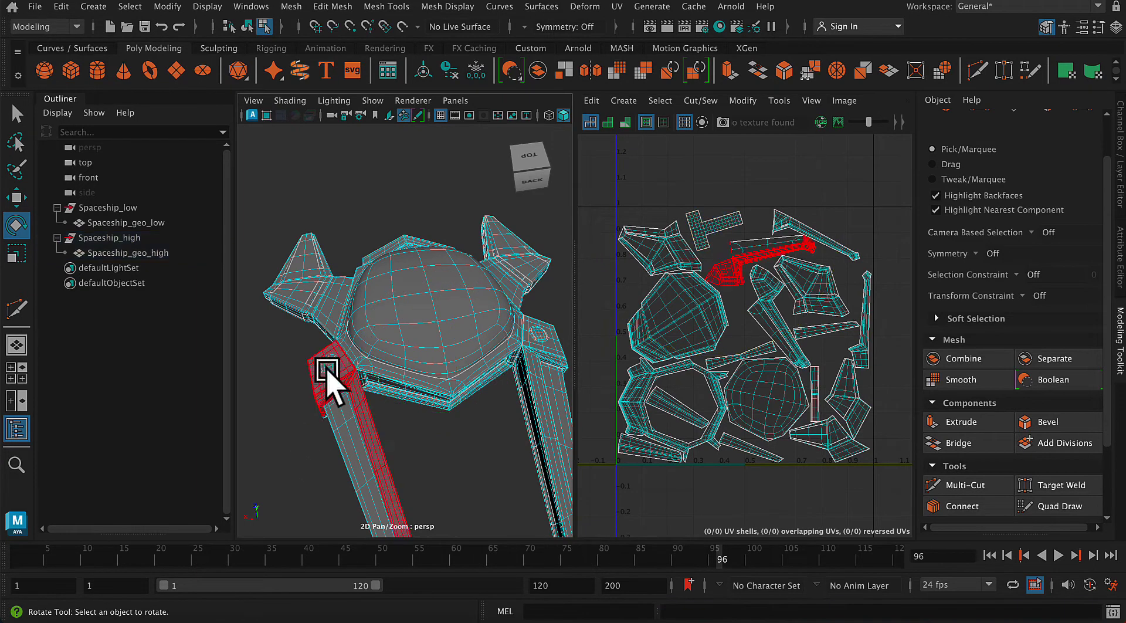
left_click(327, 377)
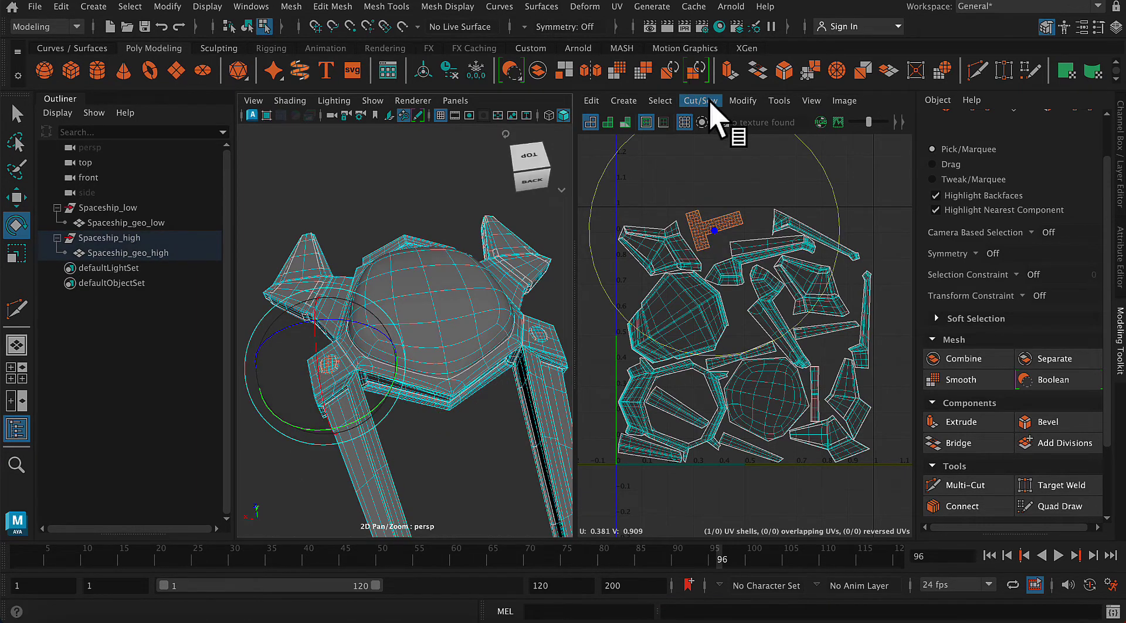
left_click(293, 9)
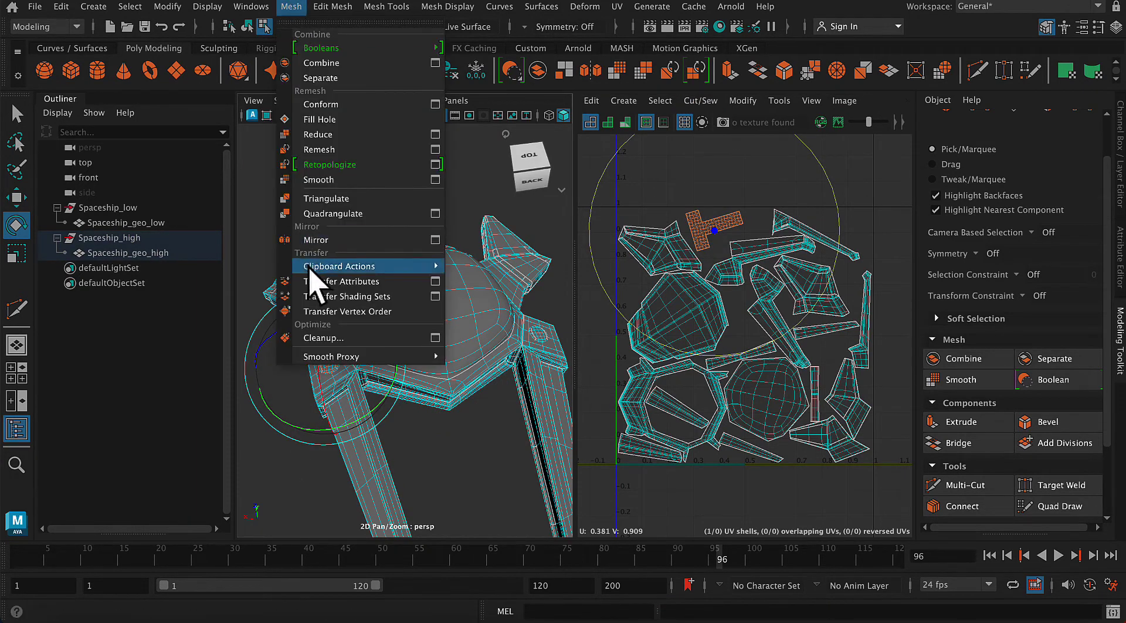
left_click(320, 333)
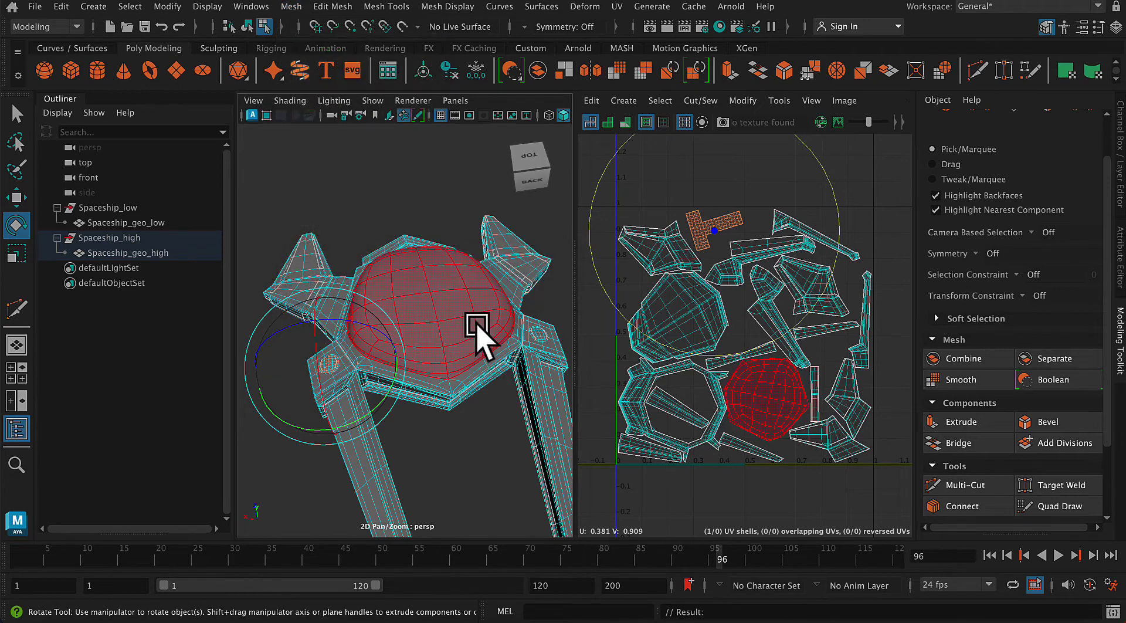
Select the UV shell of the small dome on the right arm joint, run the mesh Cleanup and clear the selection.
left_click(721, 212)
left_click(720, 234)
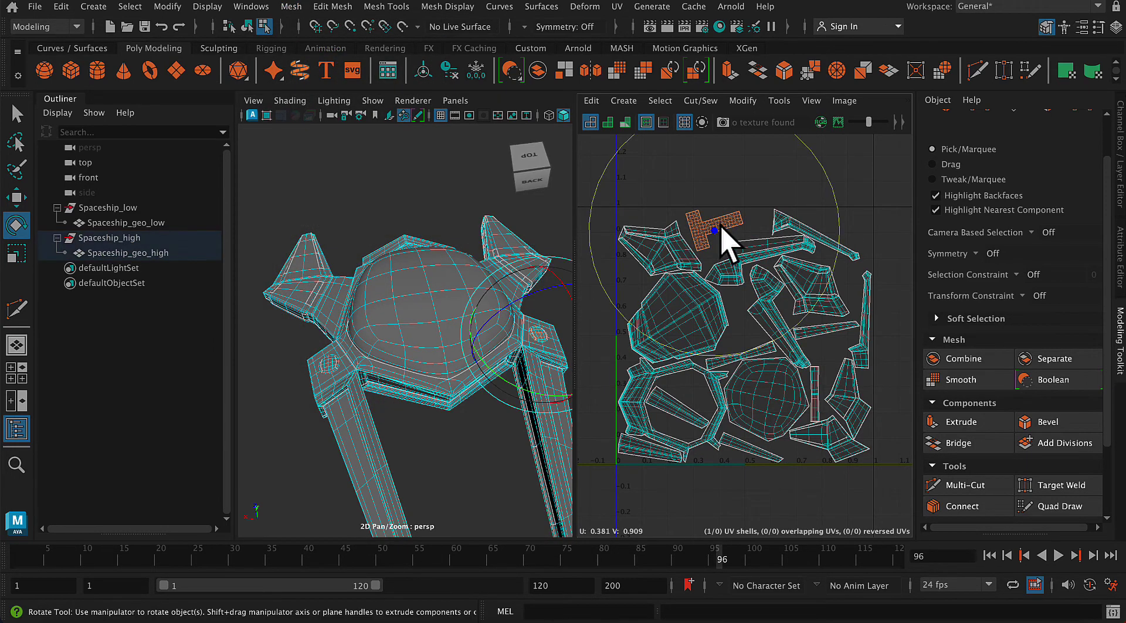
left_click(294, 6)
left_click(359, 334)
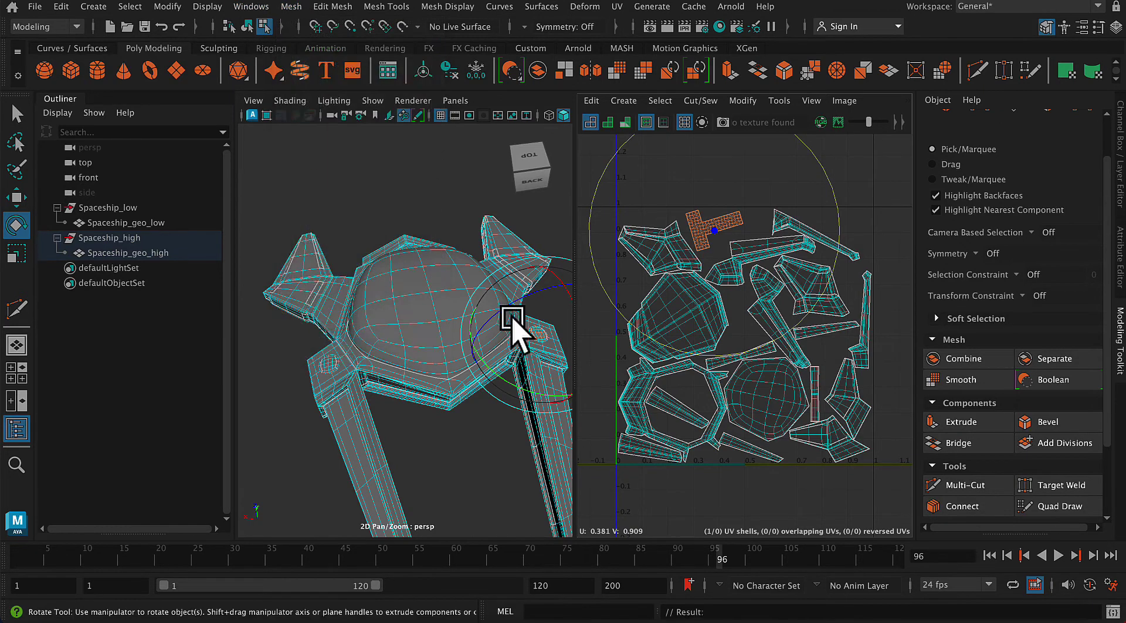
left_click(733, 196)
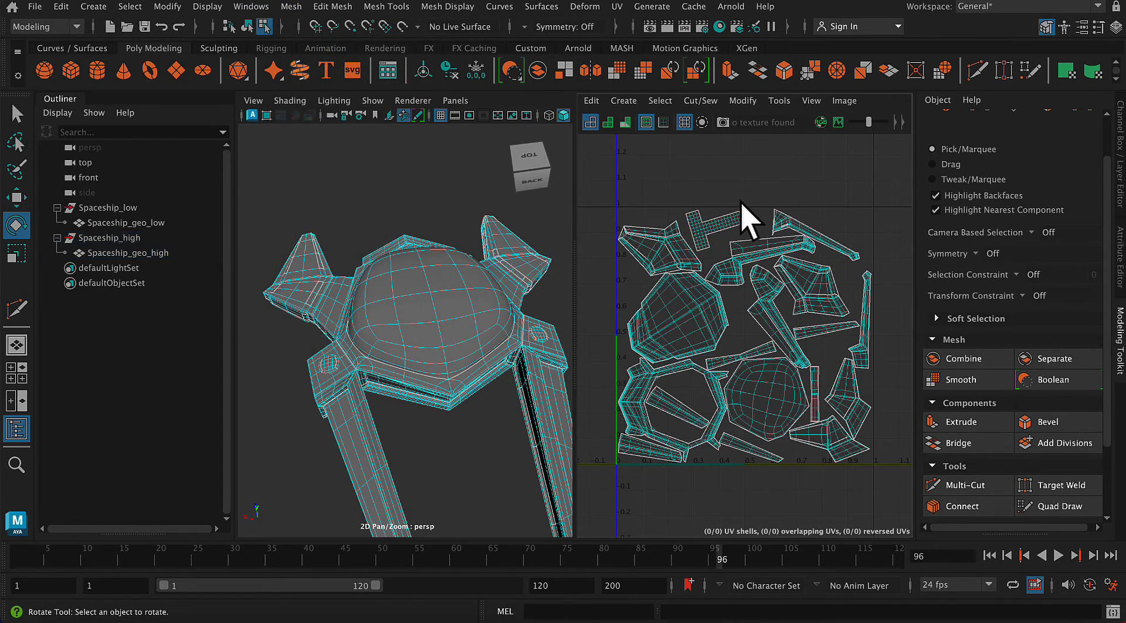
left_click(741, 213)
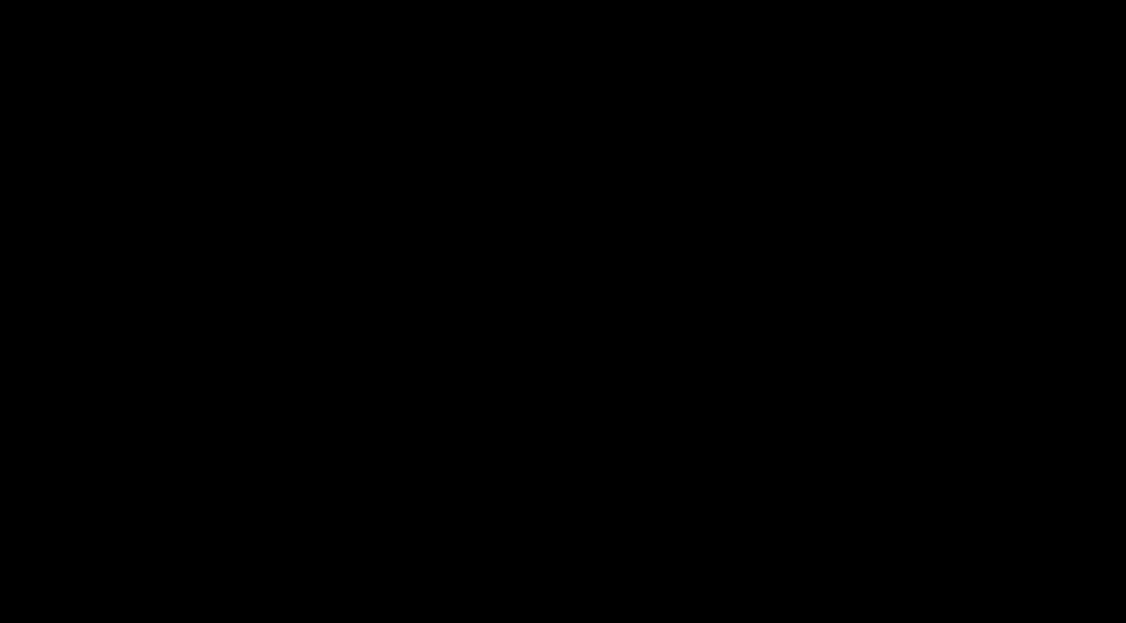